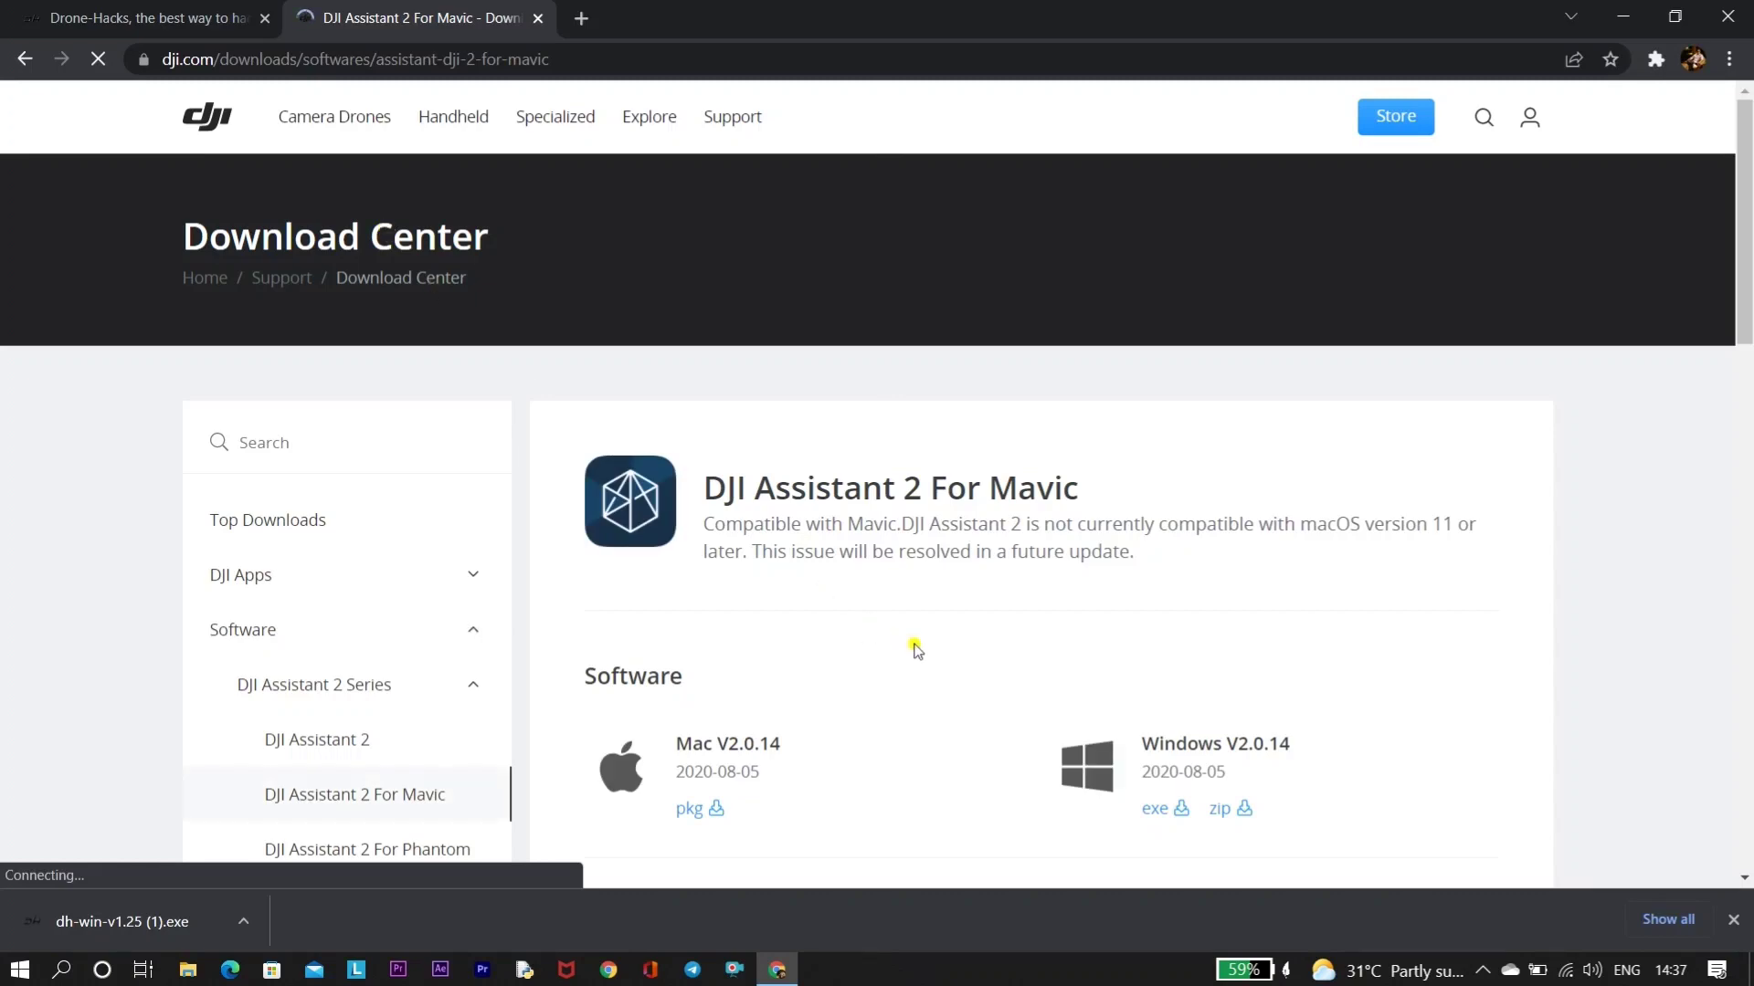
Check the supported products of DJI Assistant 2 For Mavic and open the DJI Assistant 2 (Consumer Drones Series) download page
scroll(913, 654, down, 6)
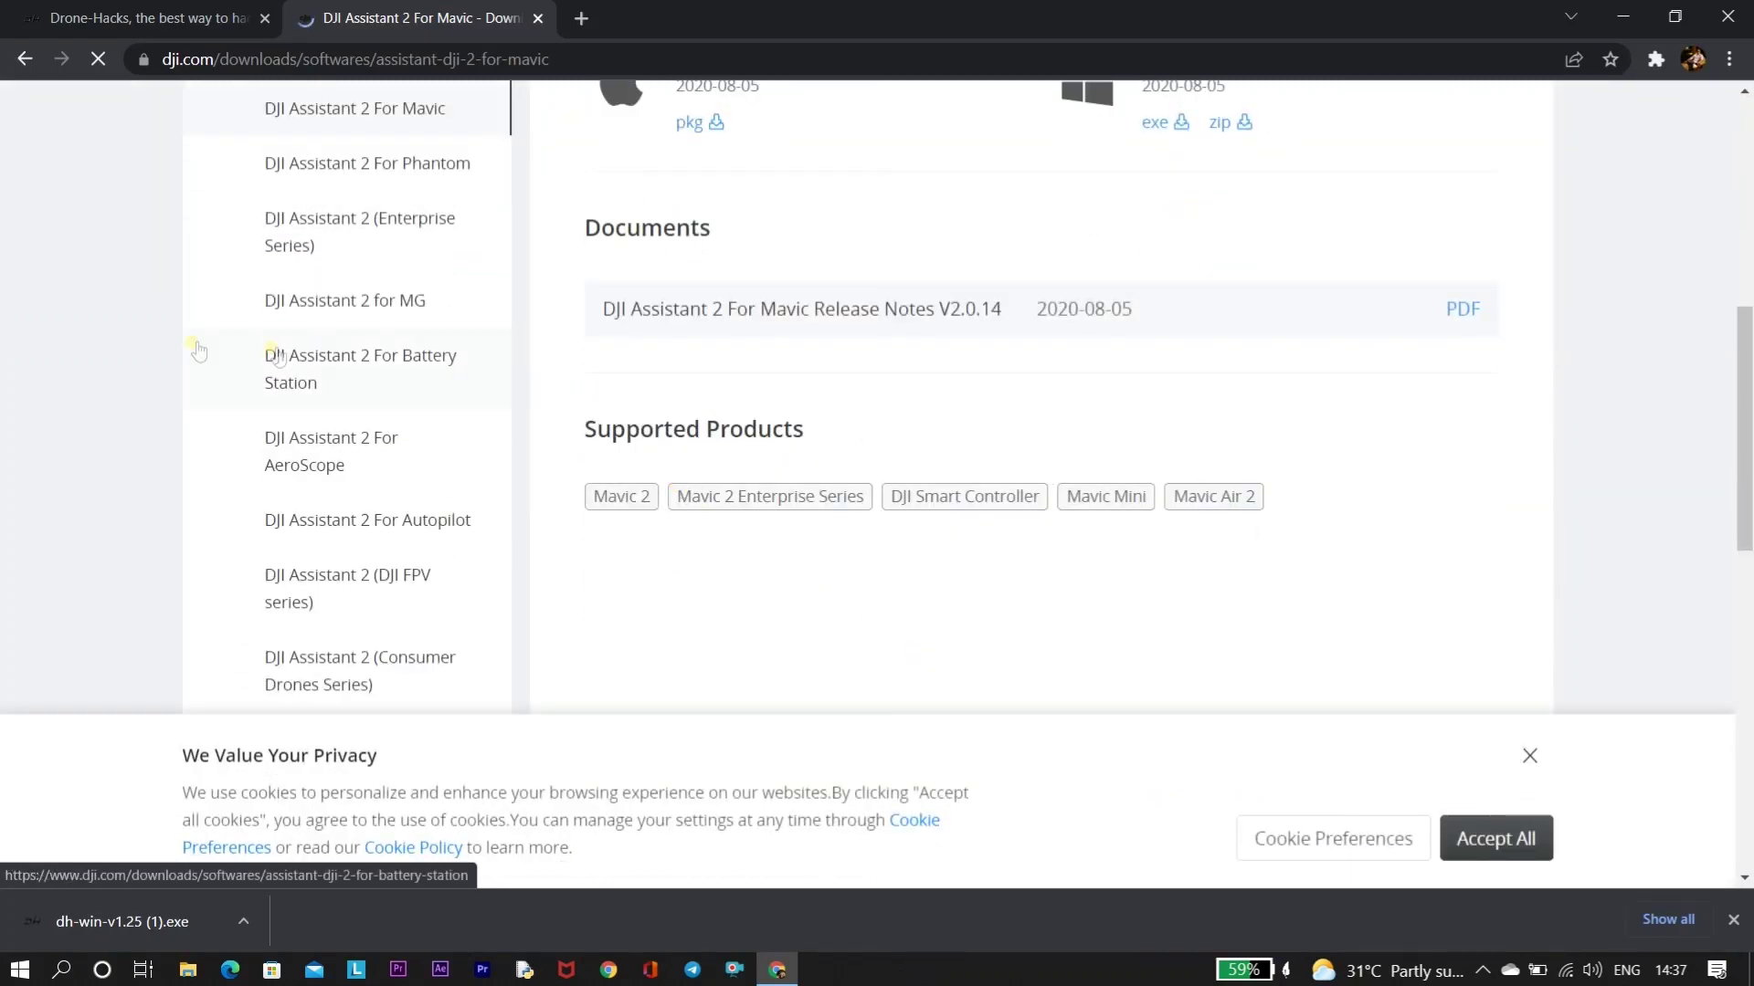
drag(1069, 496, 1150, 502)
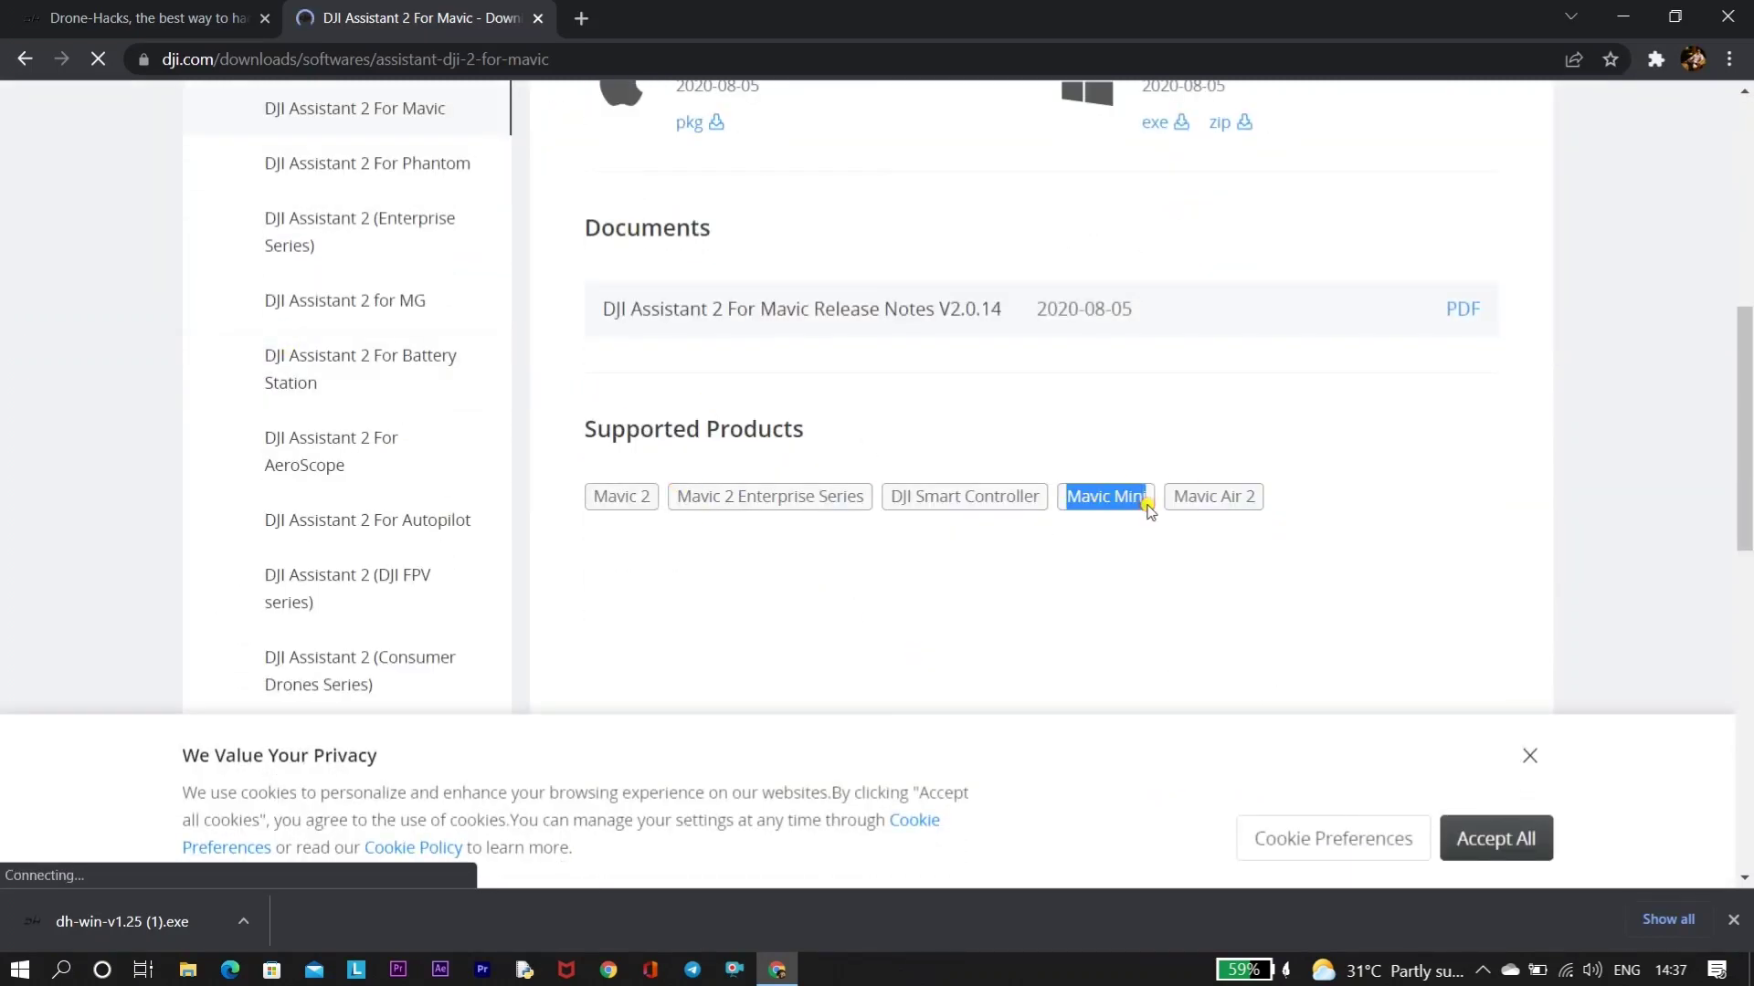
scroll(1091, 402, up, 3)
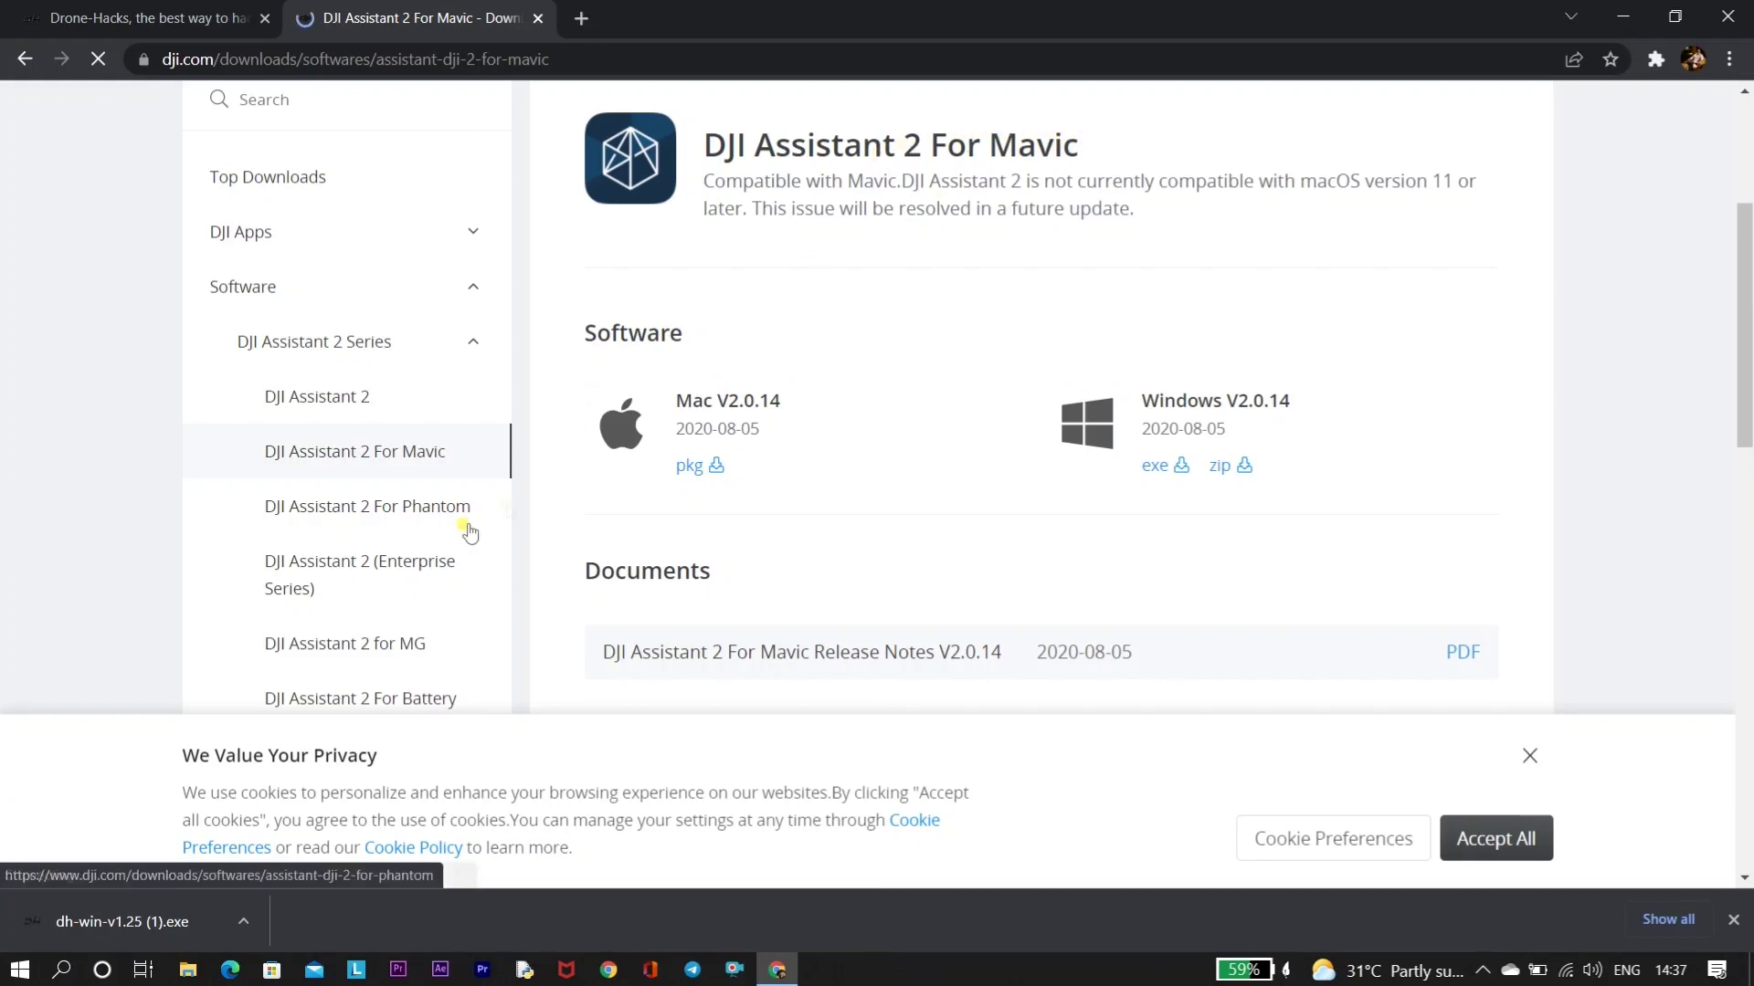
scroll(438, 557, down, 5)
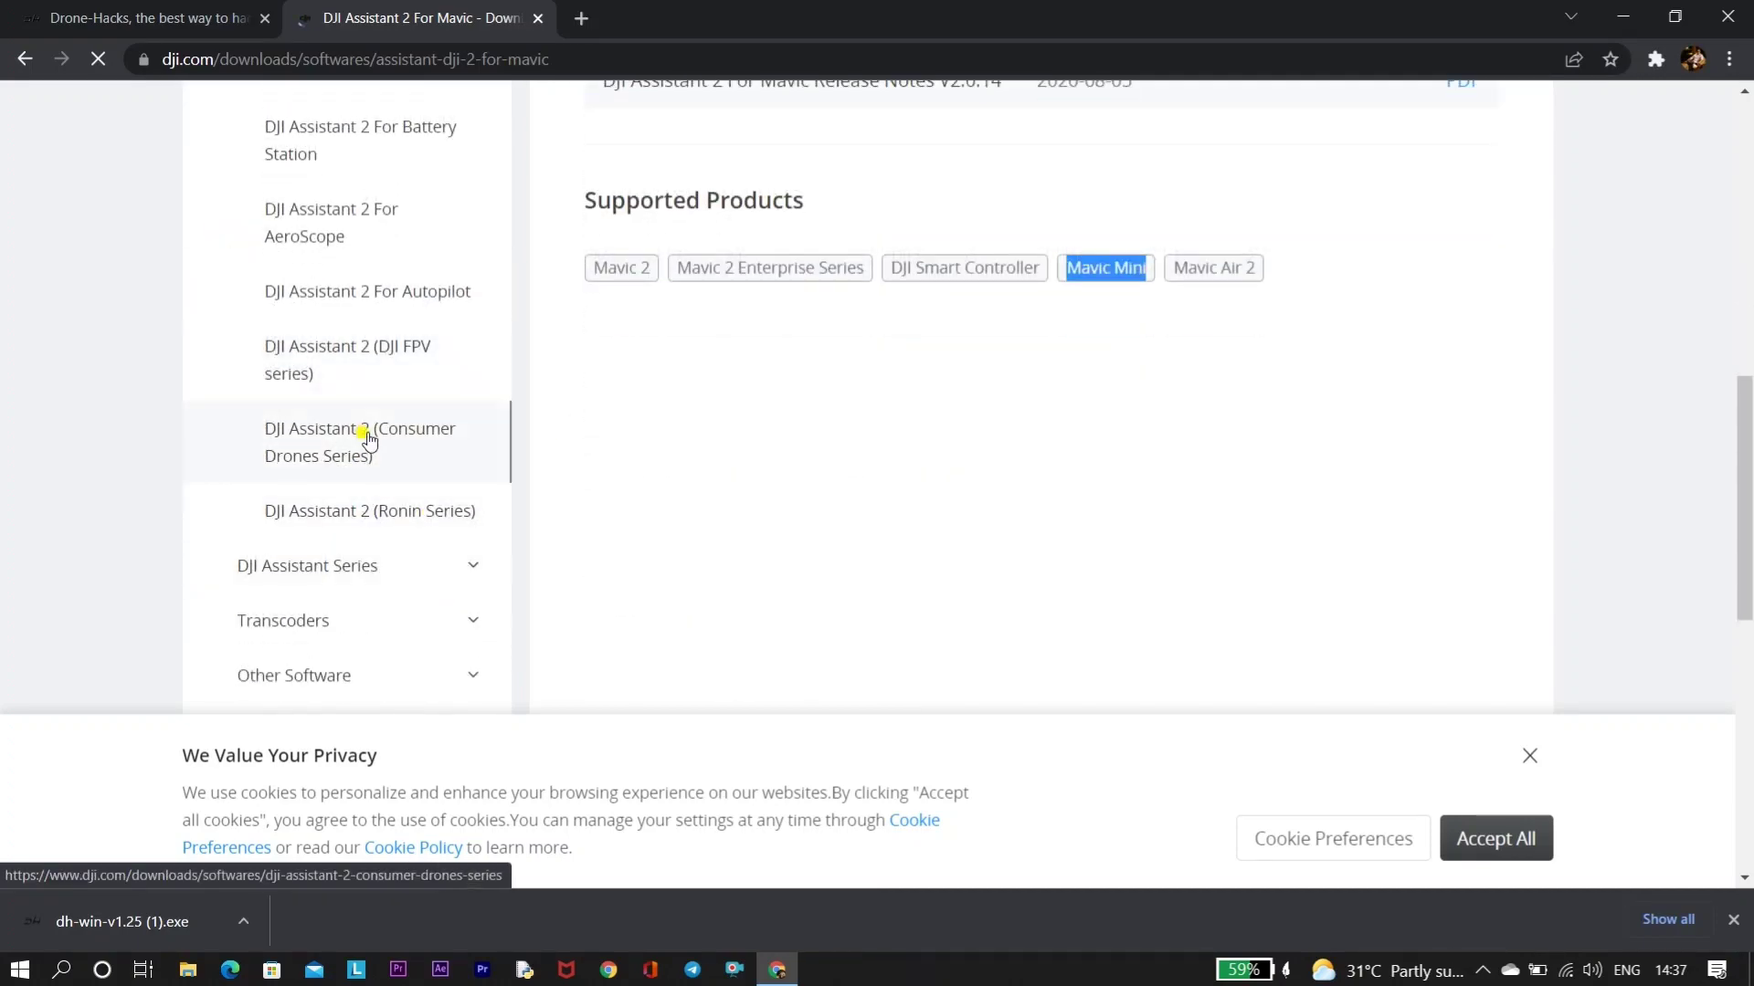
click(458, 477)
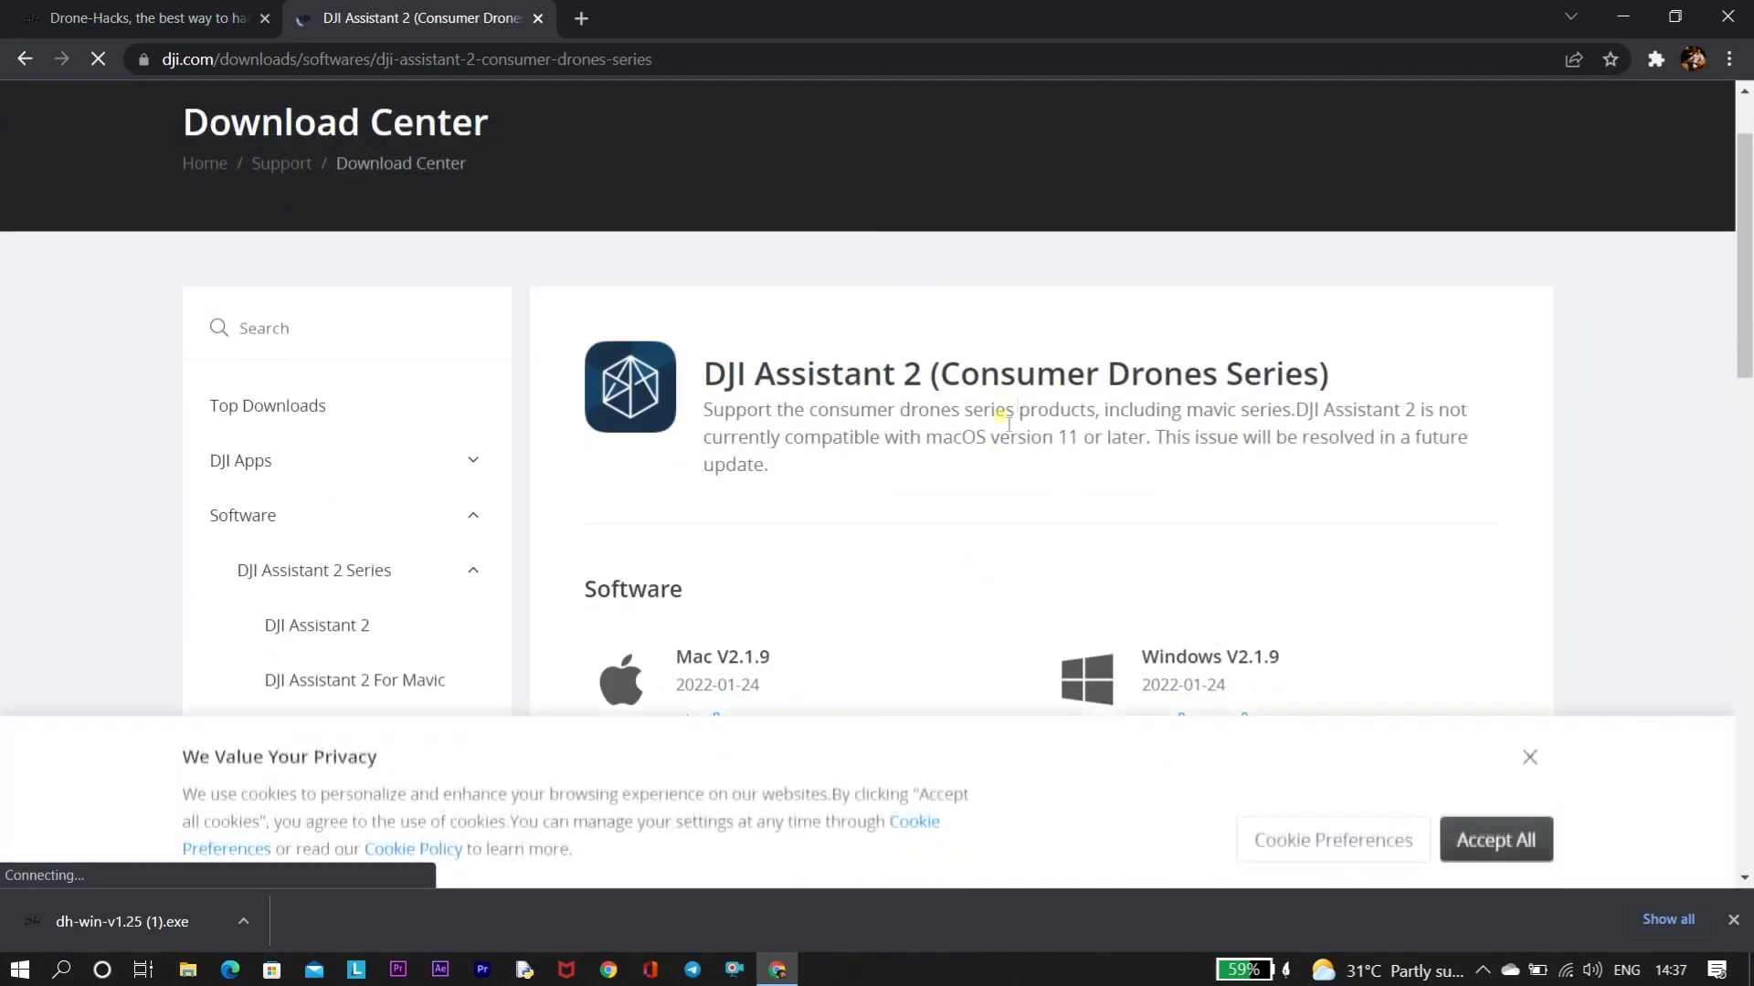
Check the supported products of the Consumer Drones Series edition and download the Windows V2.1.9 exe installer
scroll(1137, 507, down, 3)
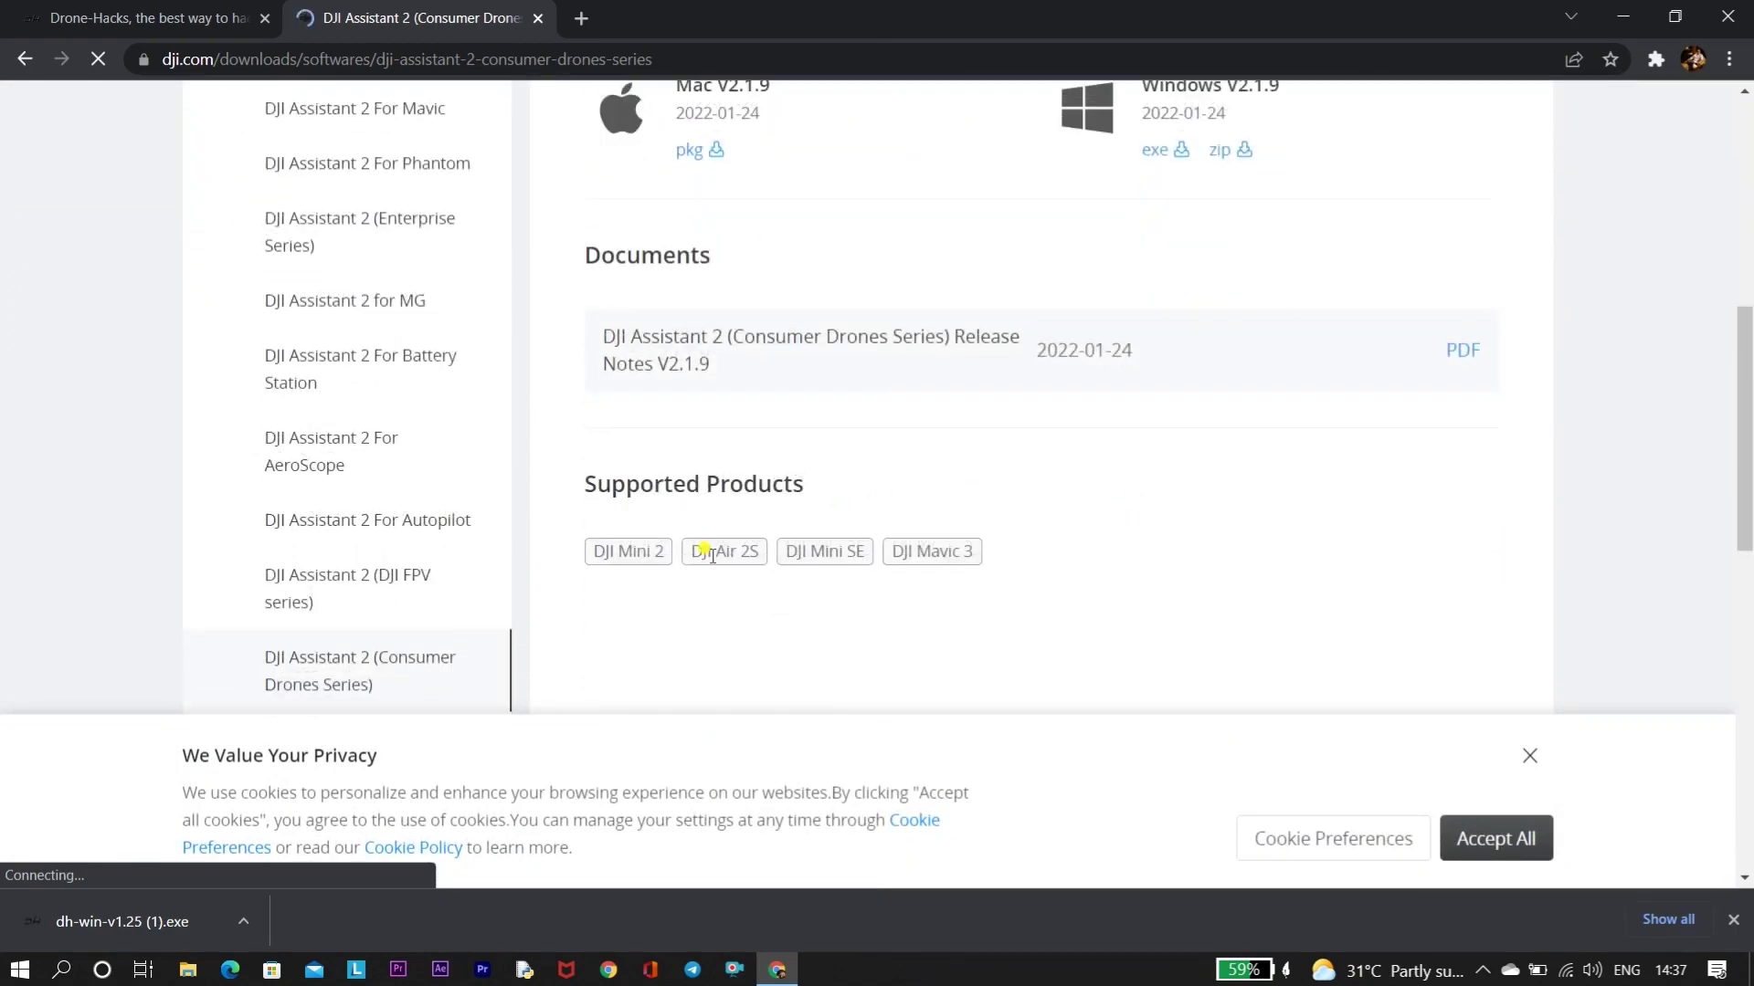
drag(599, 548, 649, 546)
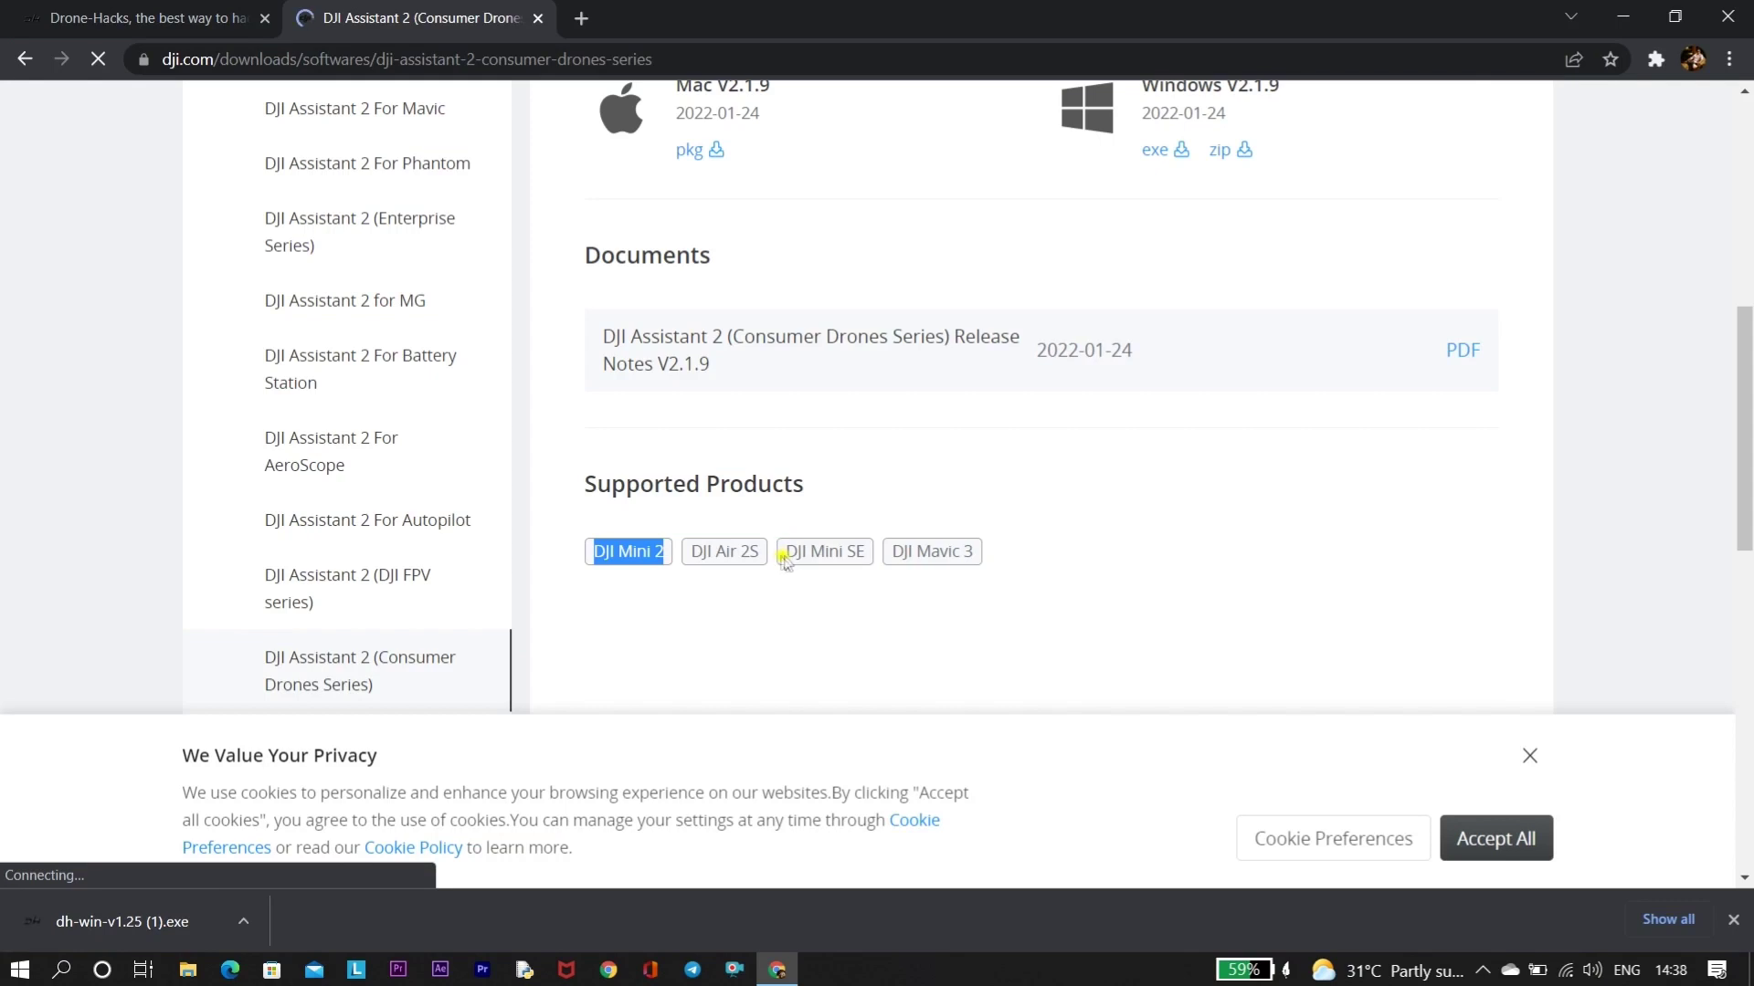
drag(784, 559, 913, 521)
click(1076, 454)
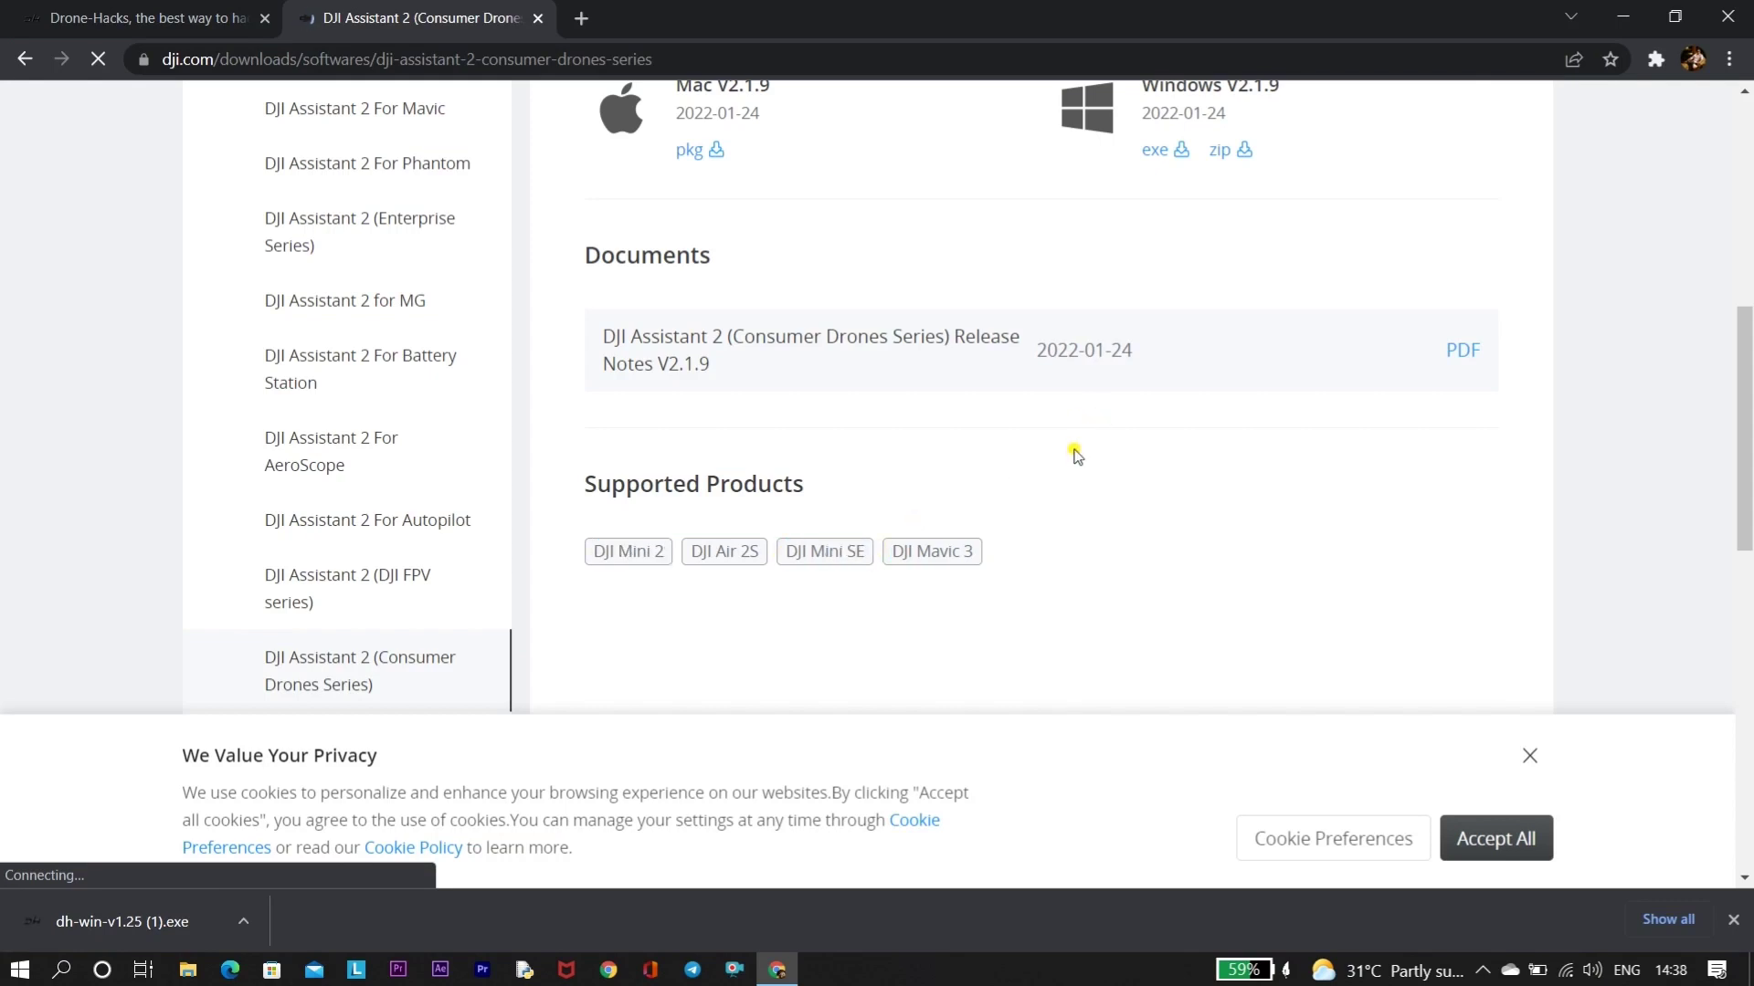
scroll(1093, 411, up, 3)
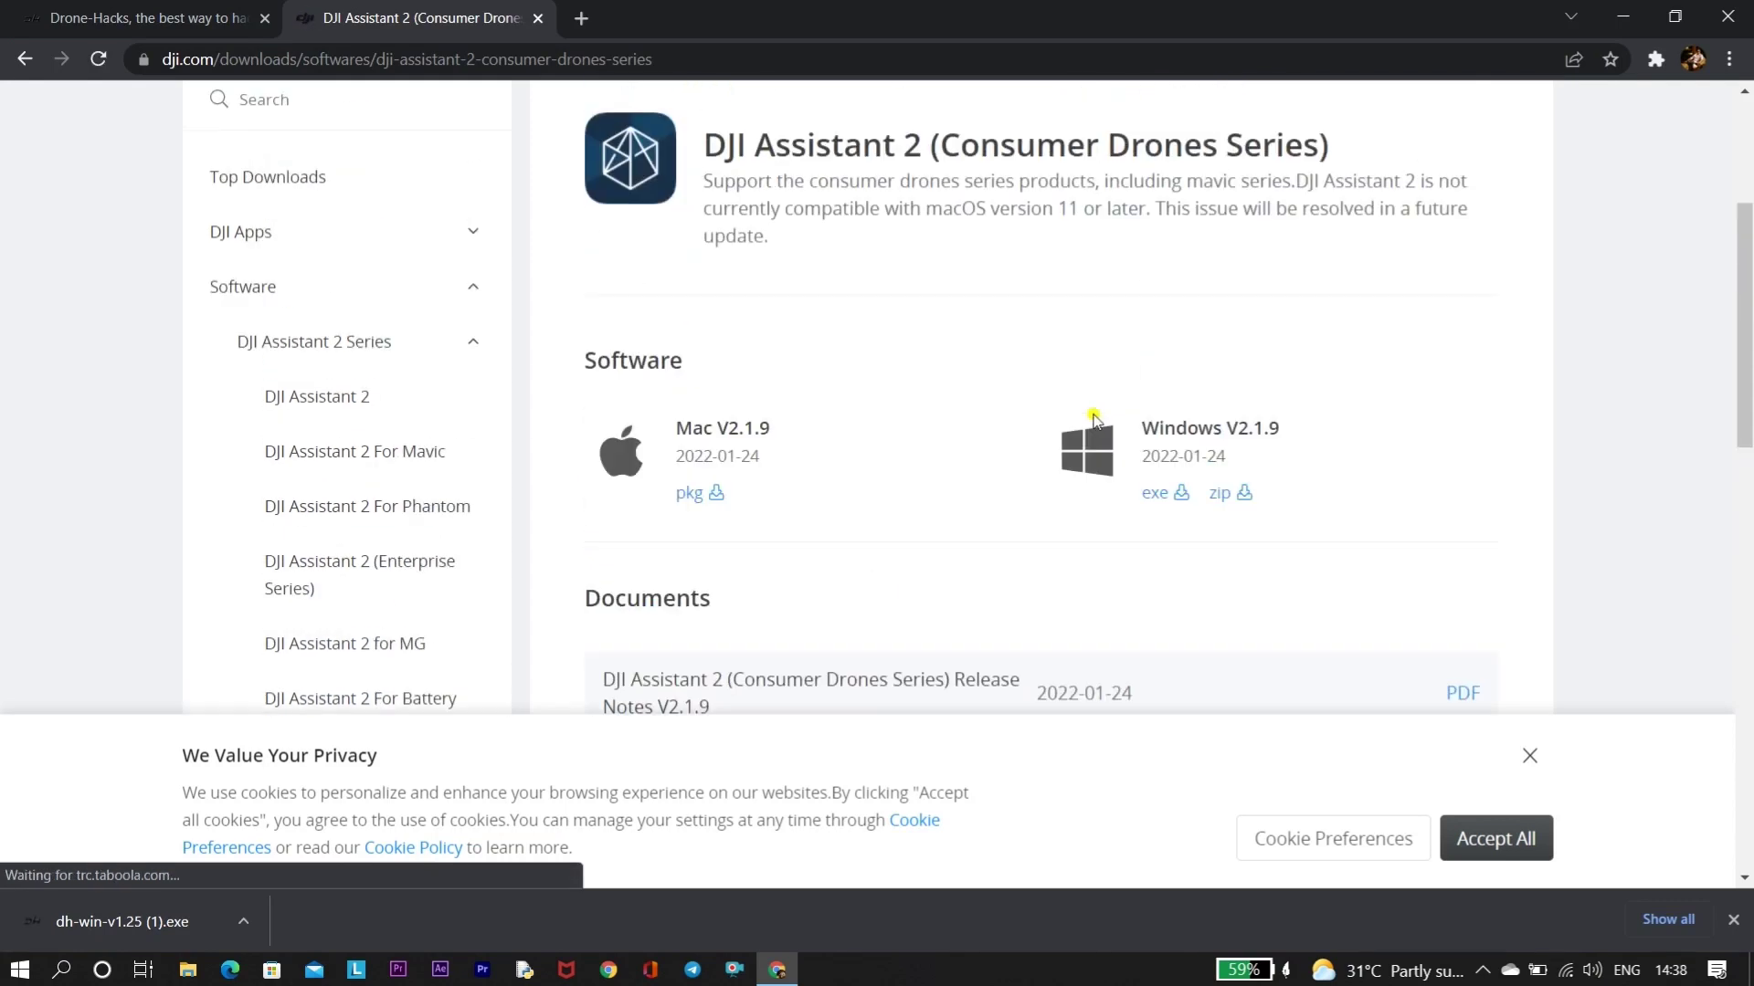
click(1179, 496)
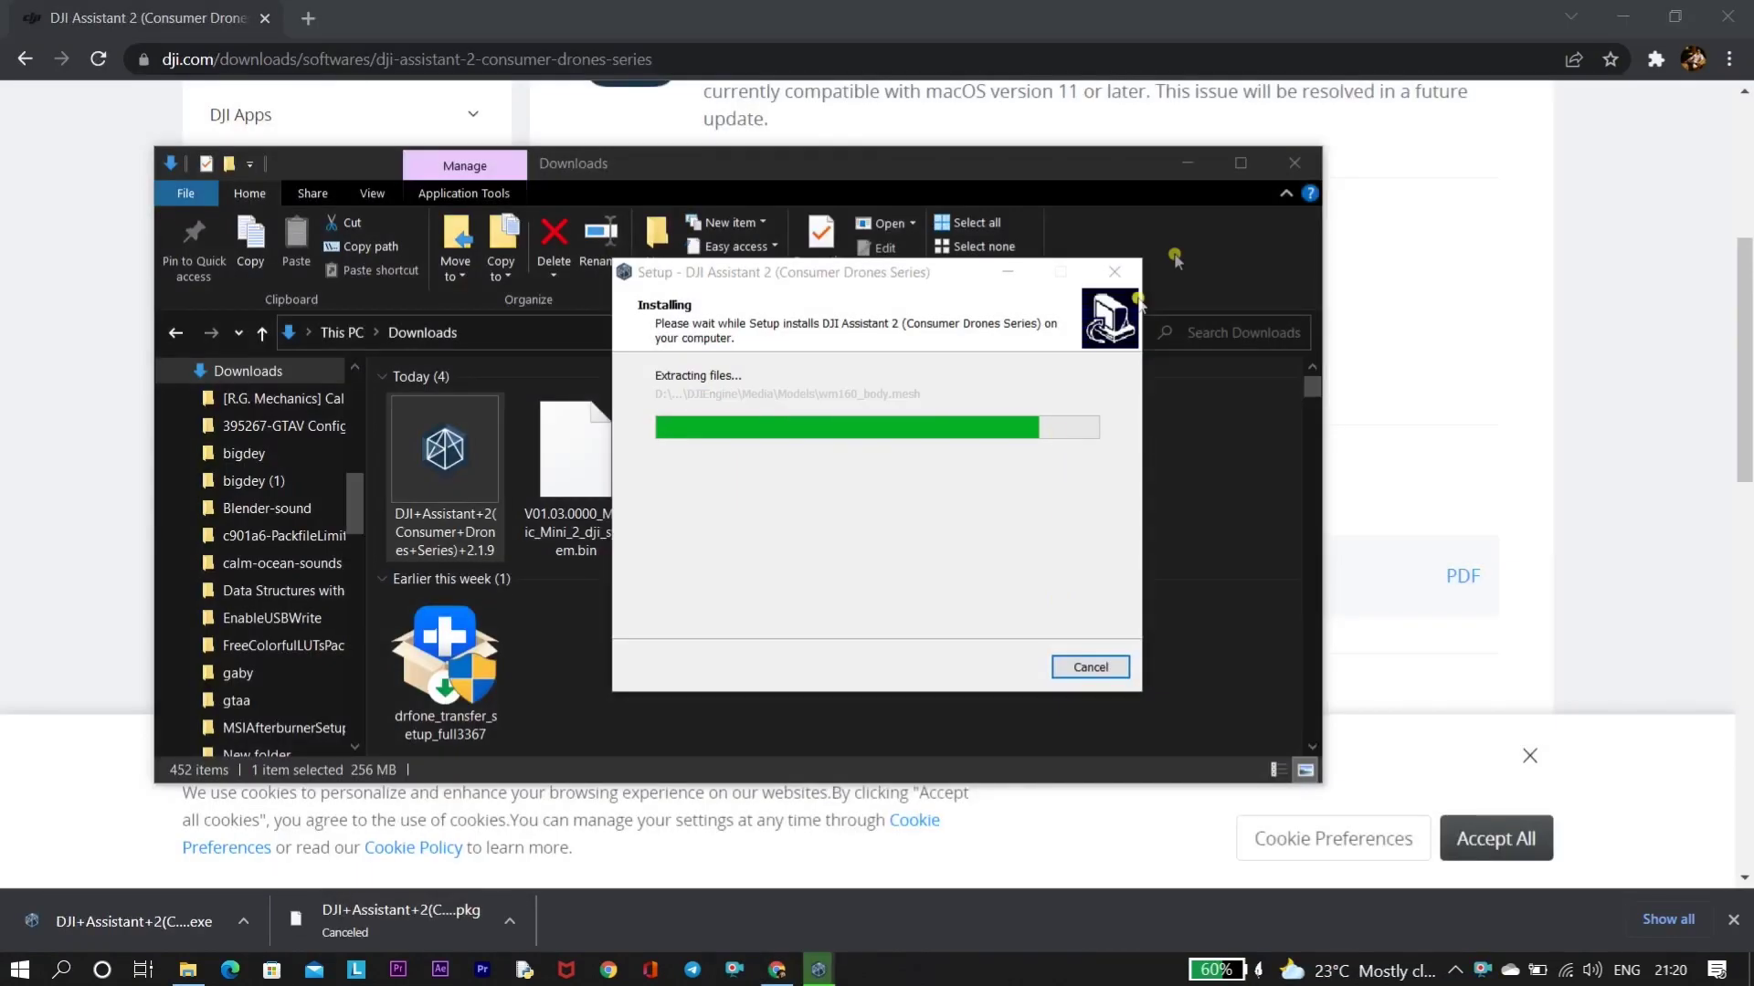
Minimize the Downloads folder, dismiss the driver installation console and finish the DJI Assistant 2 setup
click(1191, 164)
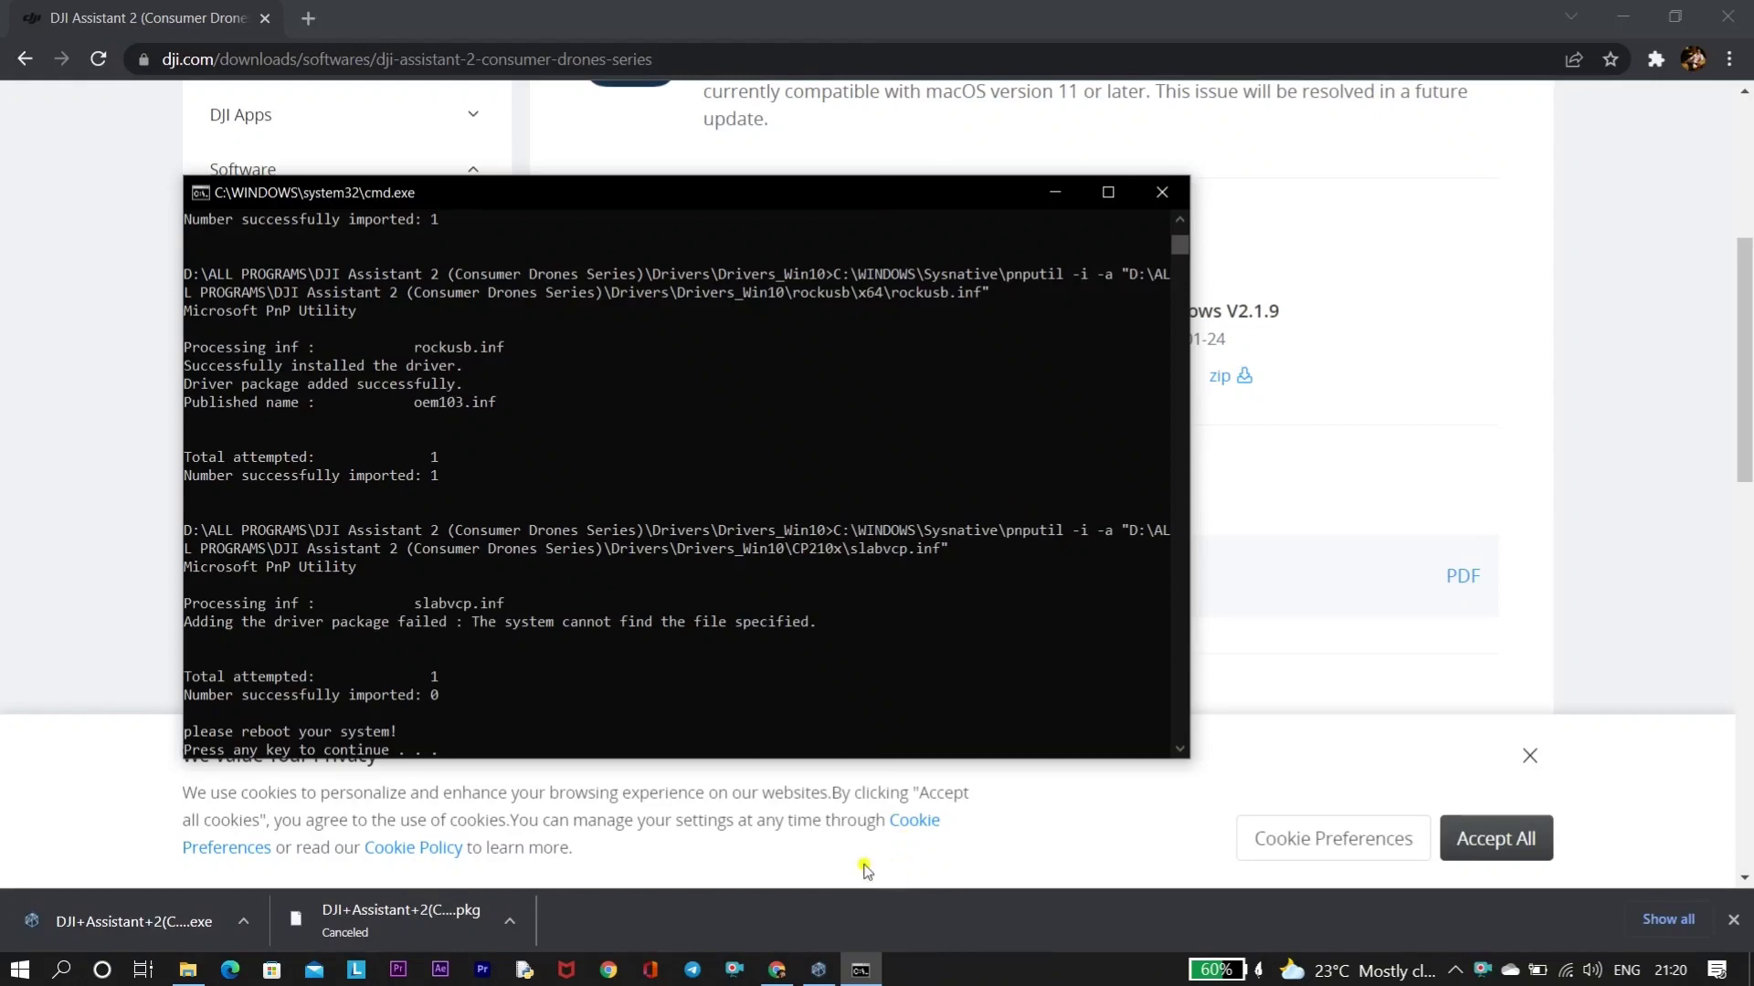
key(Return)
click(997, 668)
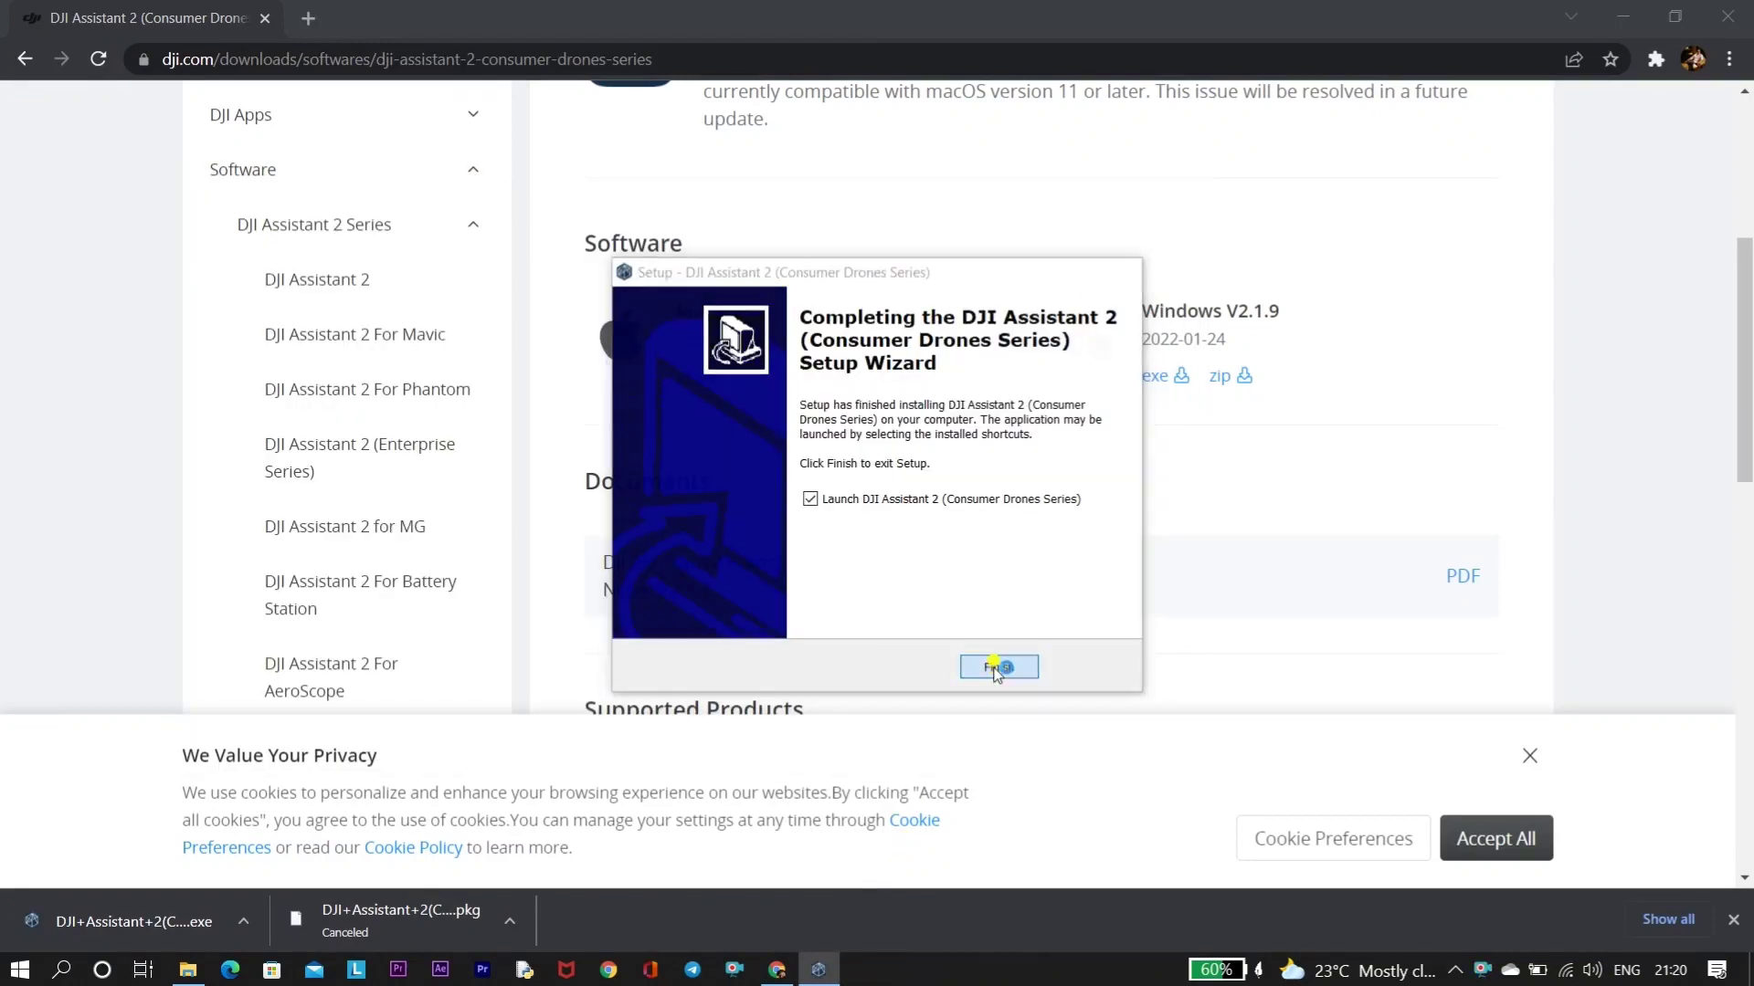
Launch DJI Assistant 2 (Consumer Drones Series) from the desktop in a maximized window and agree to its Terms of Use
click(1623, 17)
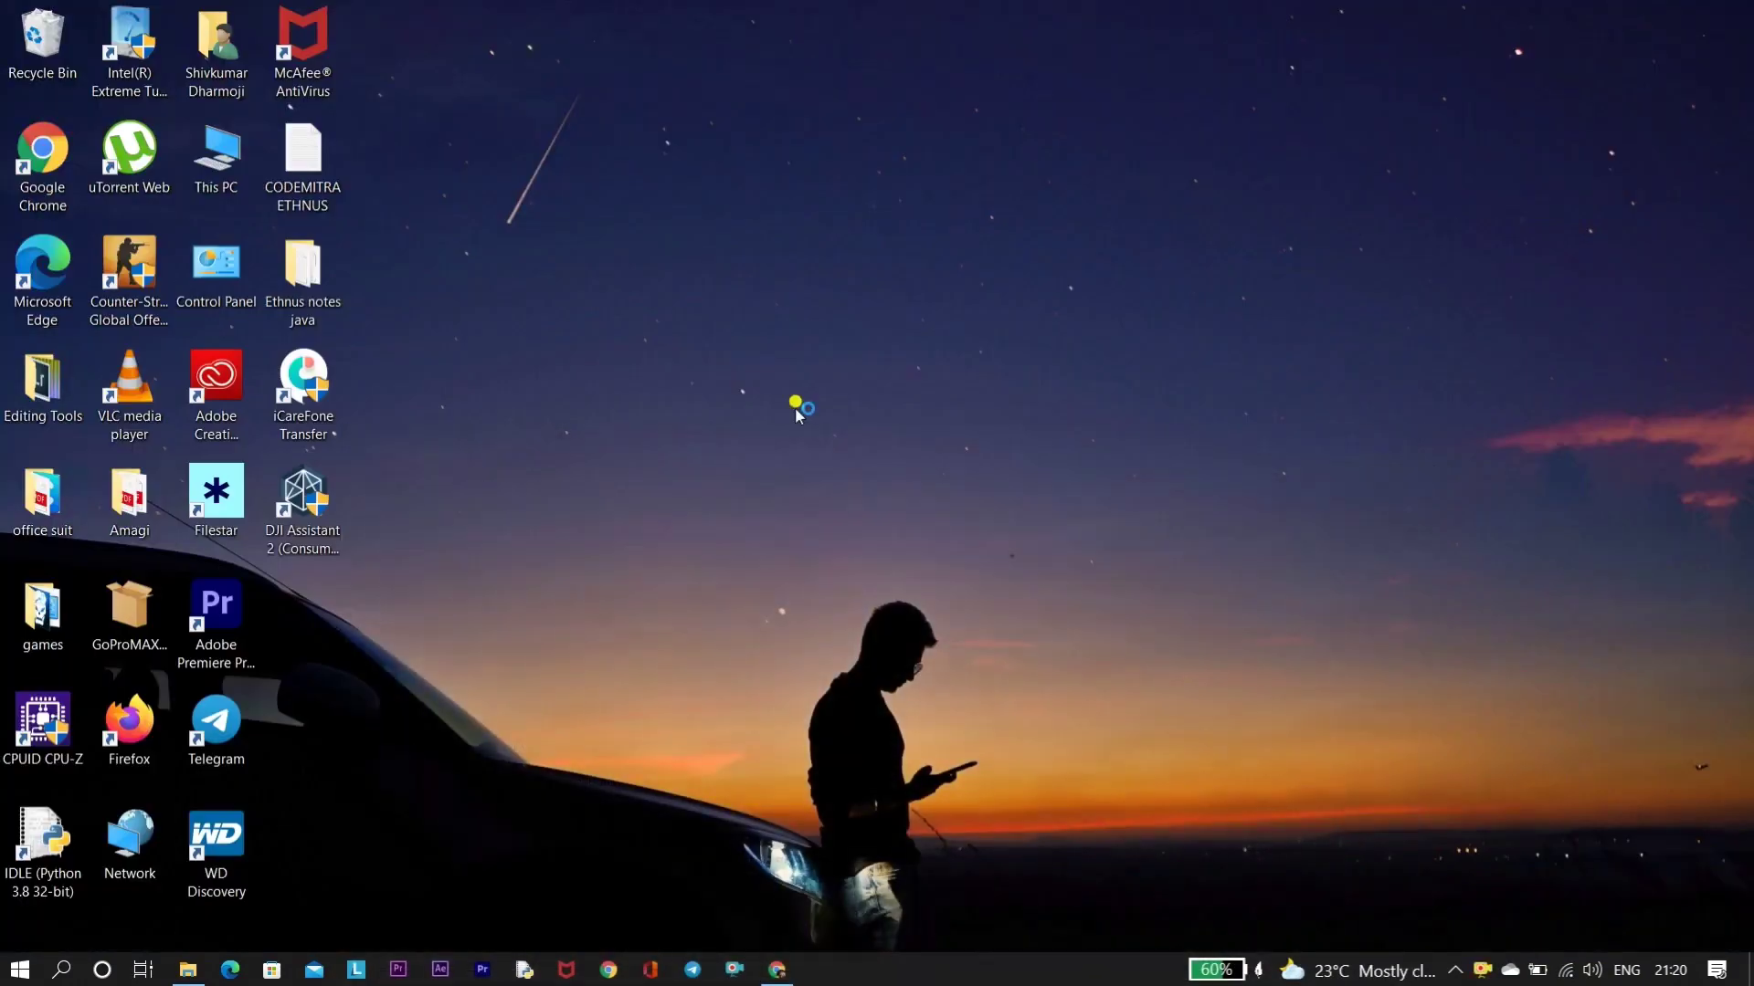
double_click(292, 539)
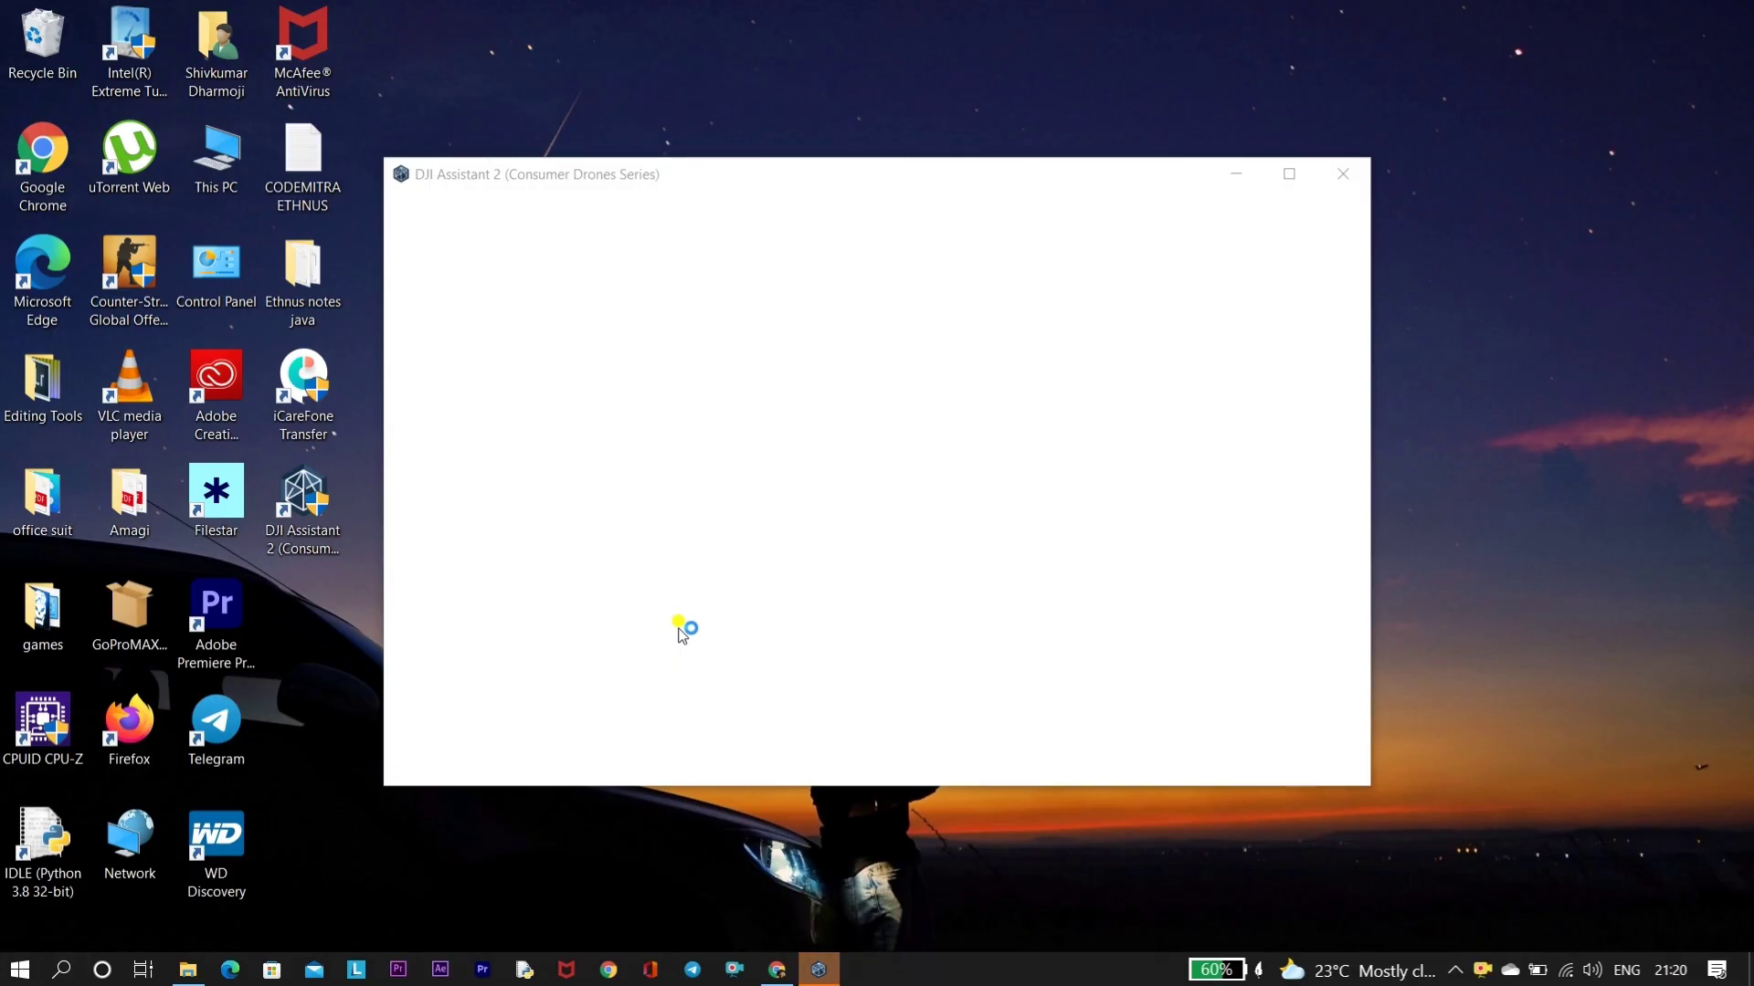
click(1289, 176)
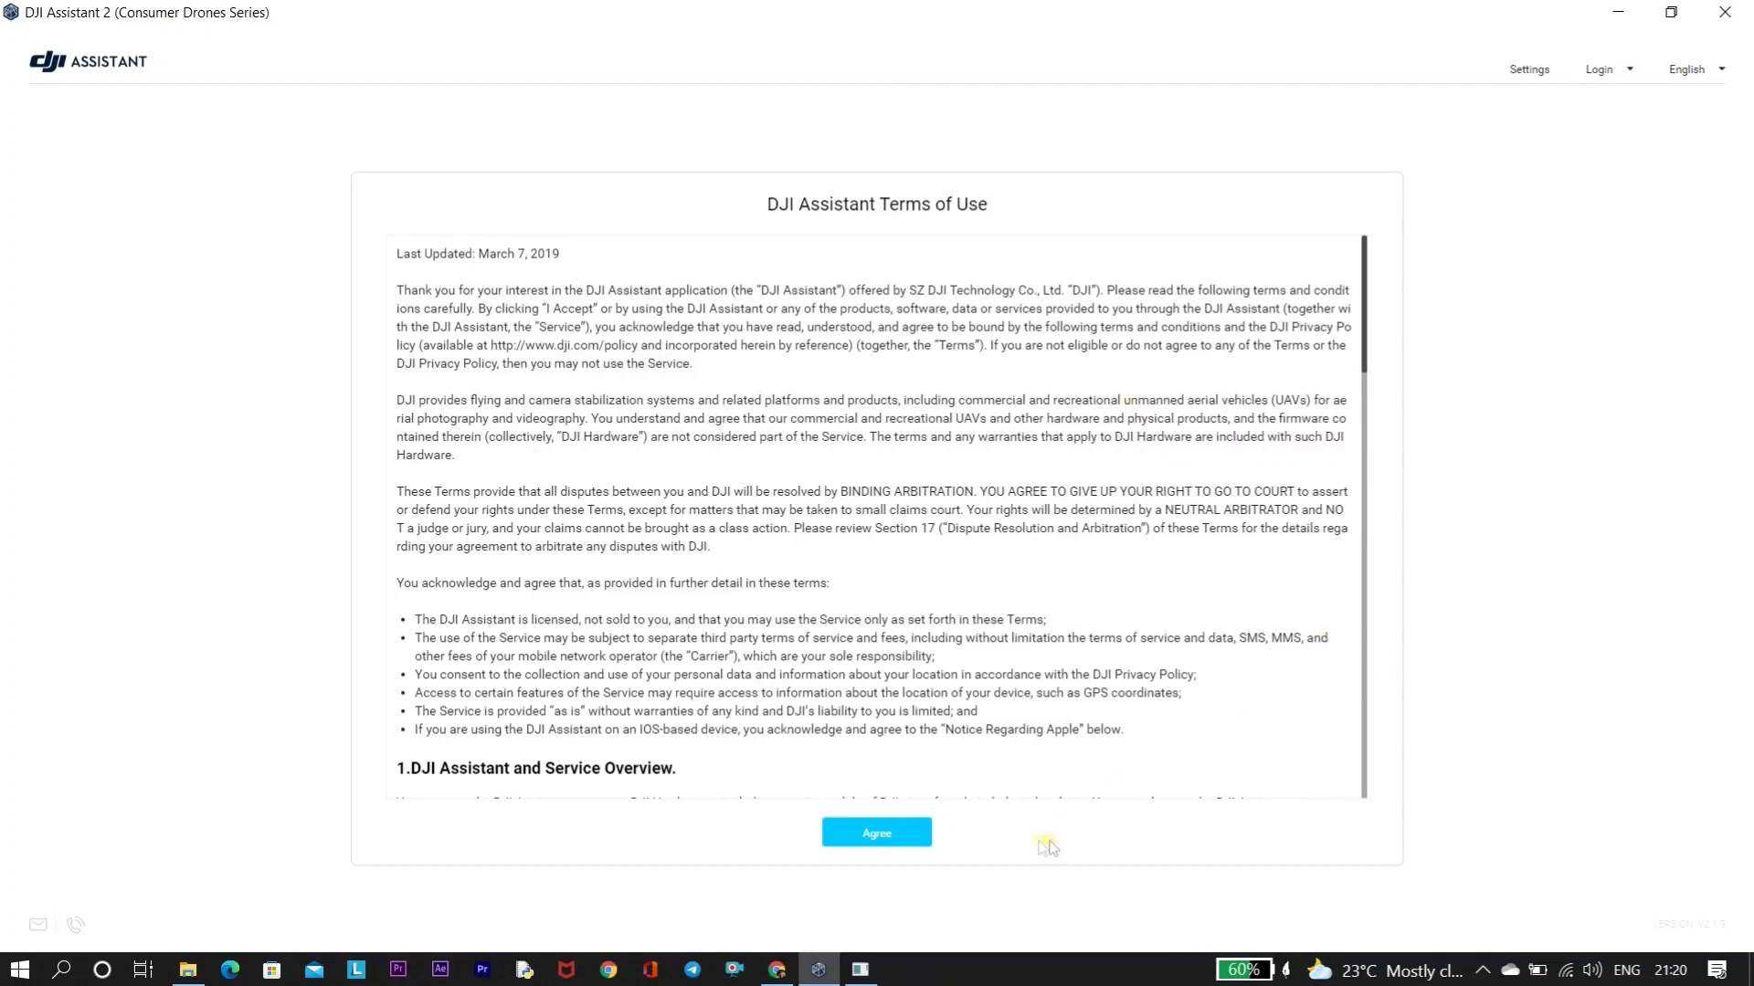
click(900, 835)
click(904, 837)
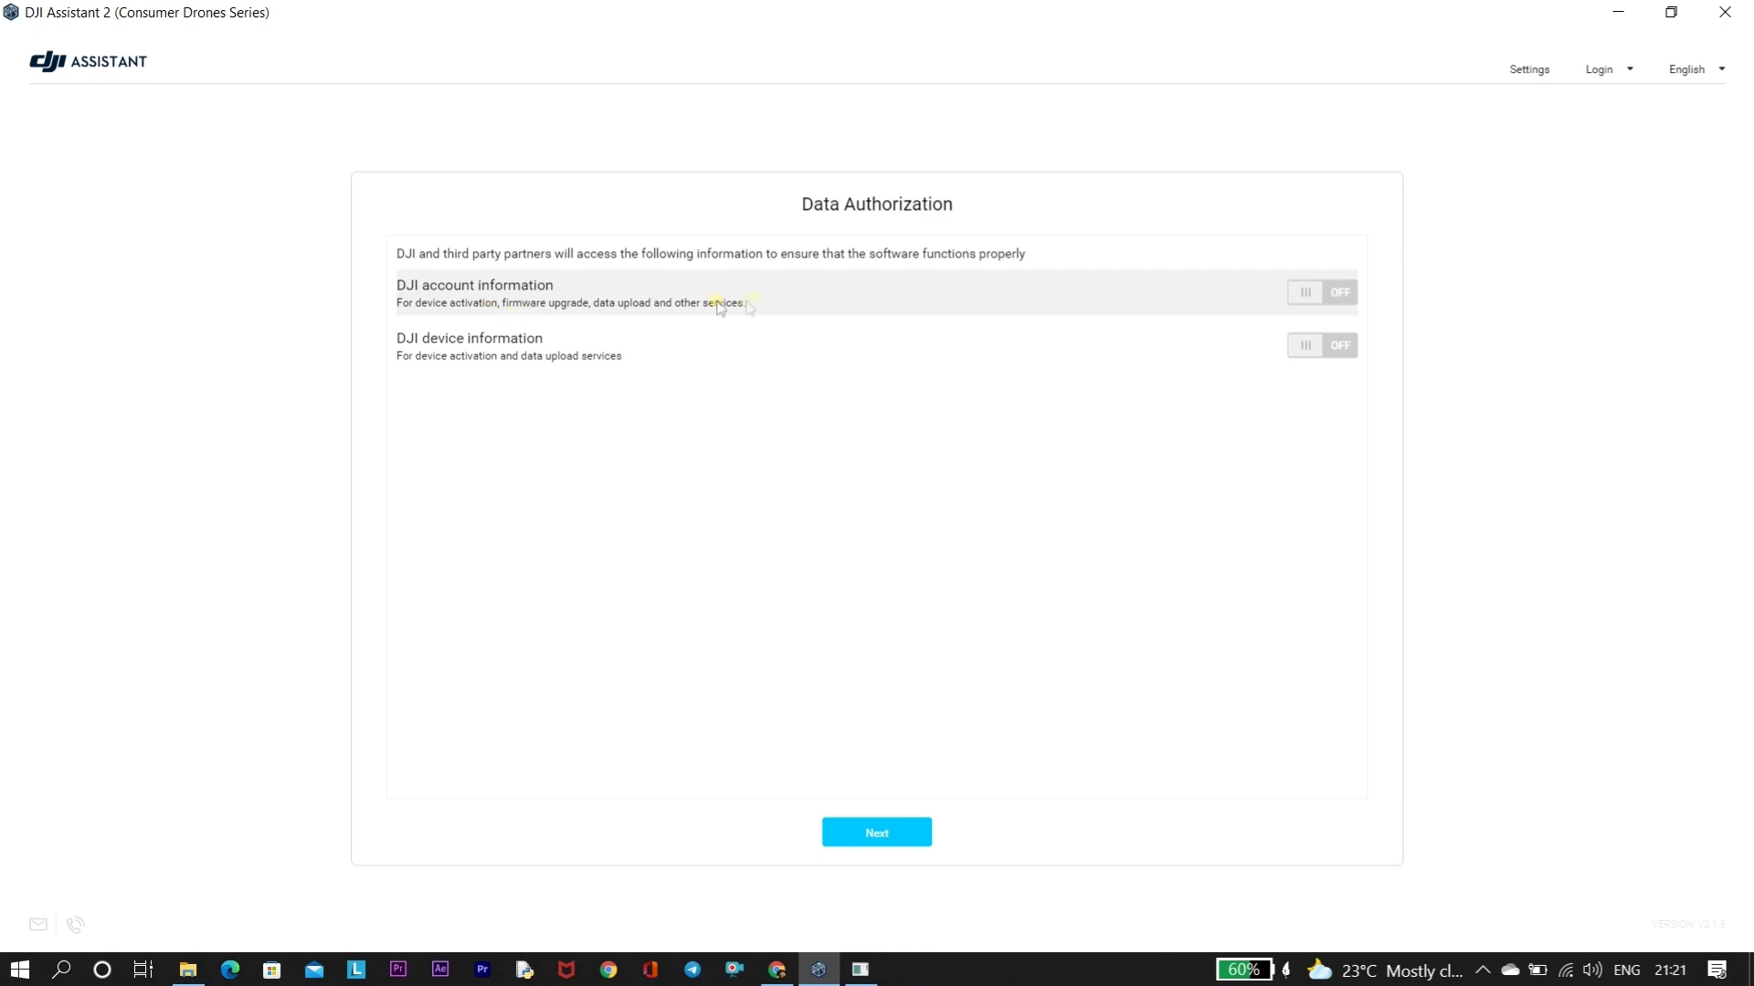
Authorize access to DJI account information only and decline the Product Improvement Program
click(1313, 295)
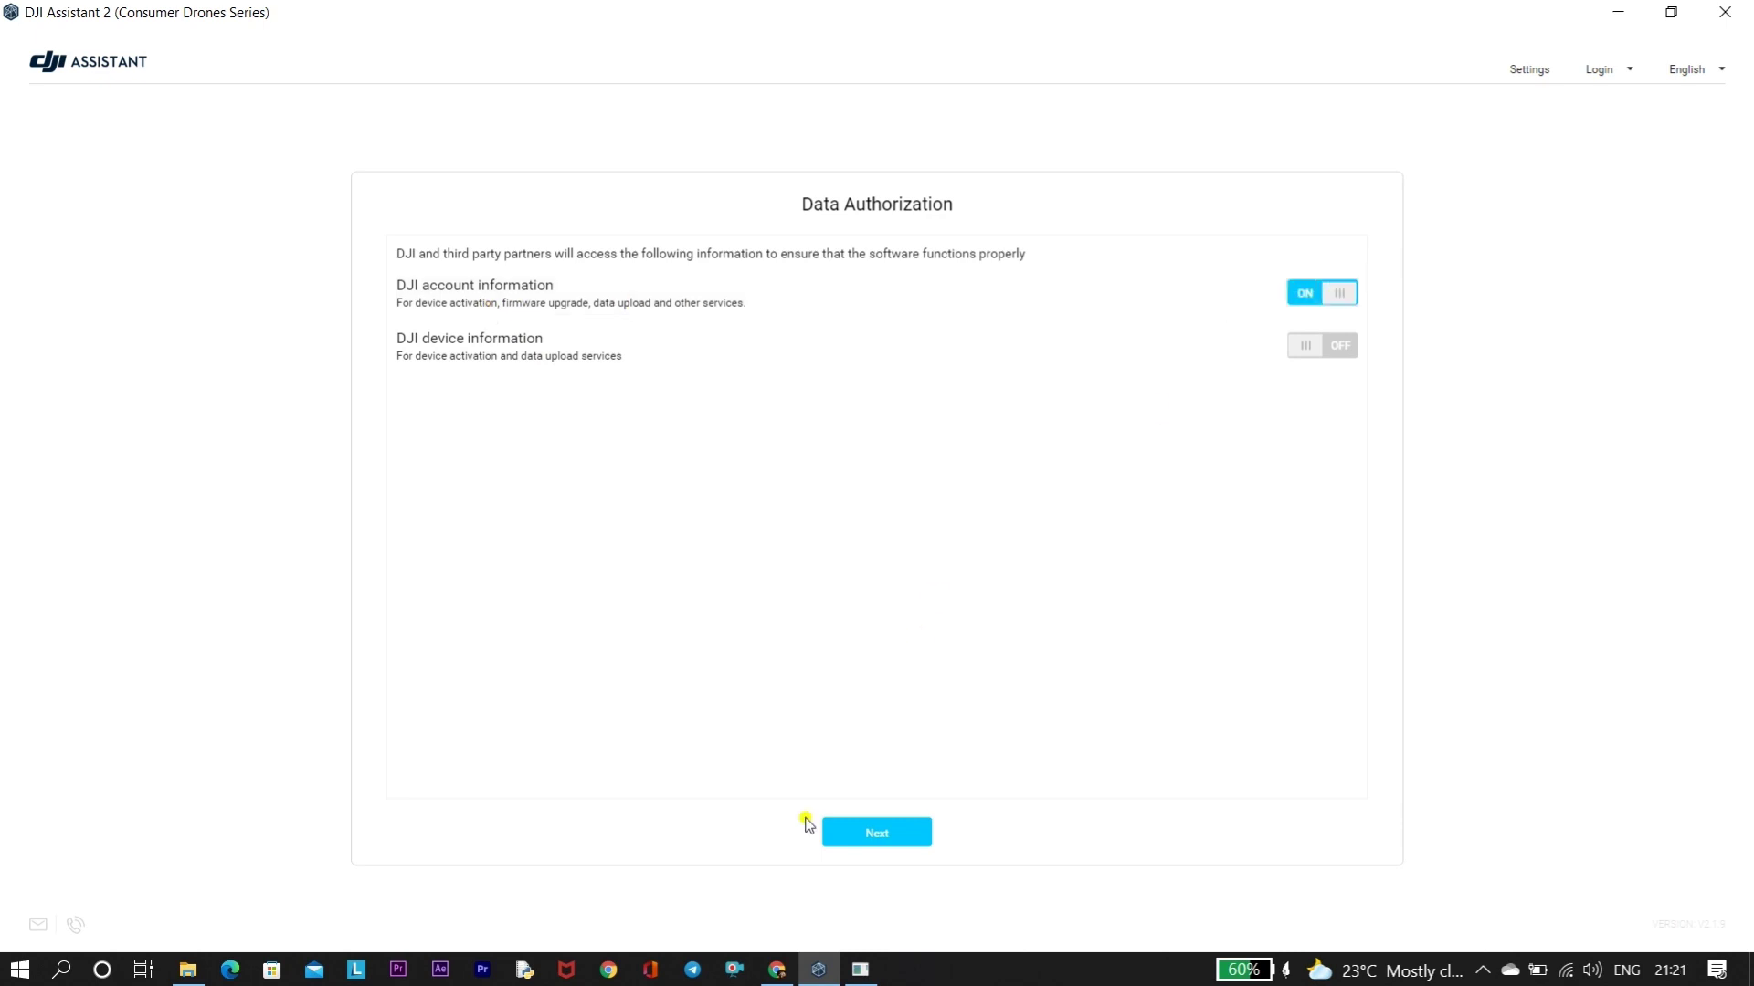
click(891, 831)
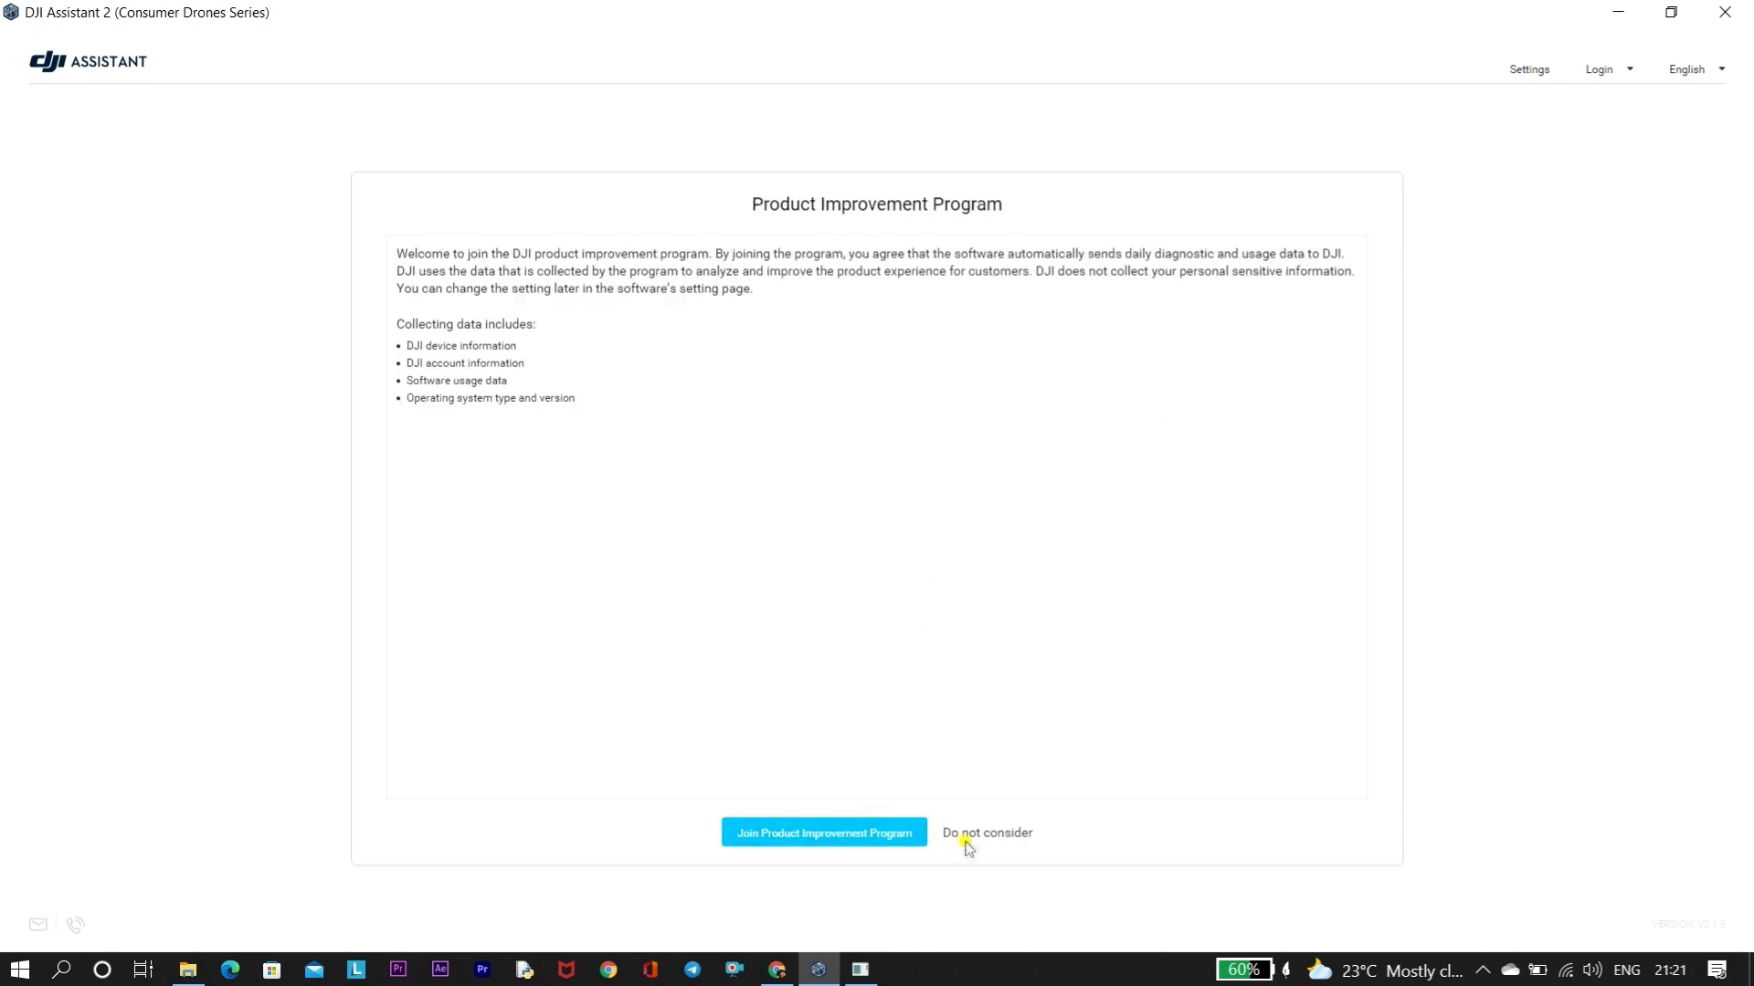
click(971, 835)
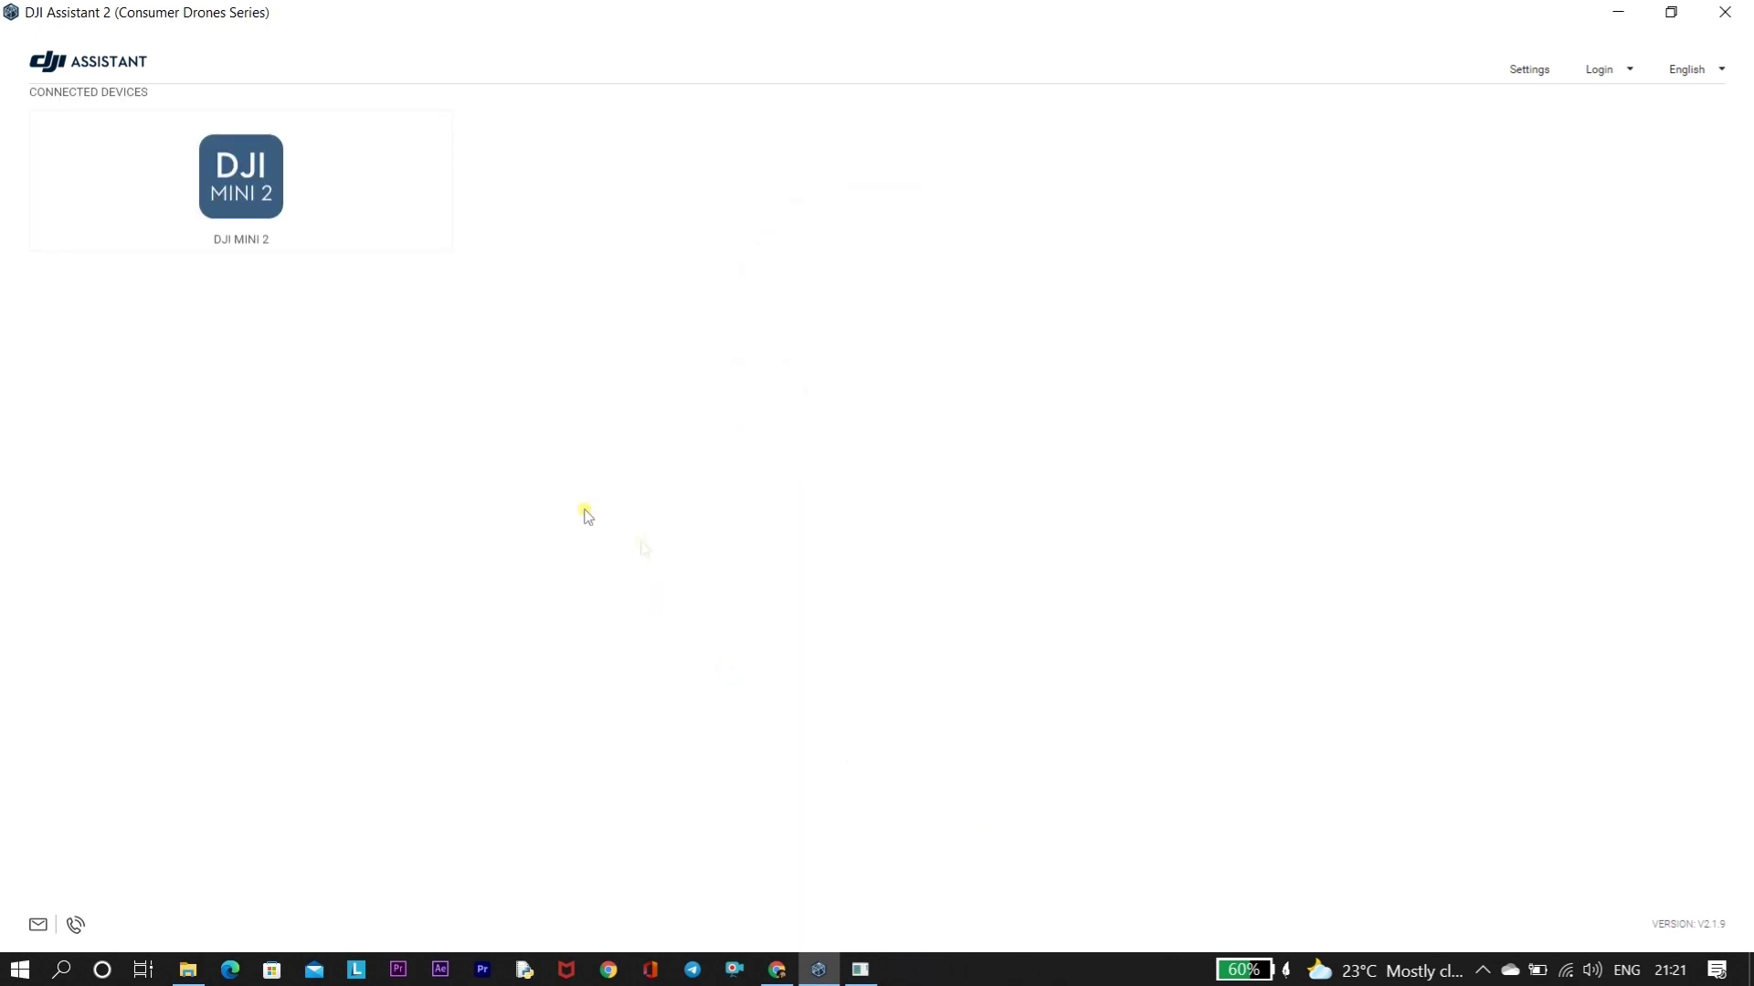
Open the connected DJI Mini 2 and confirm going to the Data Upload page
click(300, 218)
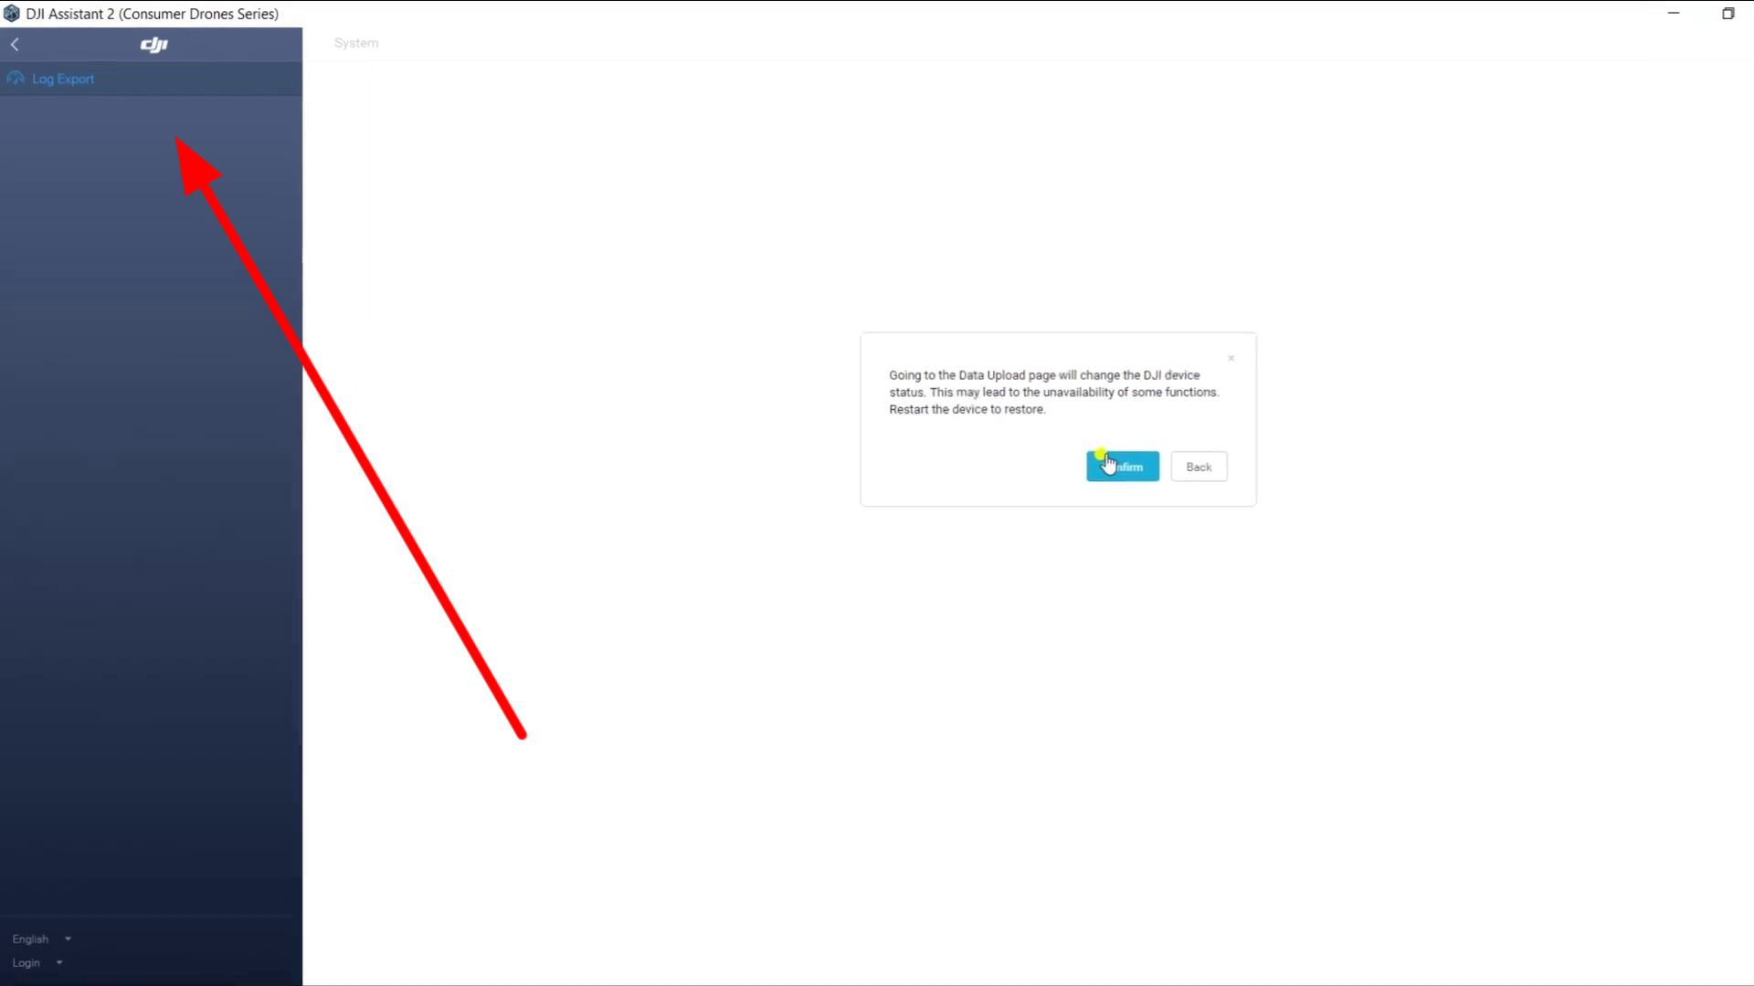
click(1295, 541)
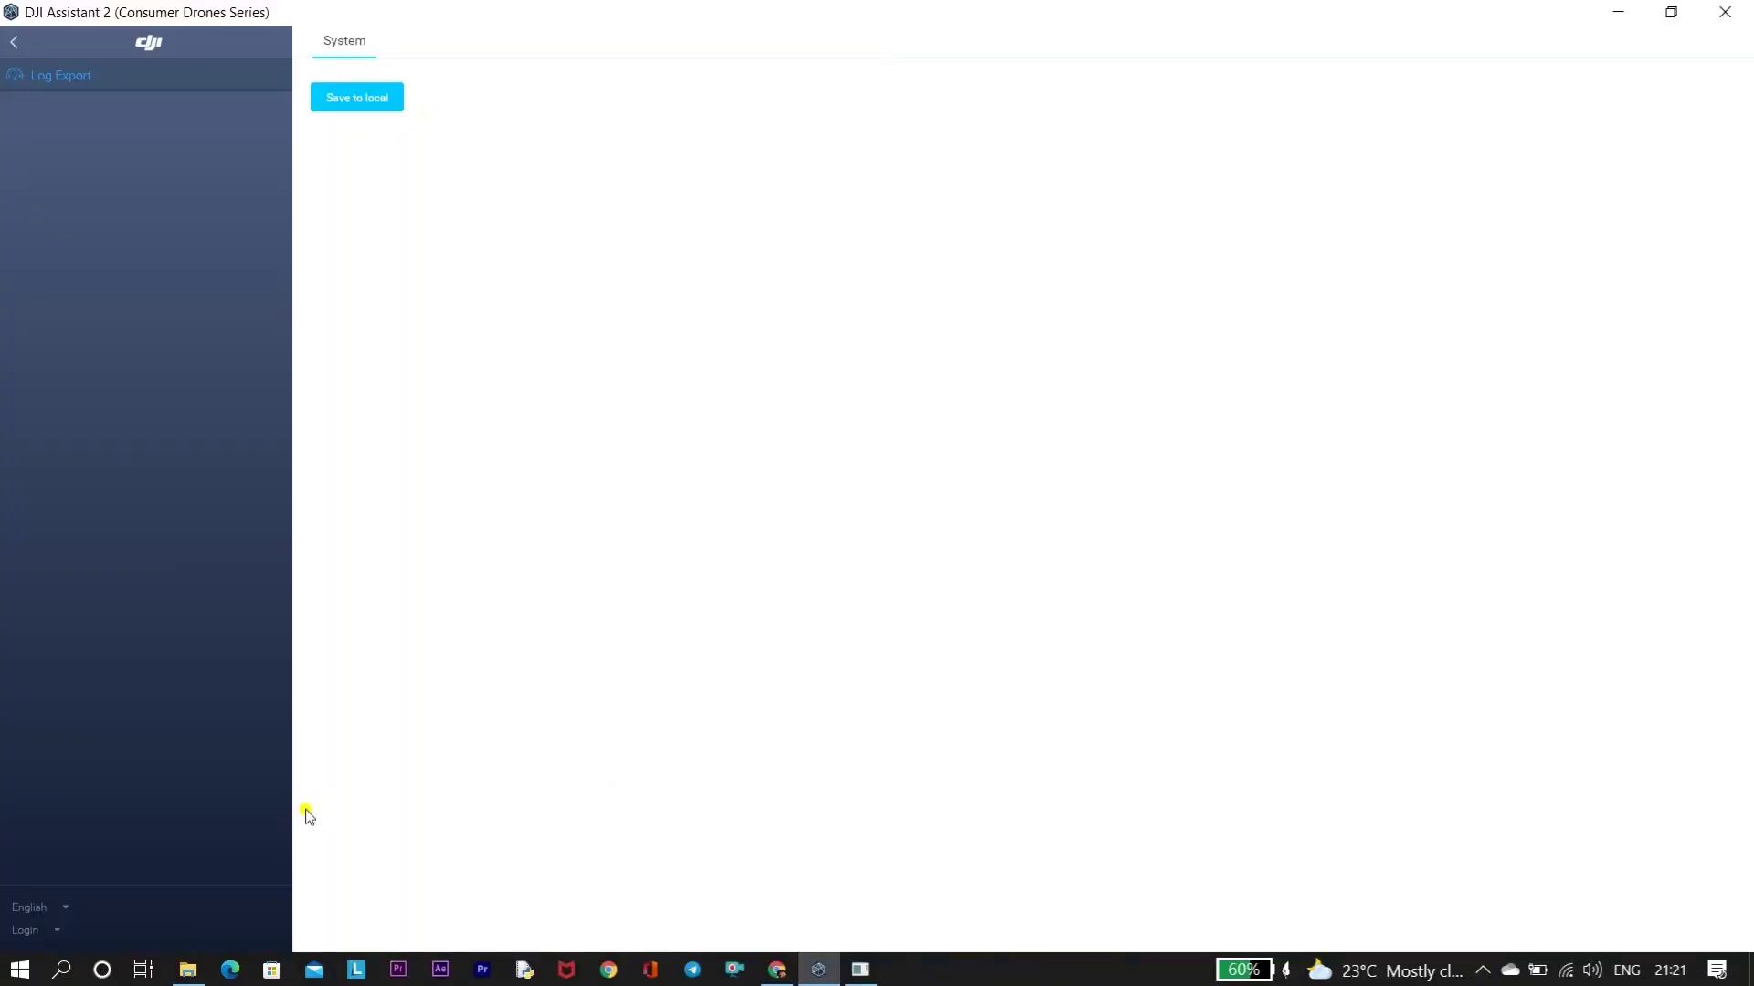
Switch to File Explorer, open the ALL PROGRAMS folder on drive D: and maximize the window
click(187, 969)
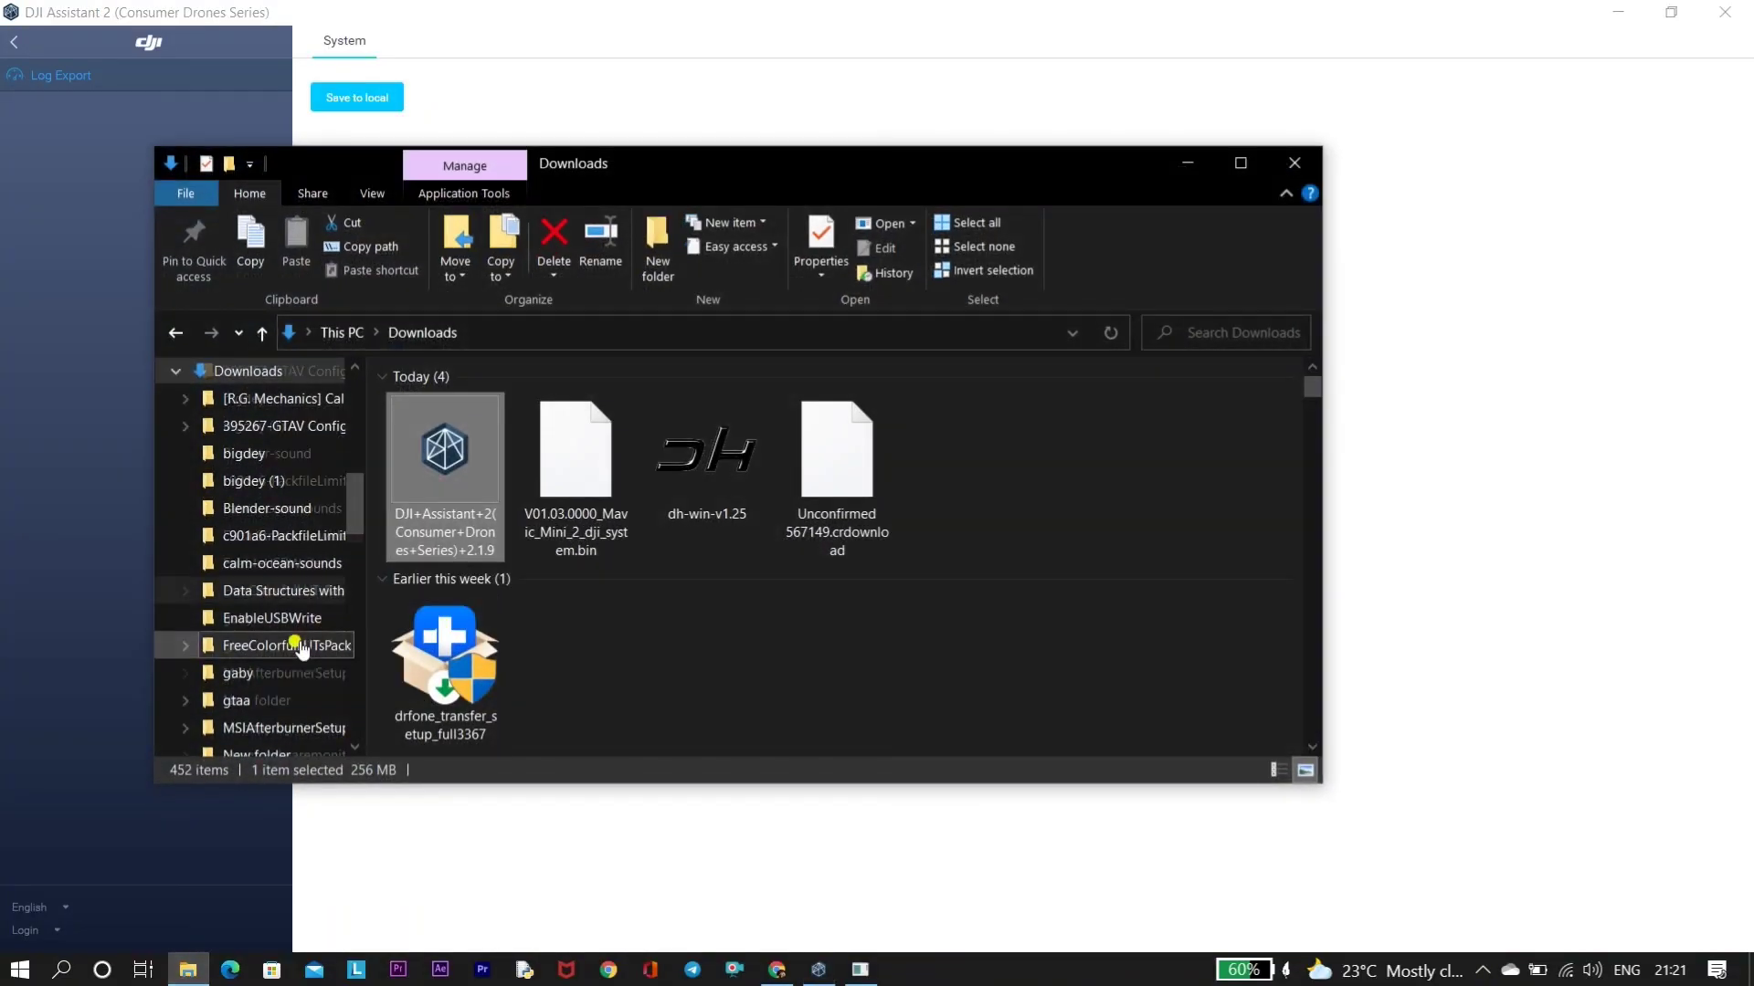
scroll(329, 640, down, 10)
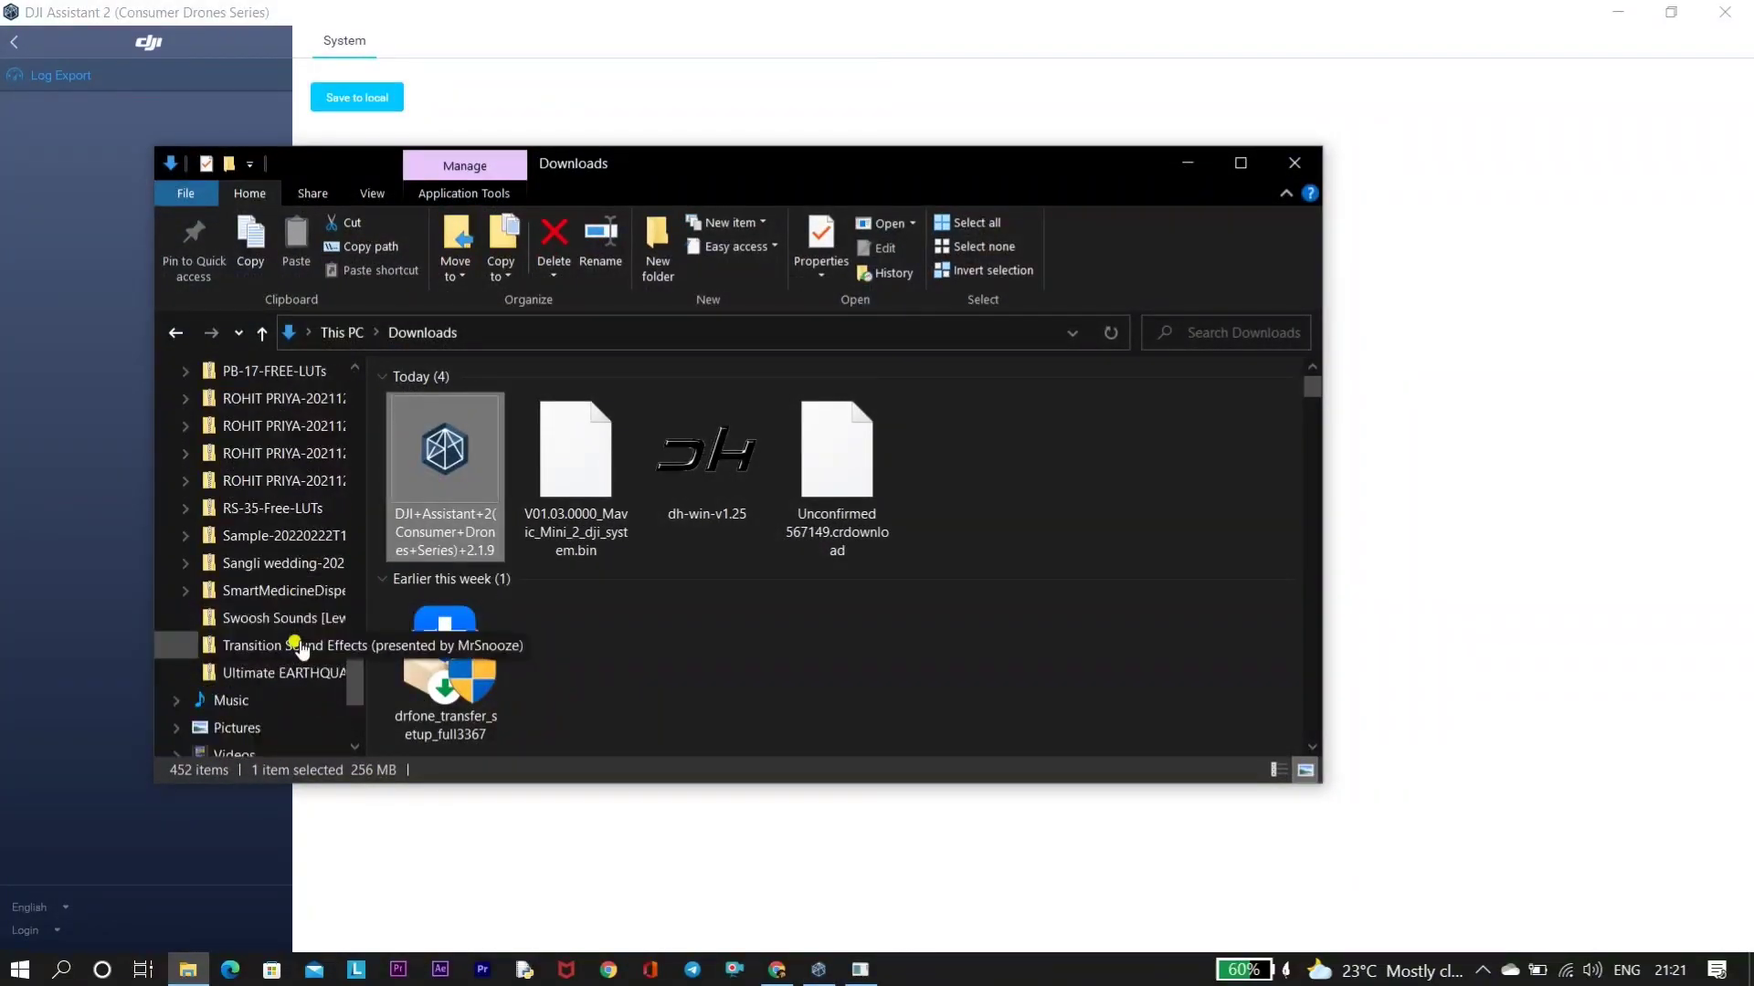
scroll(302, 650, down, 3)
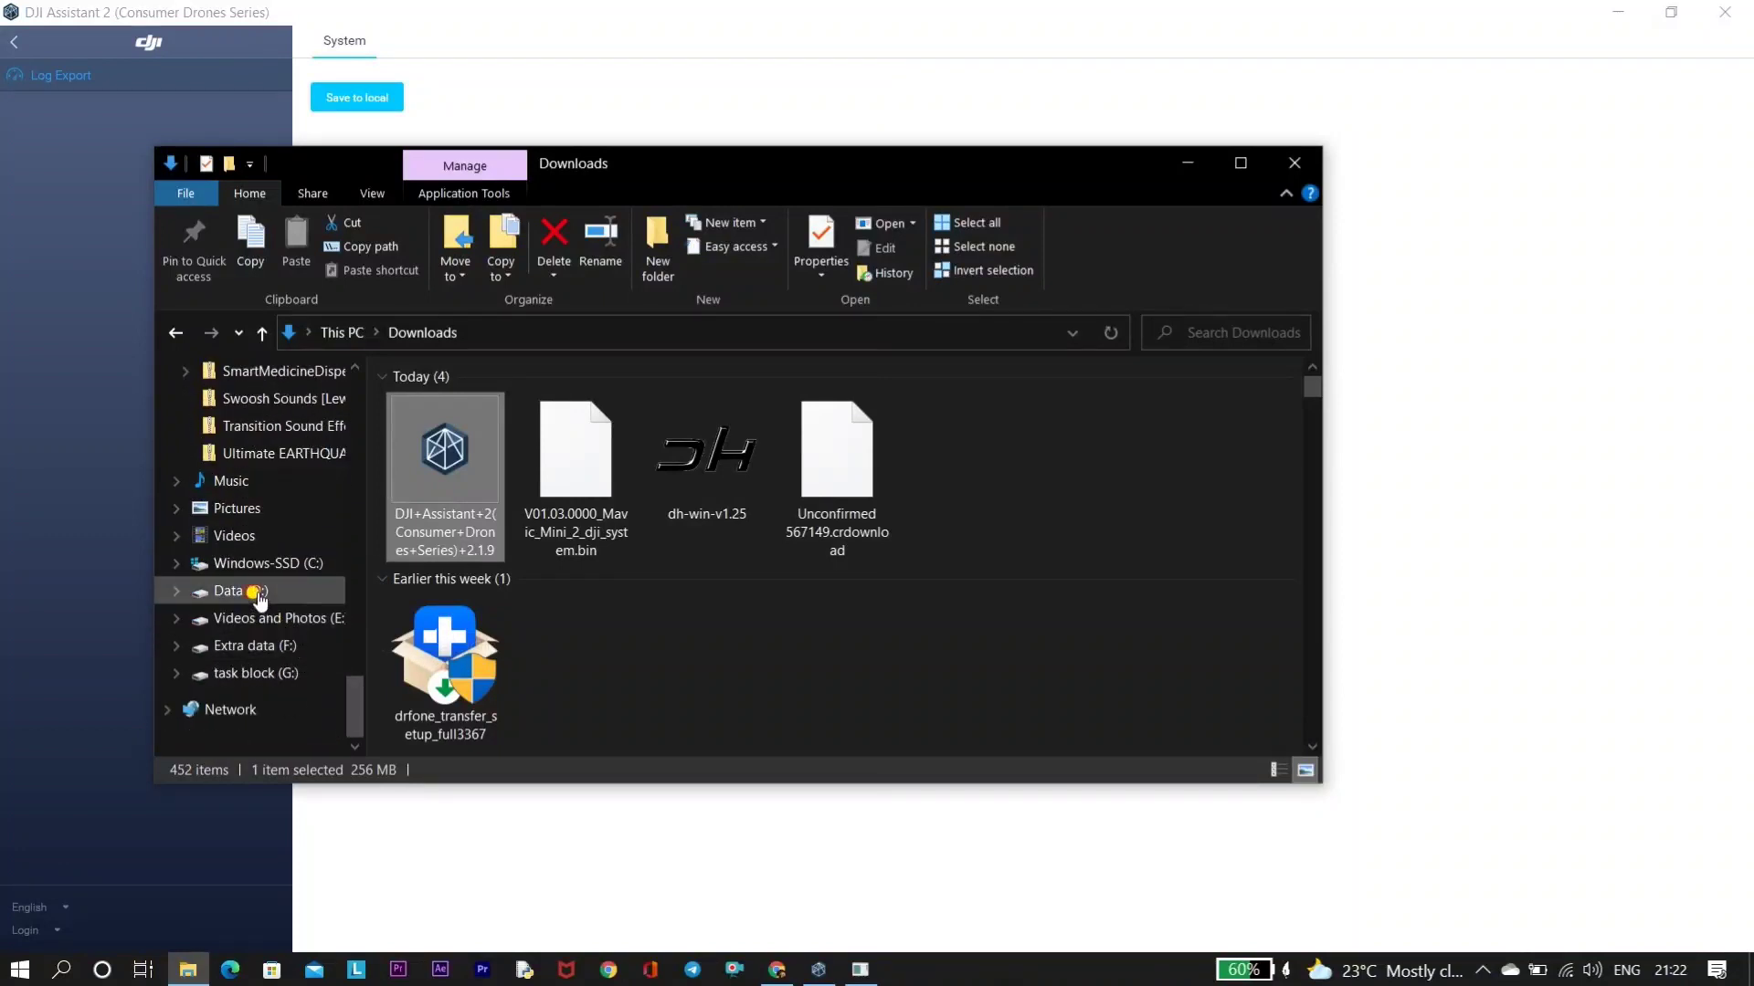
click(228, 591)
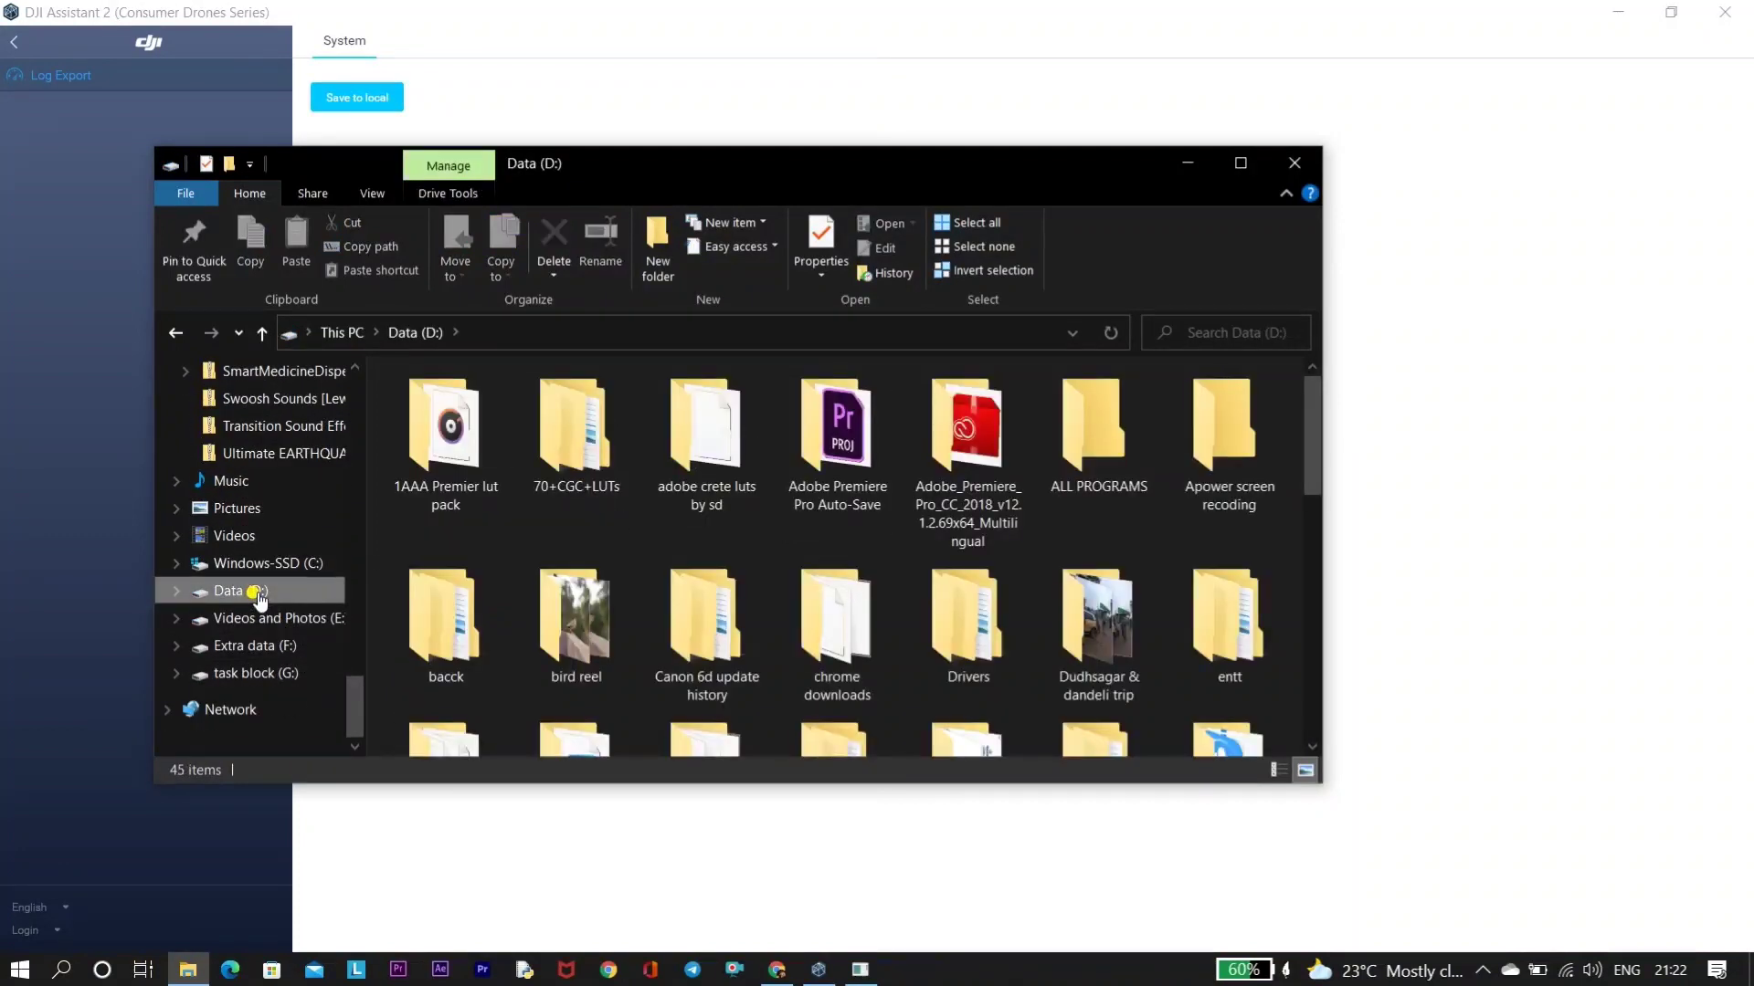
double_click(1096, 447)
click(1240, 163)
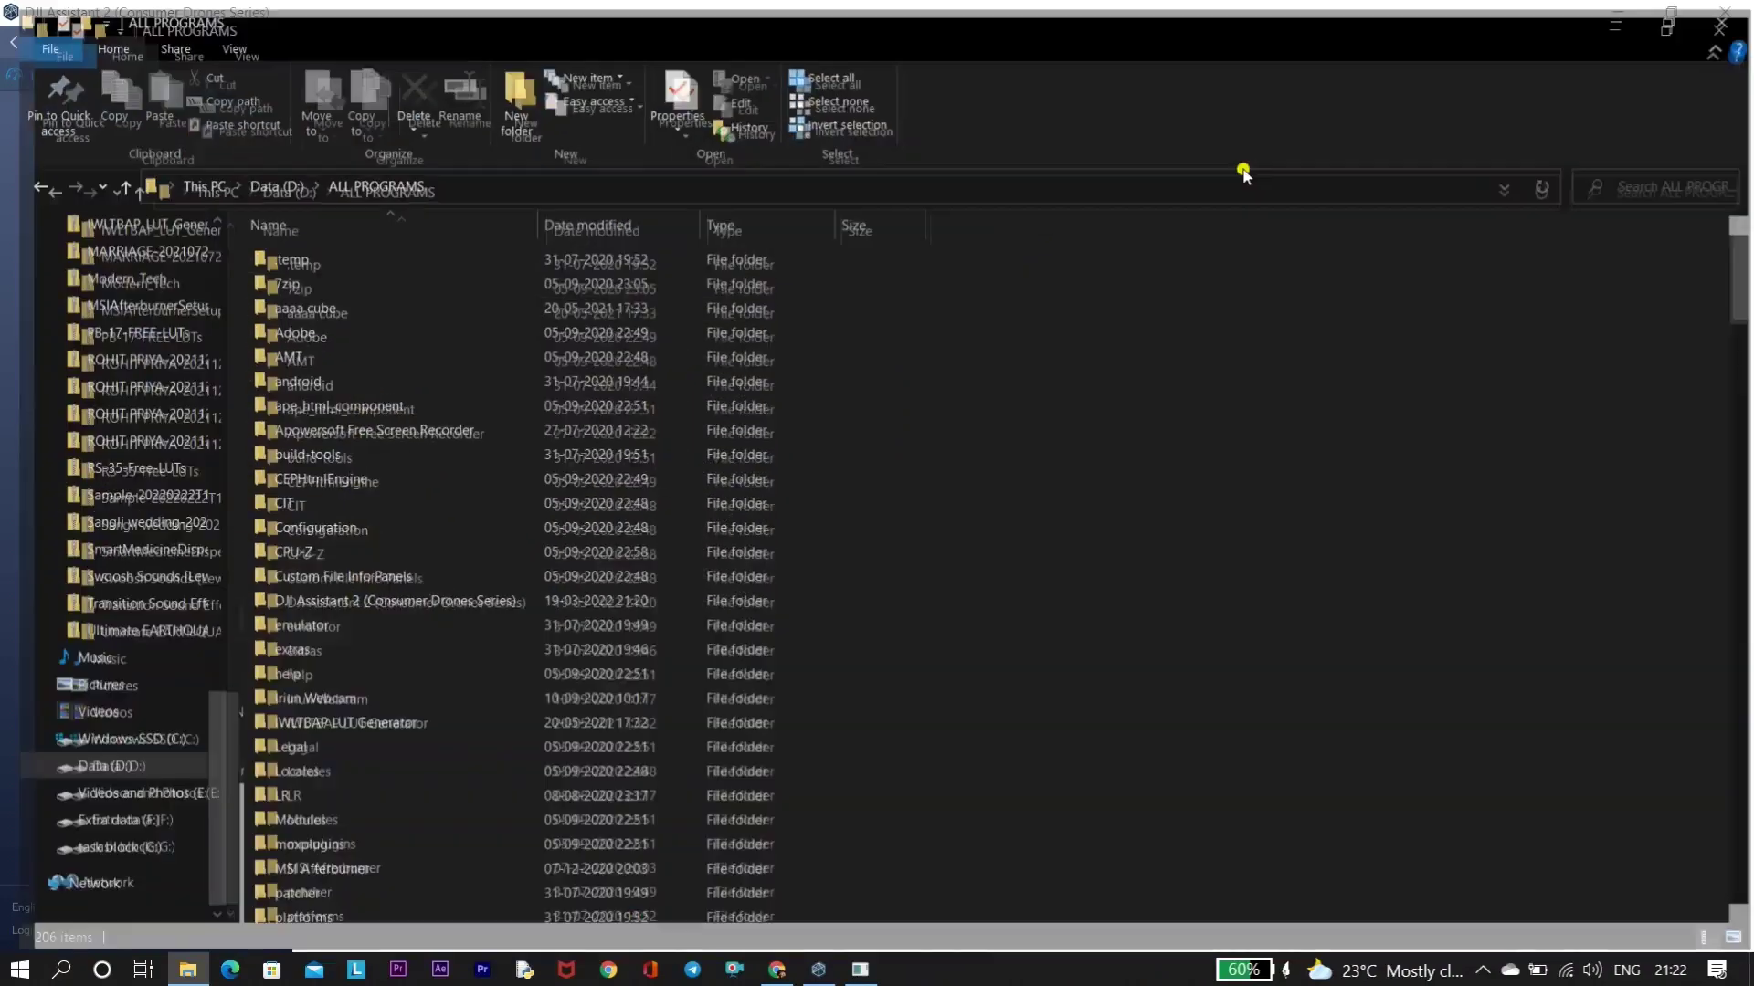
Open the DJIEngine folder inside the DJI Assistant 2 (Consumer Drones Series) installation folder
scroll(628, 808, down, 2)
scroll(628, 809, up, 2)
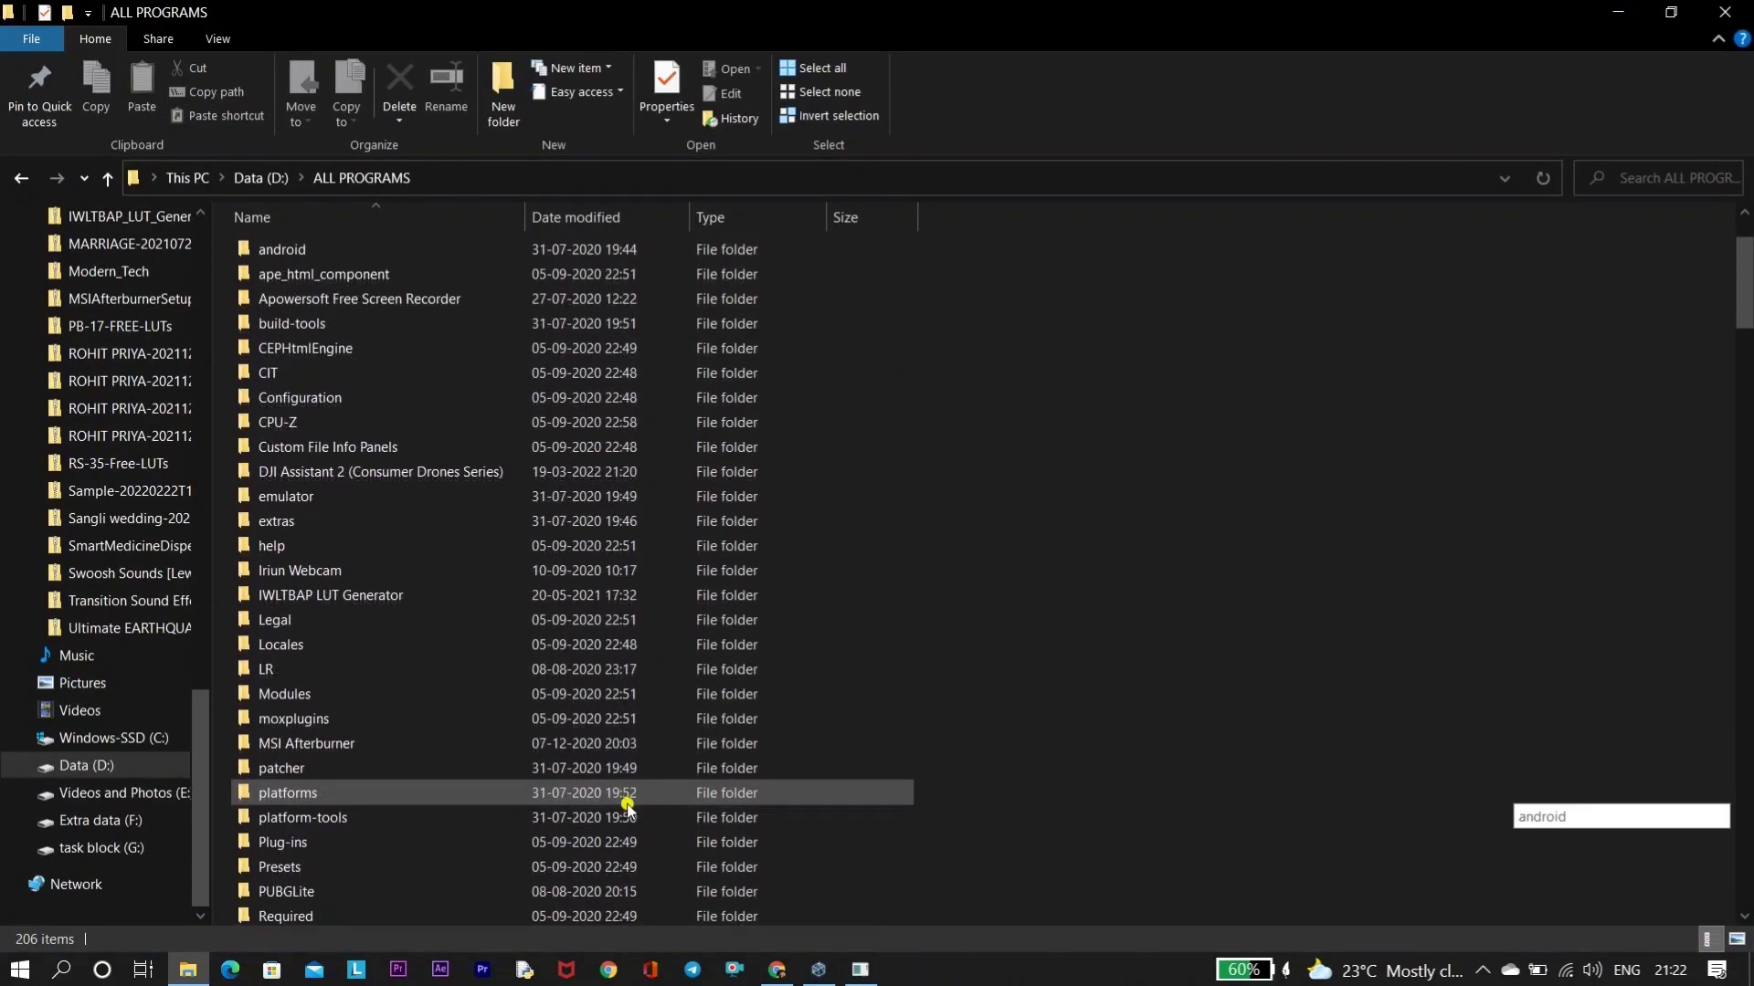
scroll(627, 809, up, 1)
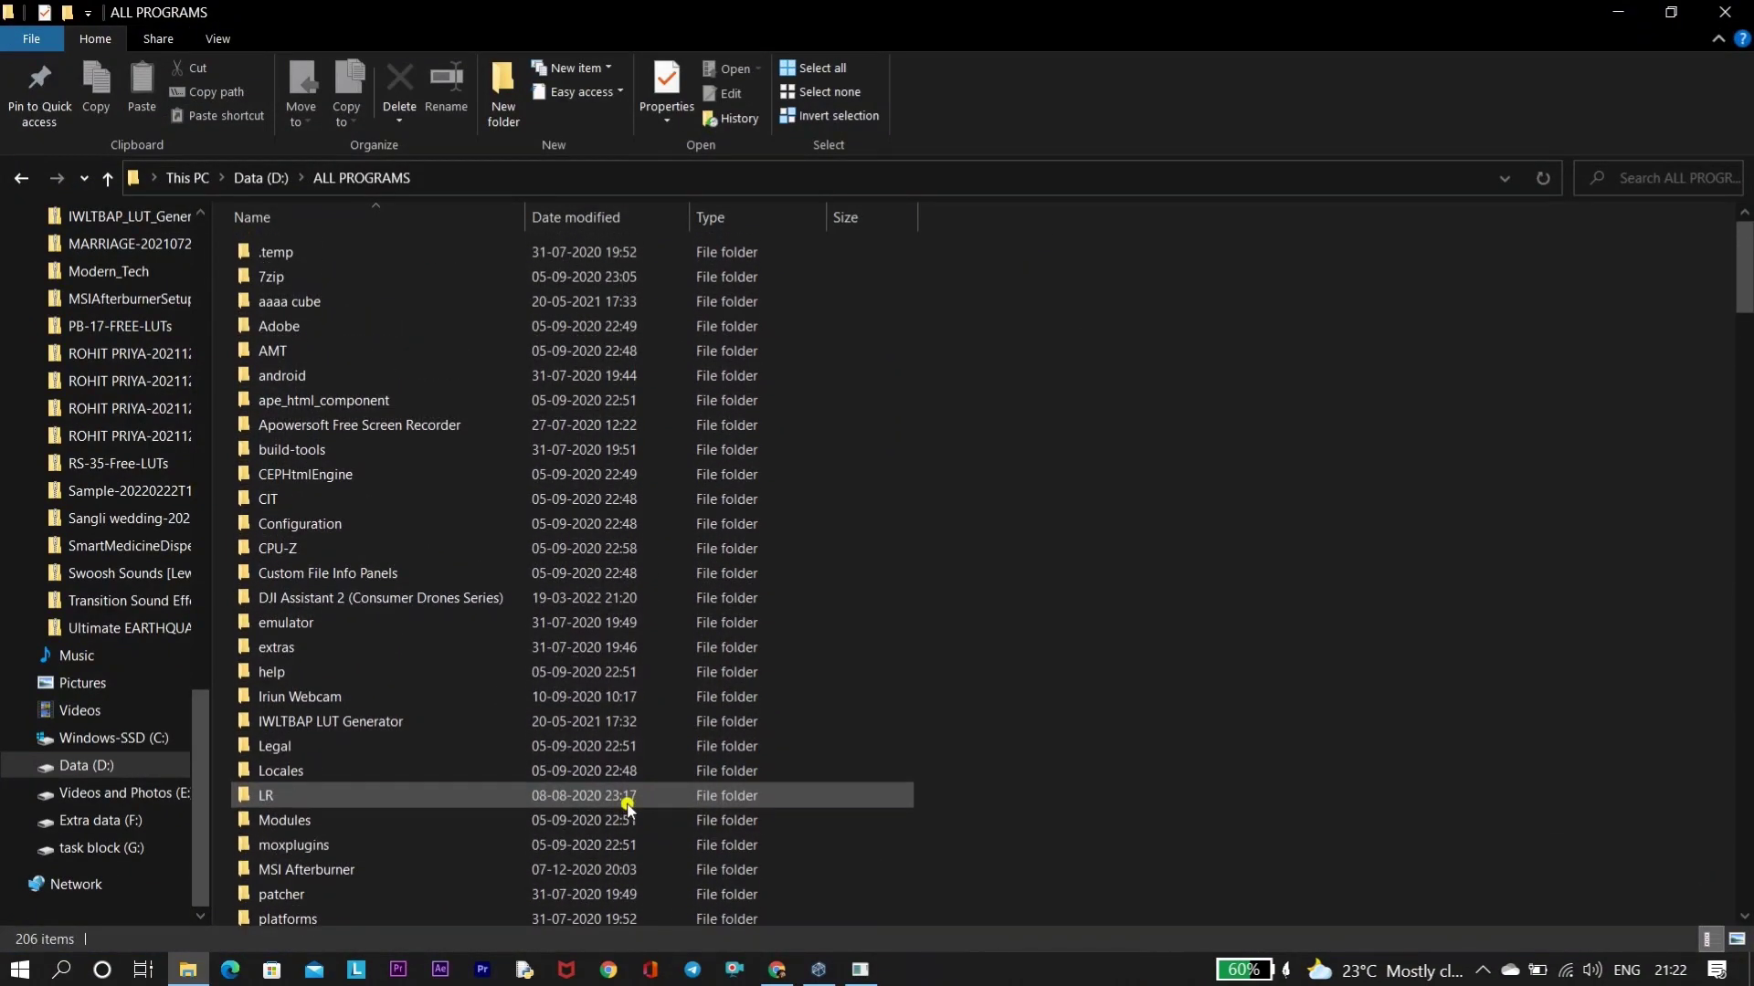
scroll(627, 809, down, 2)
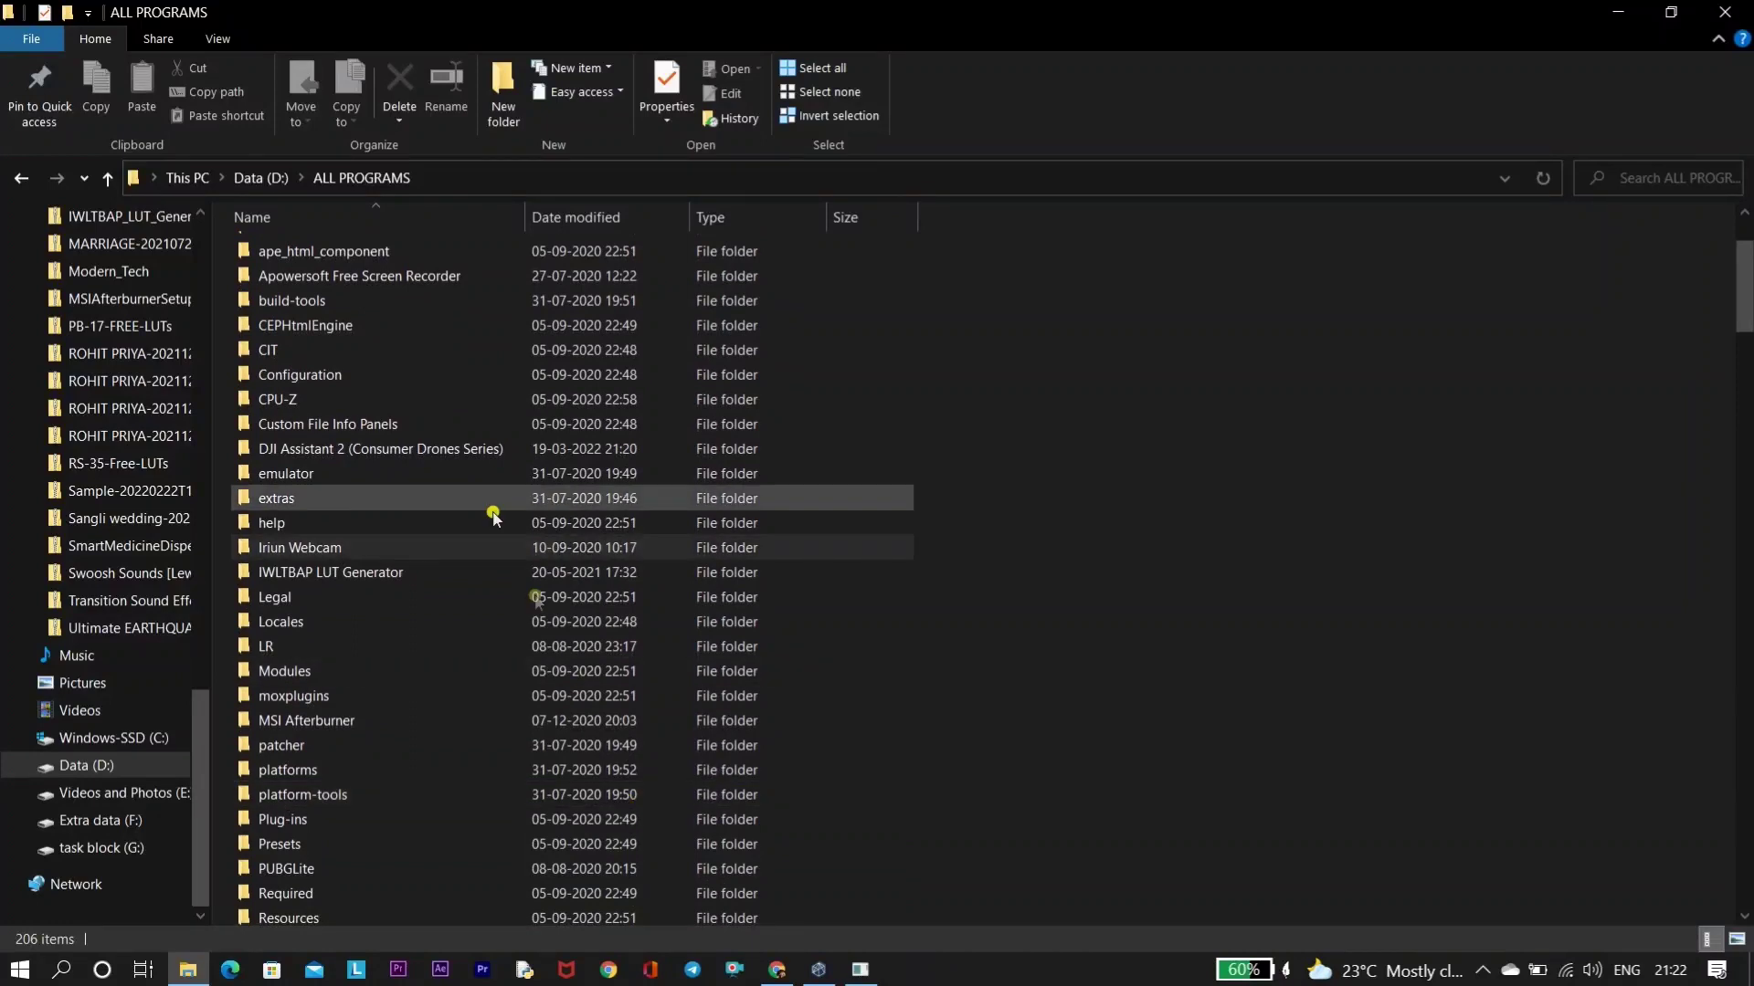
double_click(426, 451)
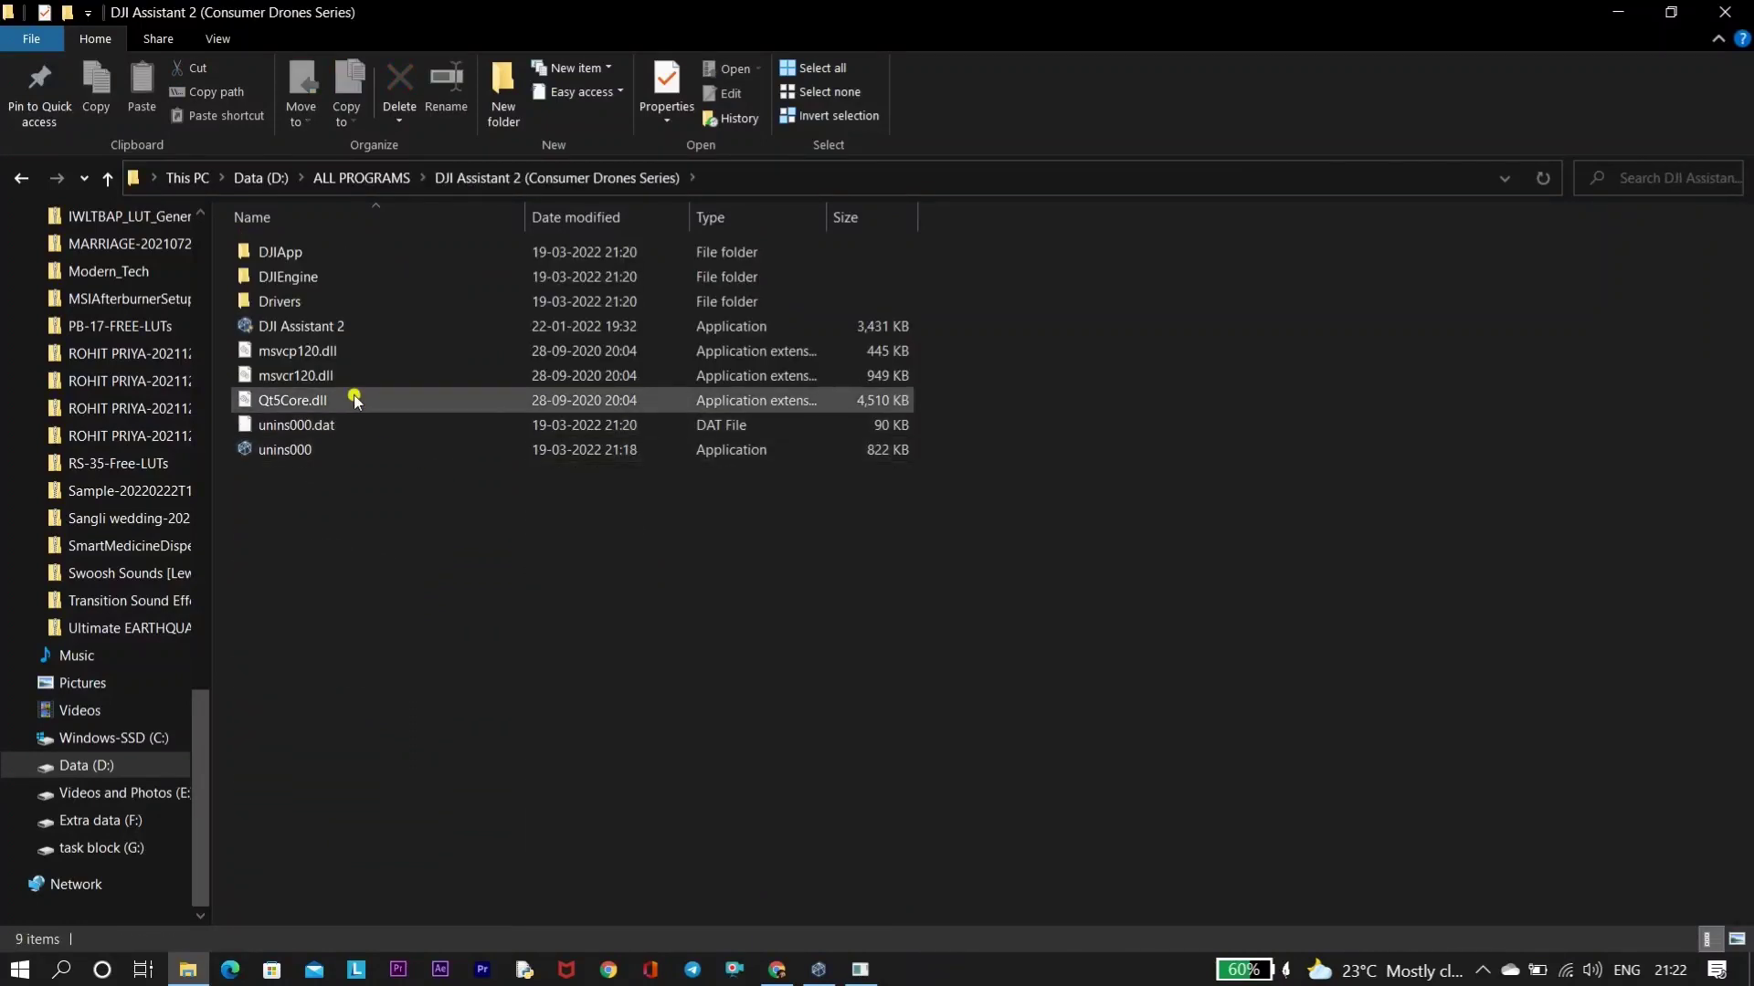
double_click(319, 279)
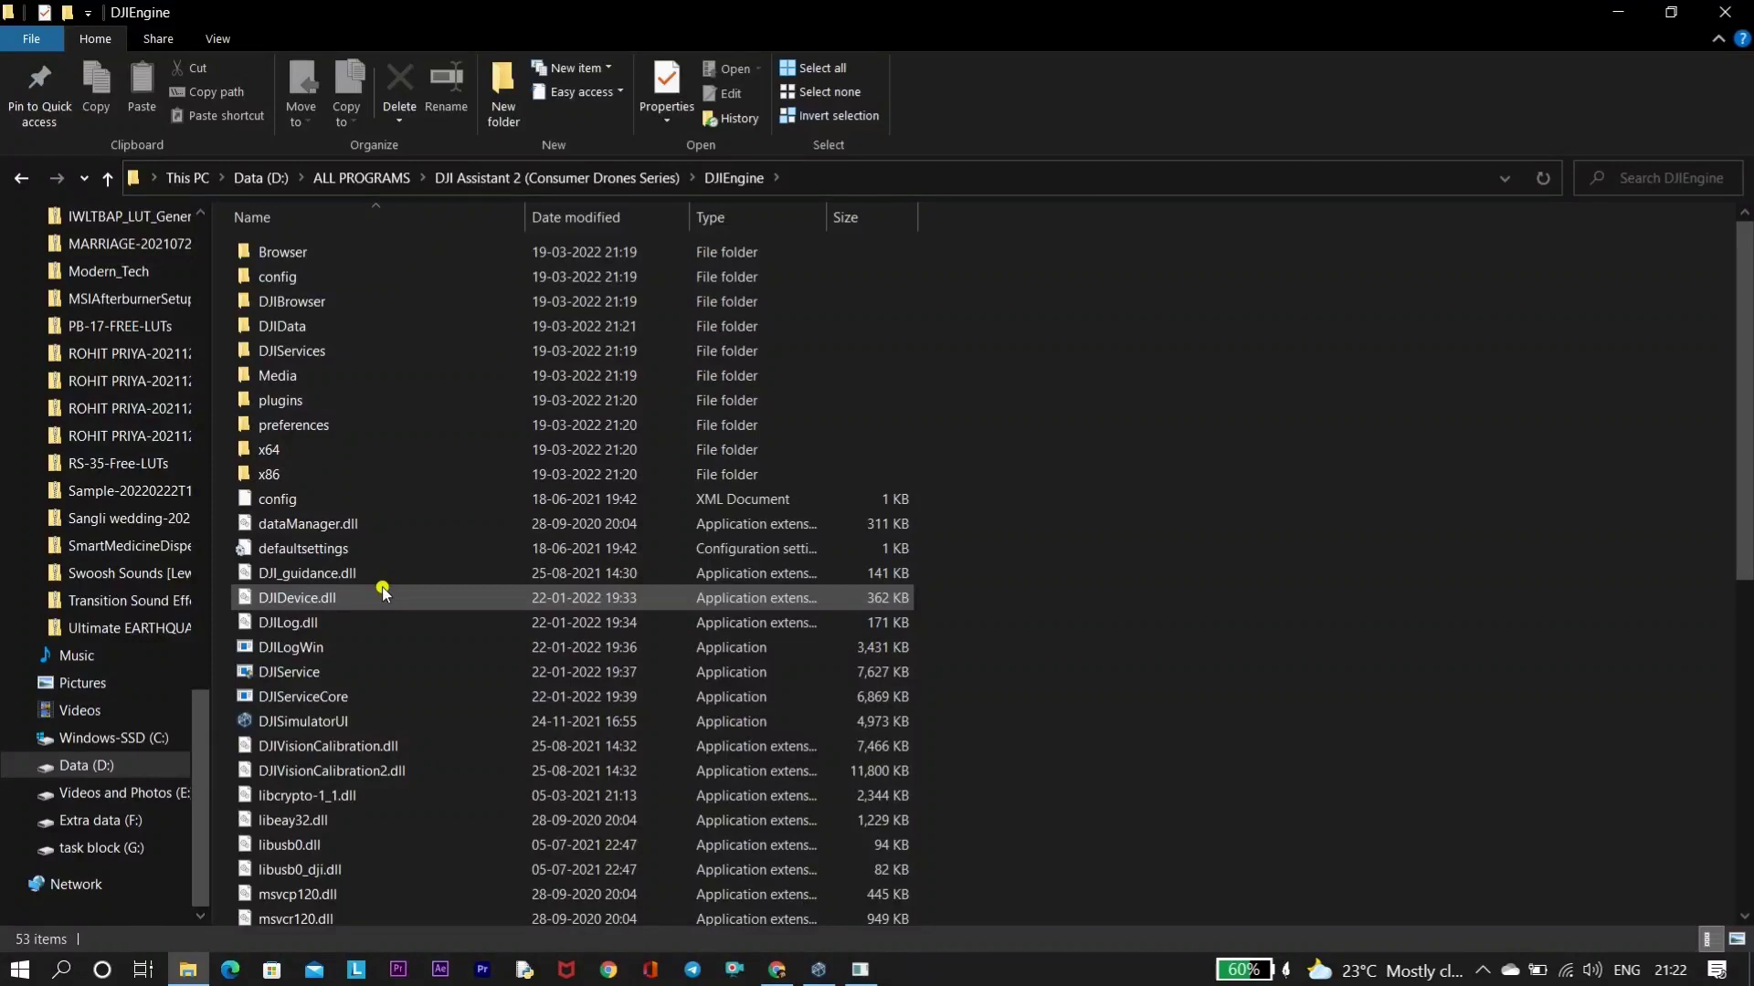
Allow Full control of the defaultsettings configuration file for the Everyone group in its security permissions
click(294, 550)
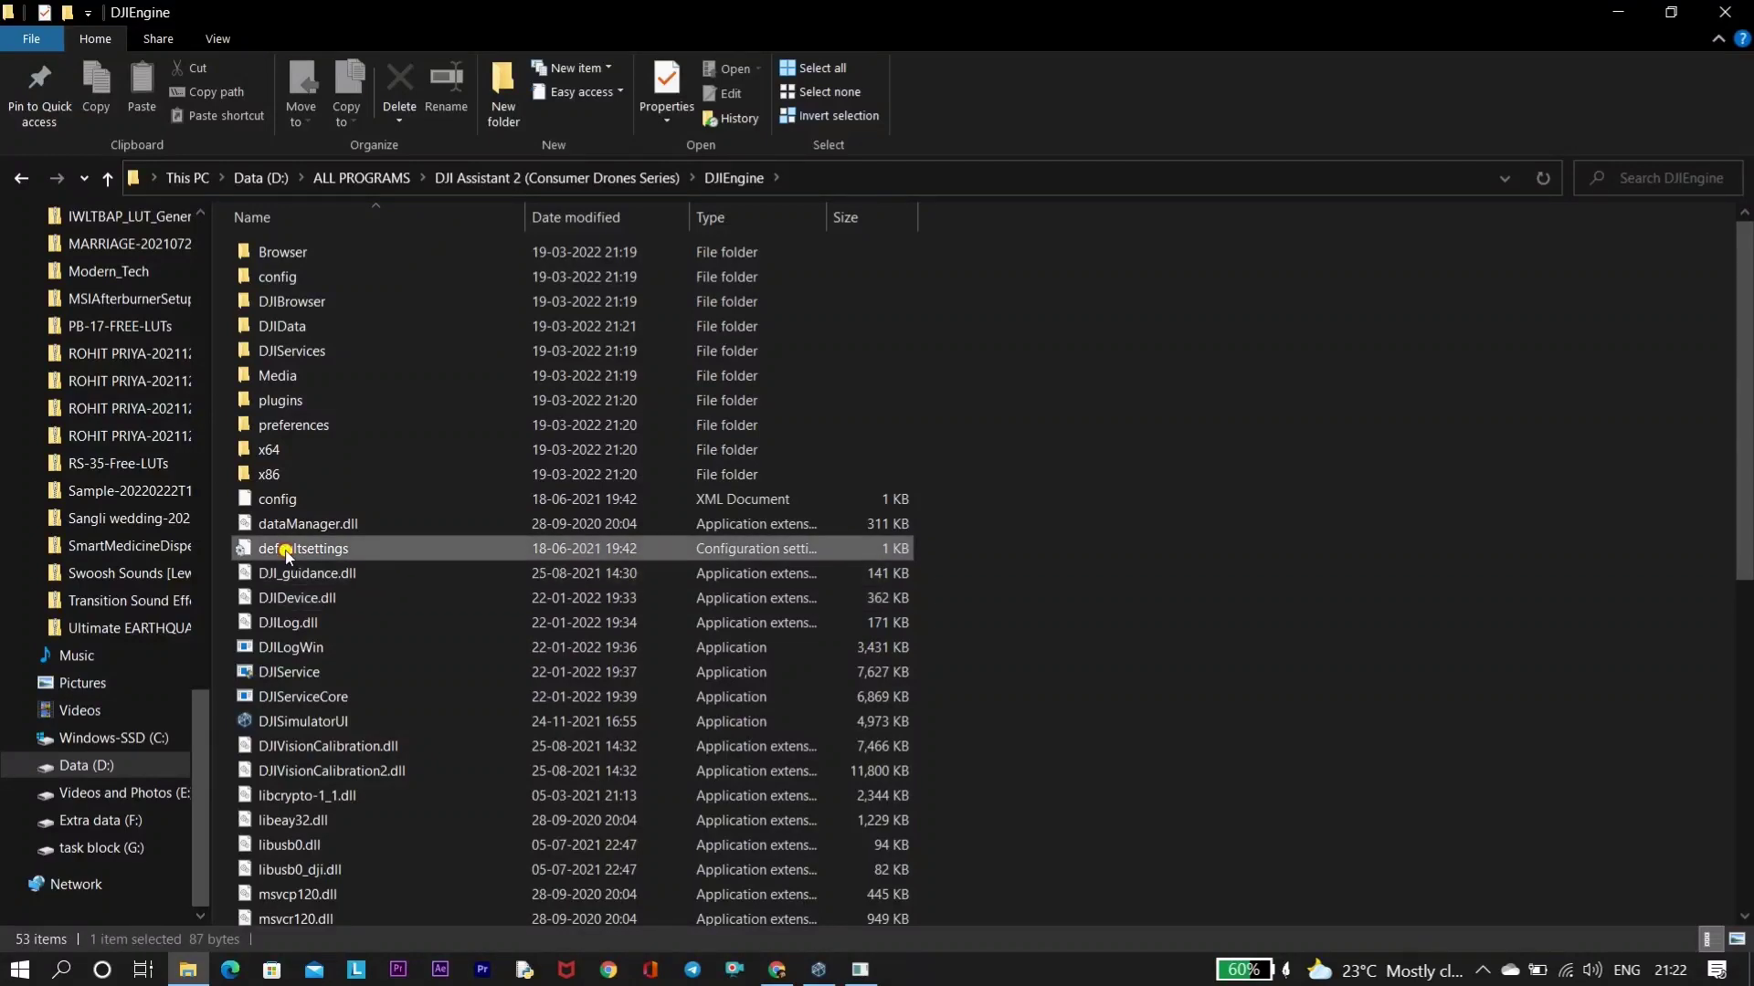
right_click(287, 550)
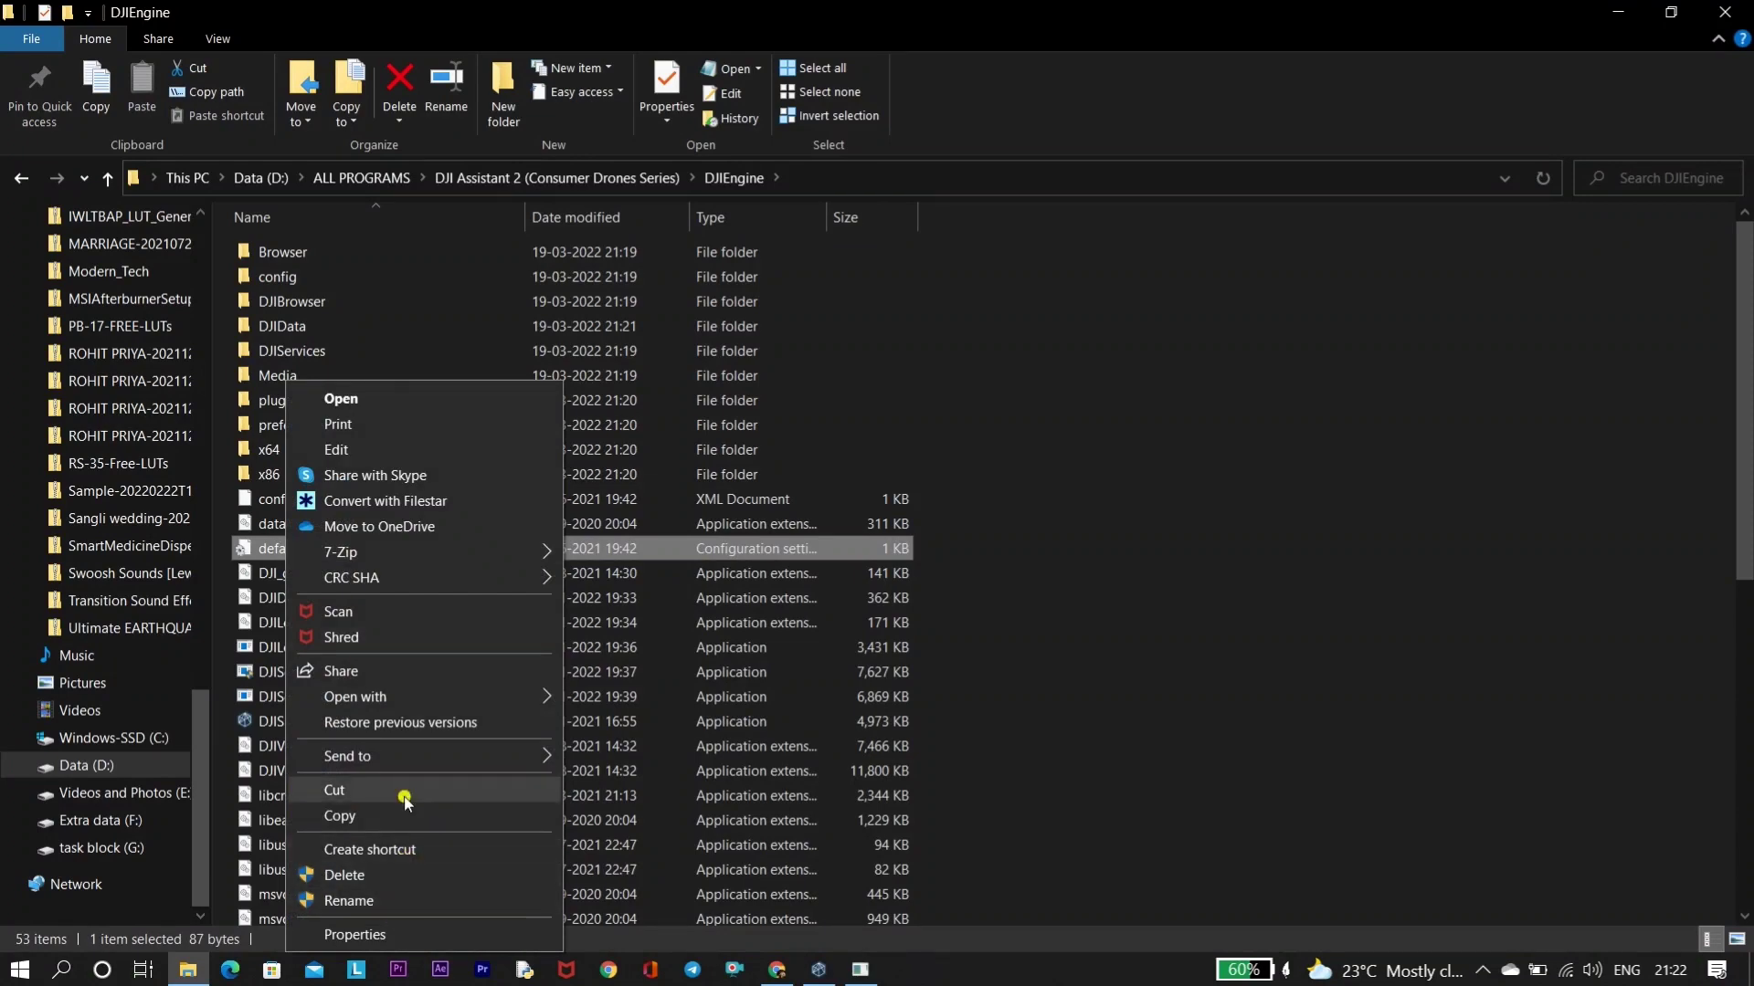
click(392, 933)
click(388, 429)
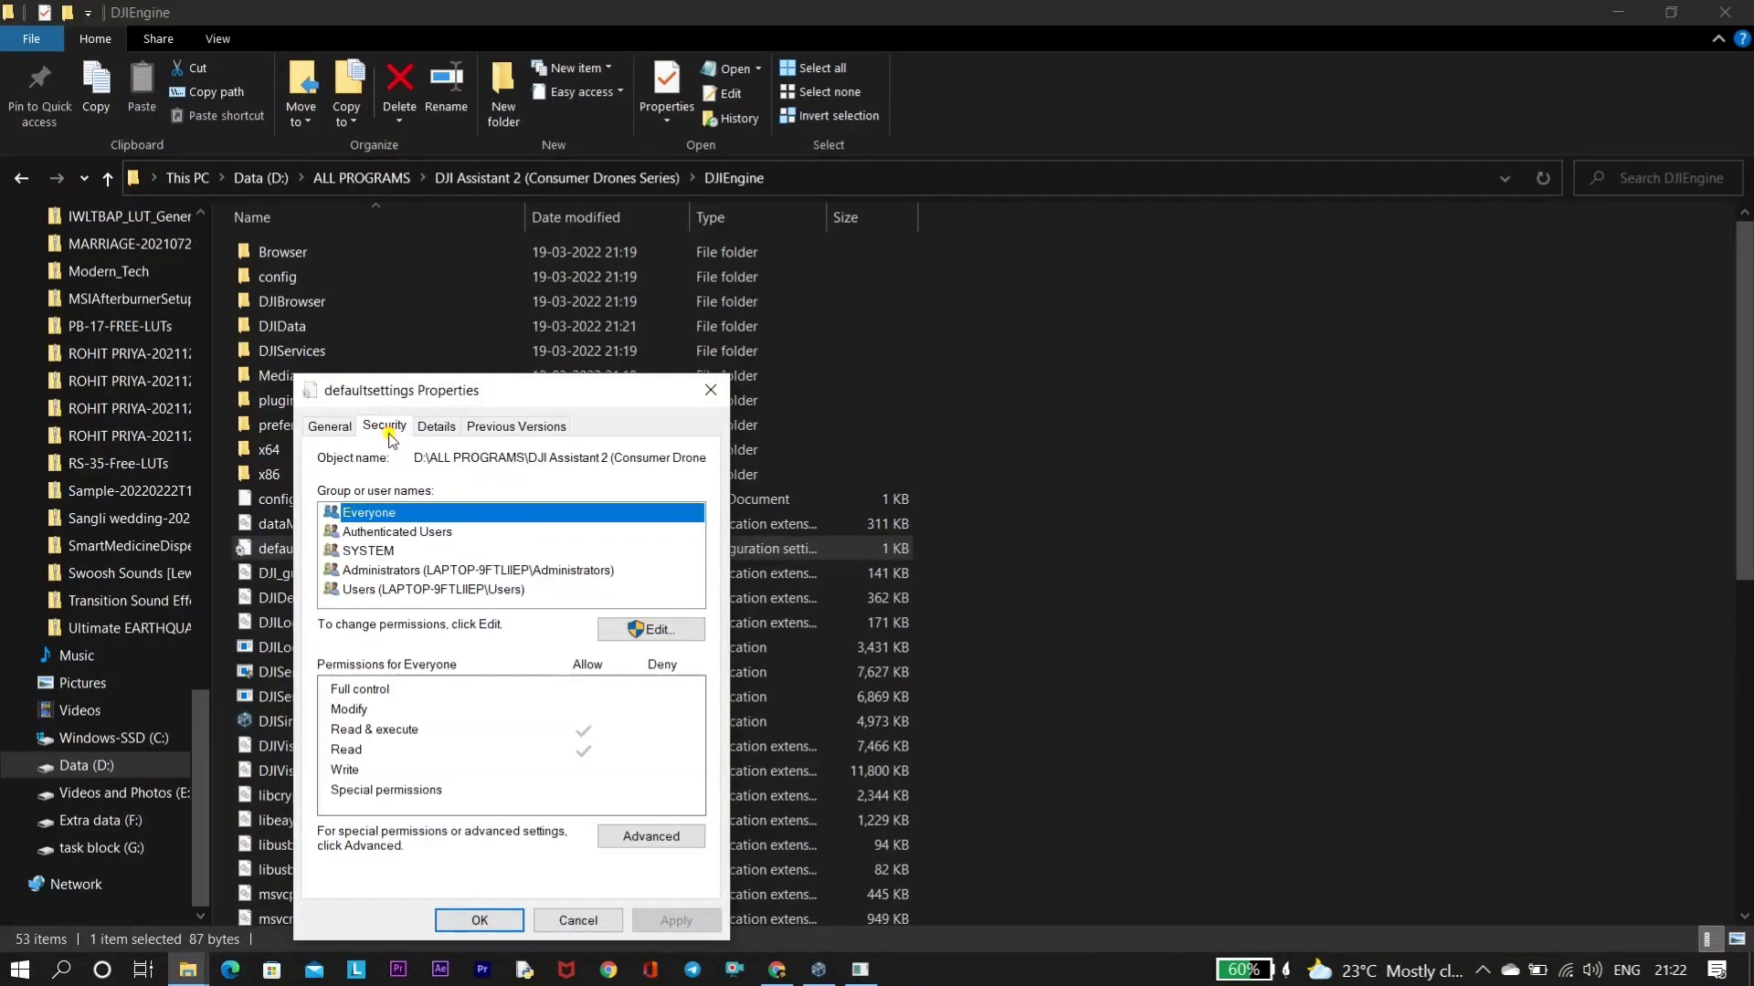
click(646, 629)
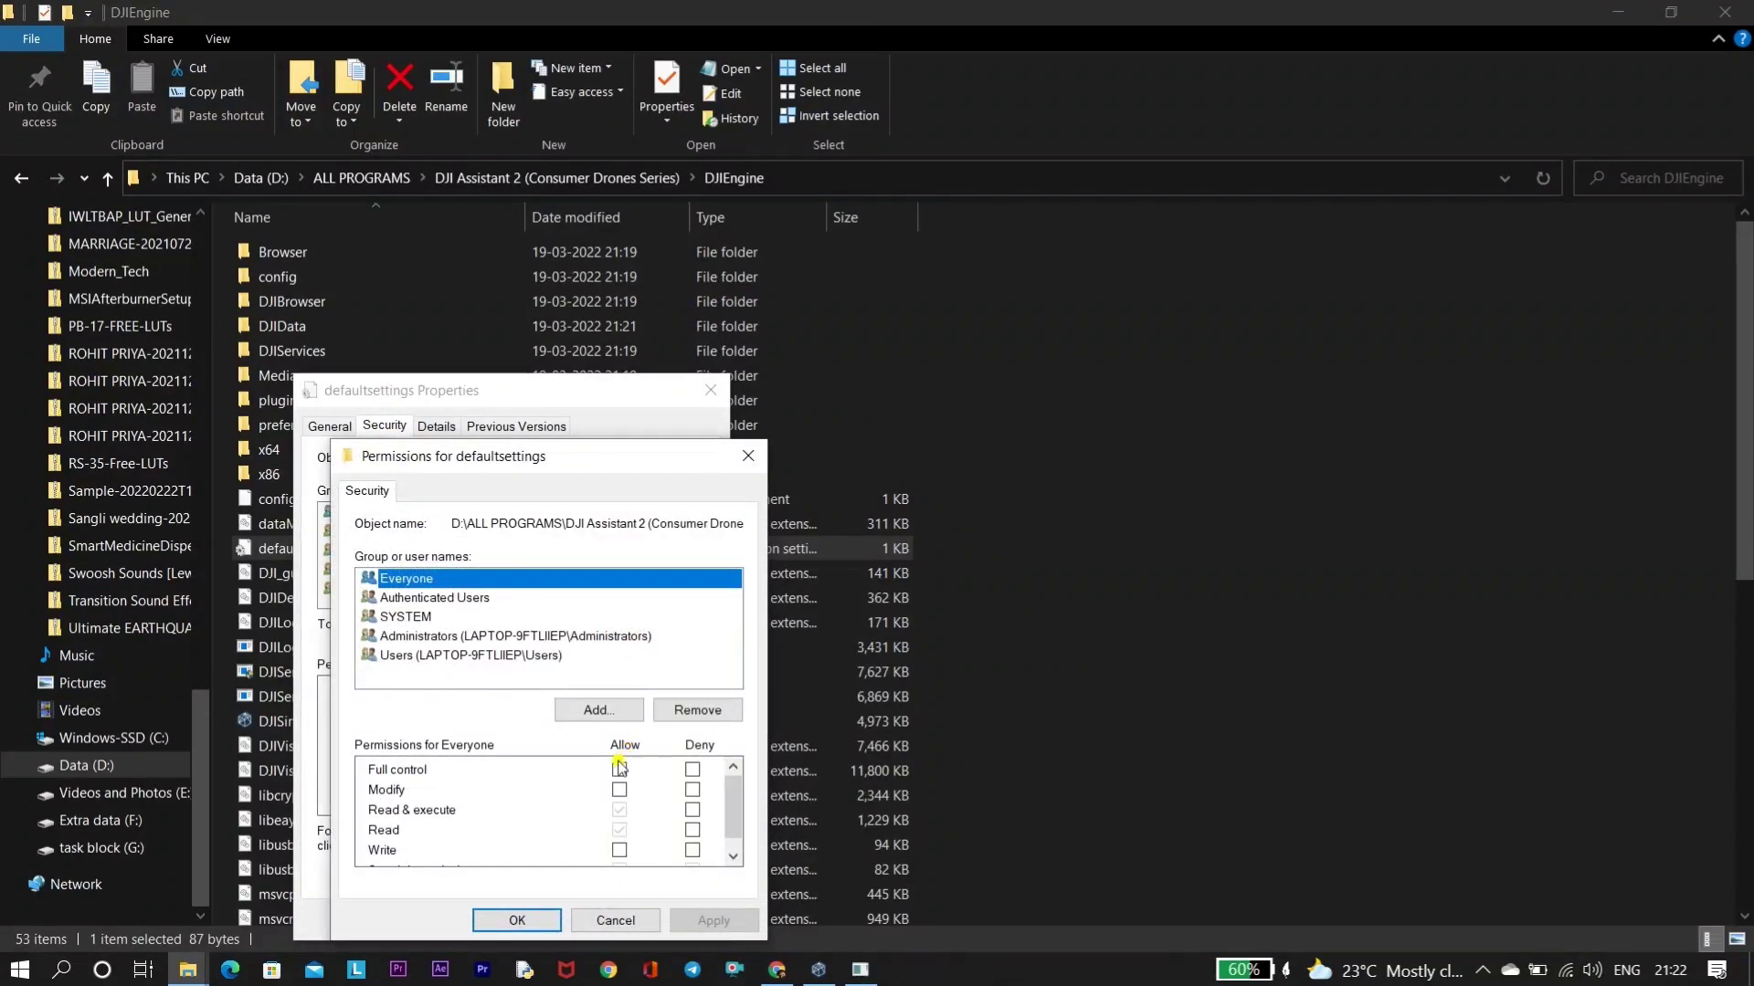
click(620, 769)
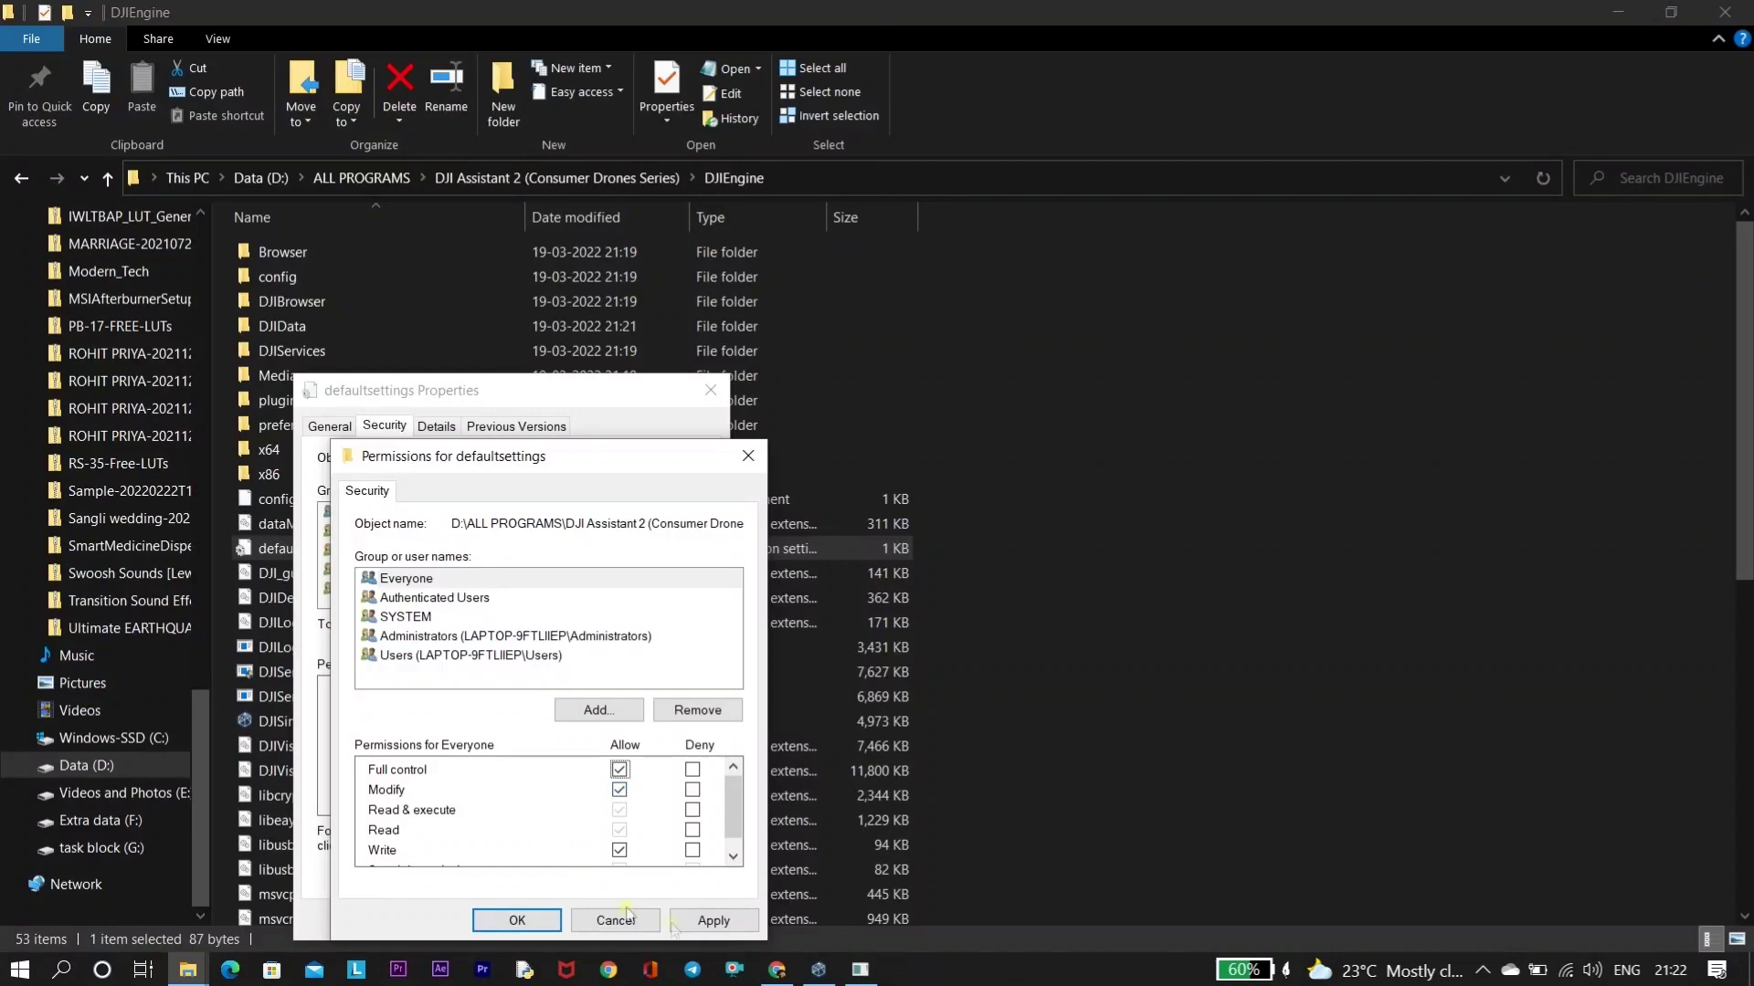
click(539, 924)
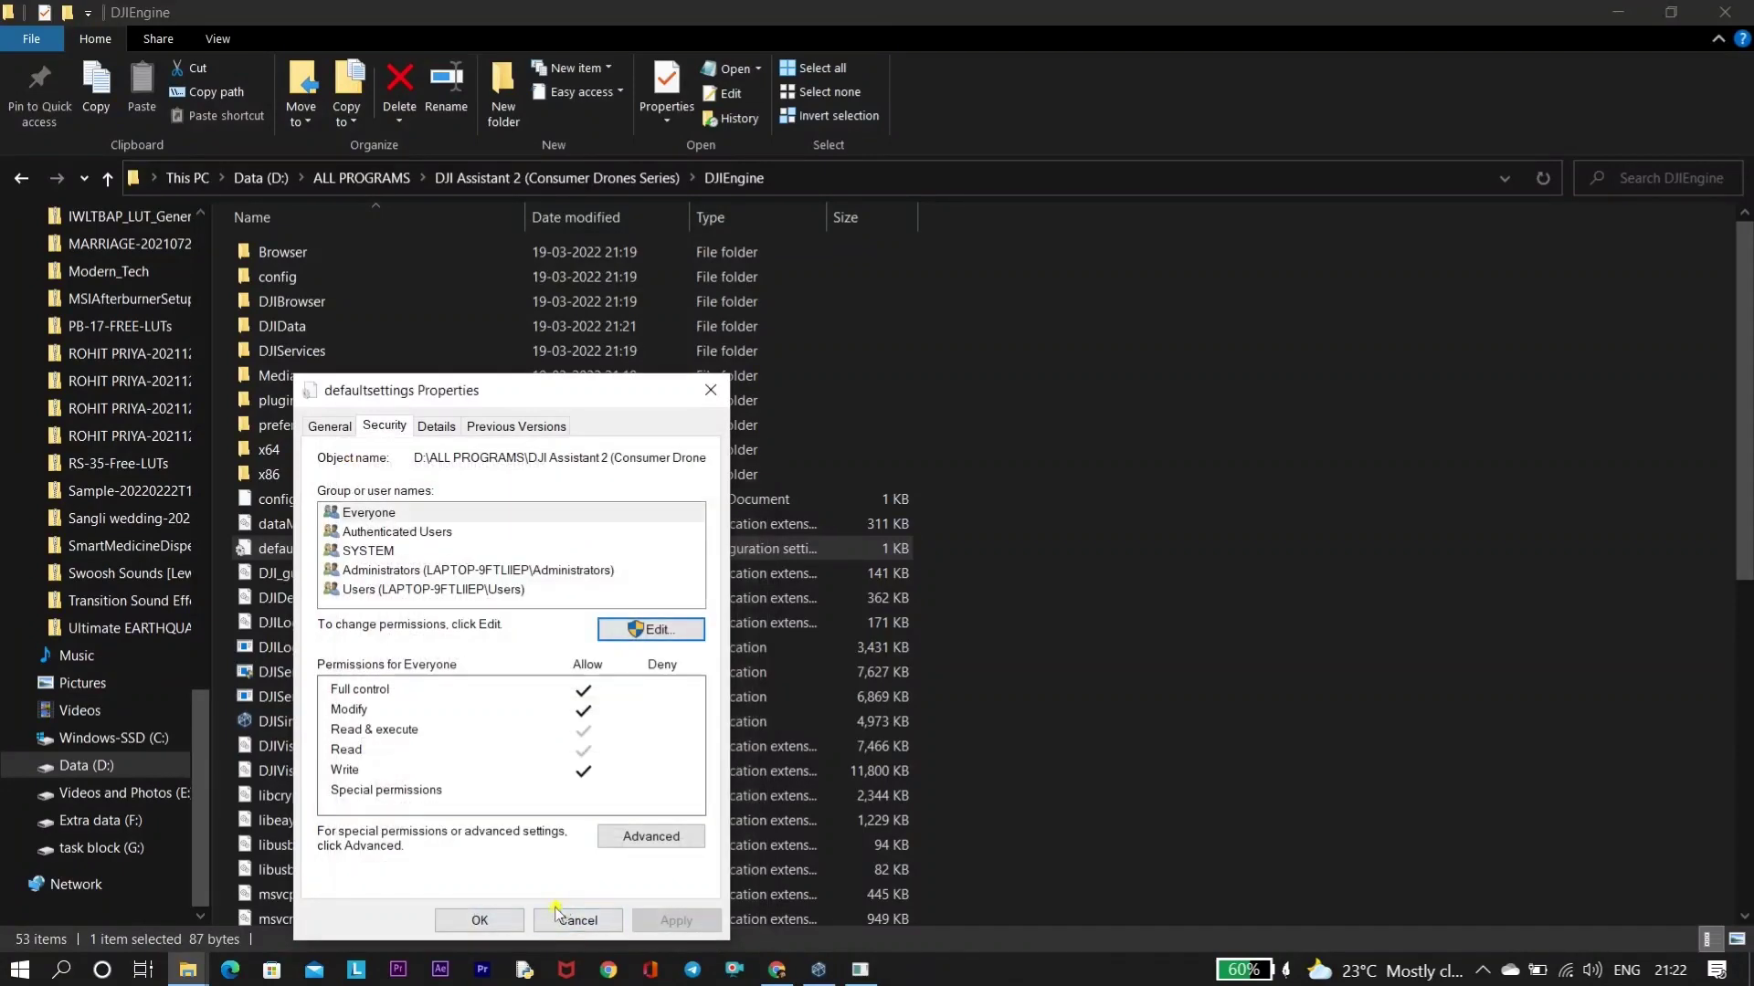
click(555, 919)
Open the defaultsettings configuration file in Notepad
click(314, 551)
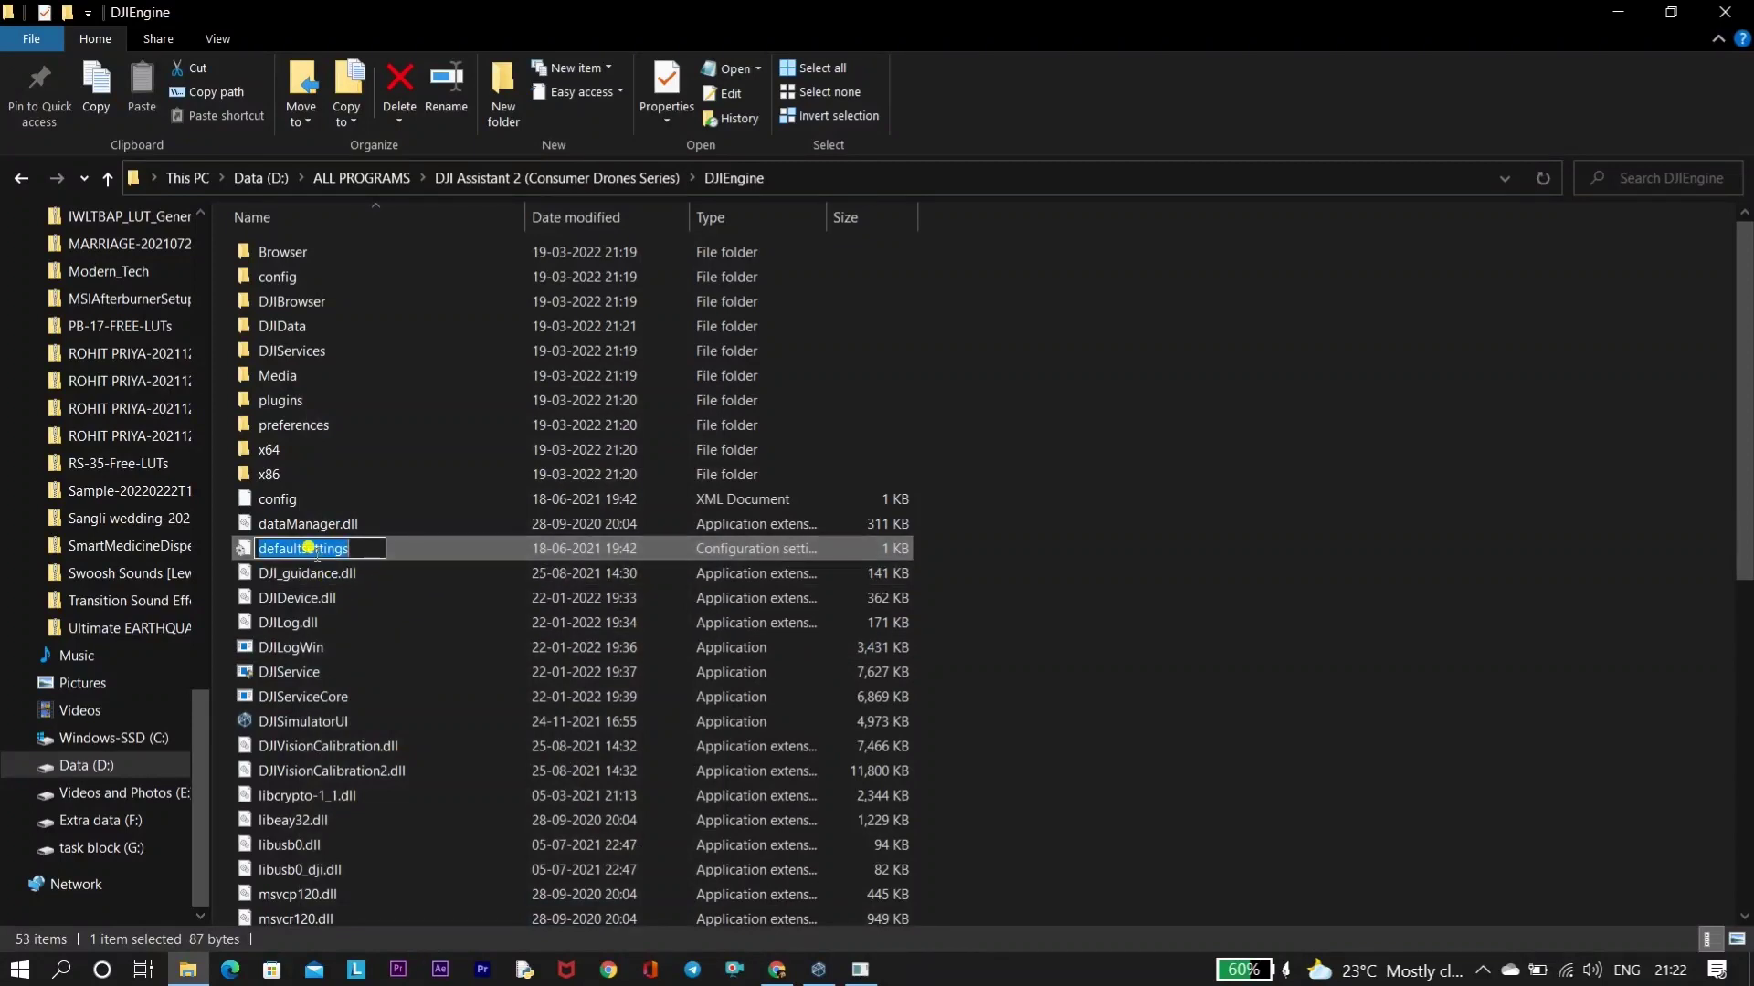
right_click(314, 551)
click(539, 548)
right_click(538, 548)
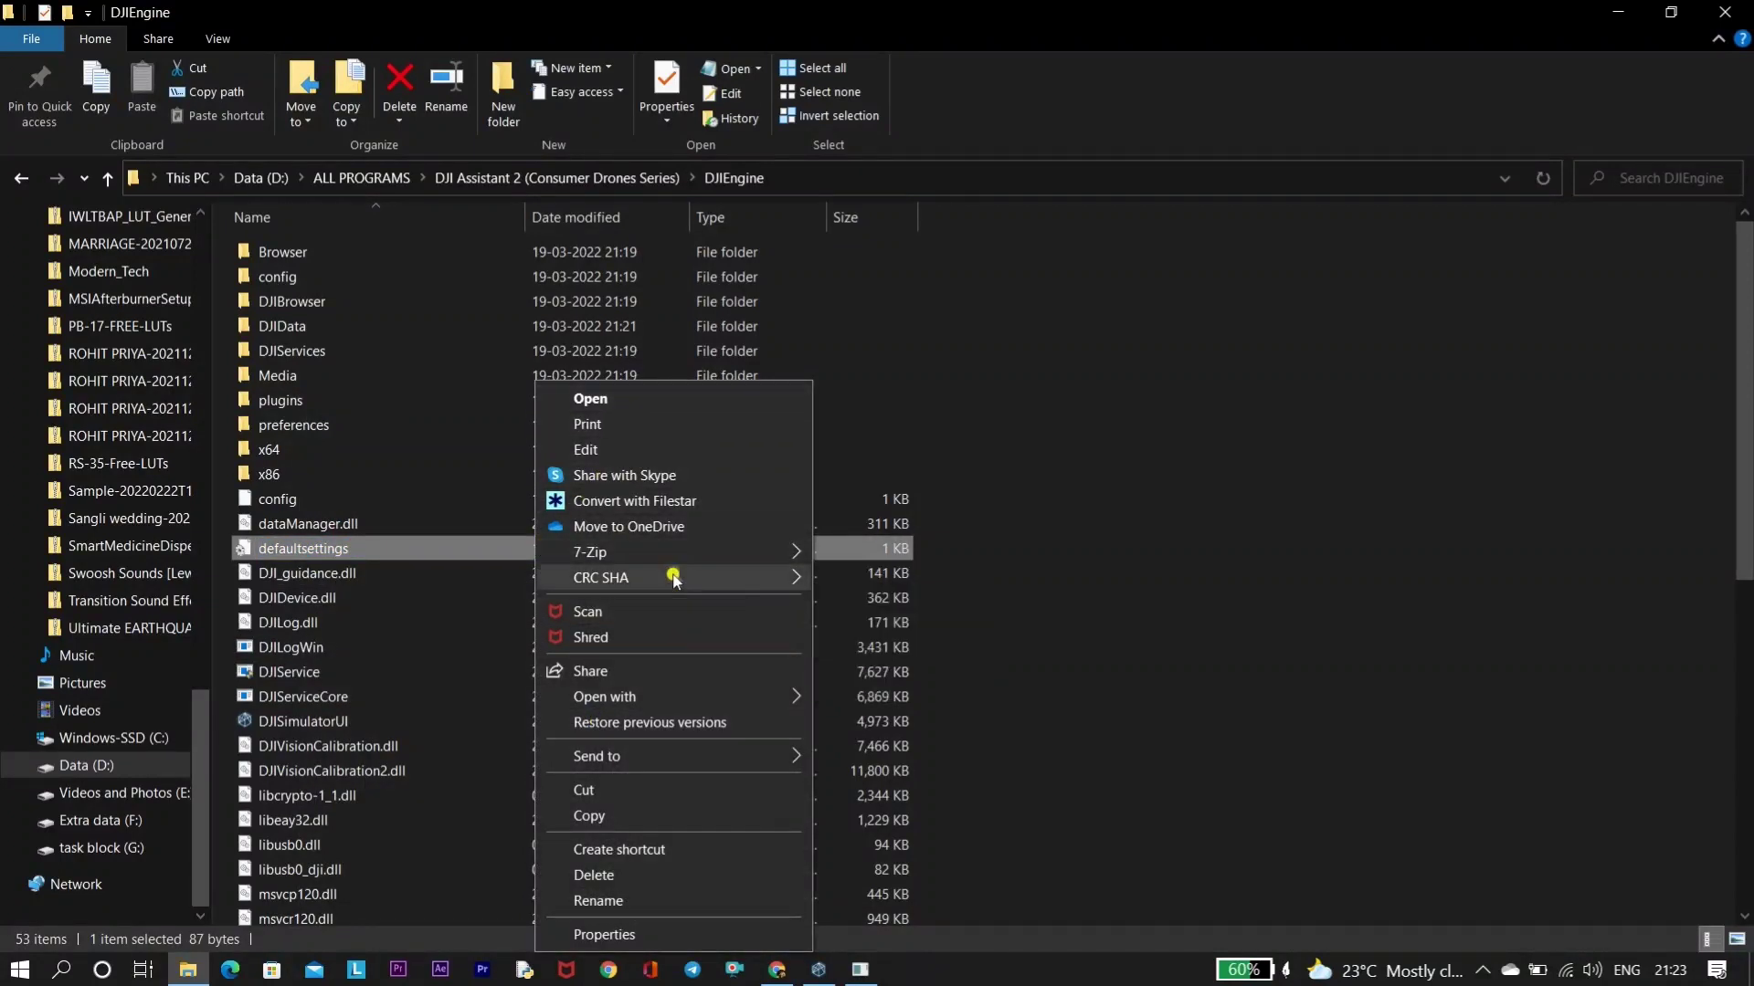
click(693, 414)
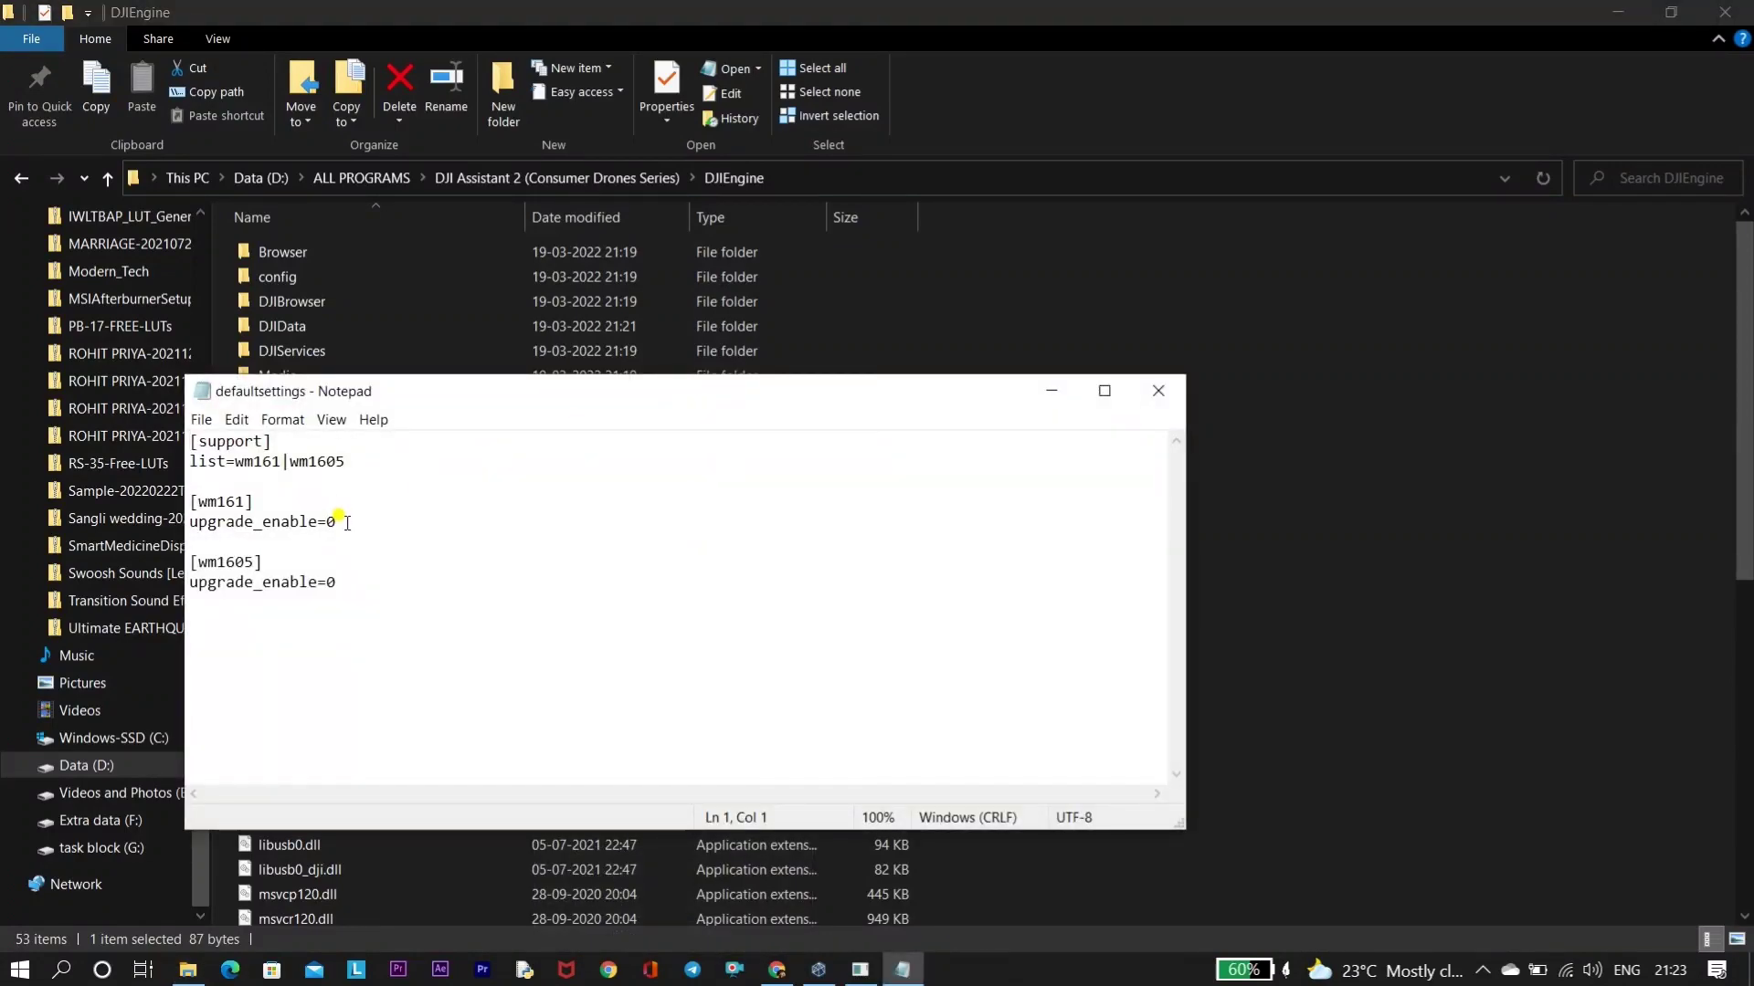
Set upgrade_enable to 1 for both wm161 and wm1605, save the defaultsettings file and close it
key(BackSpace)
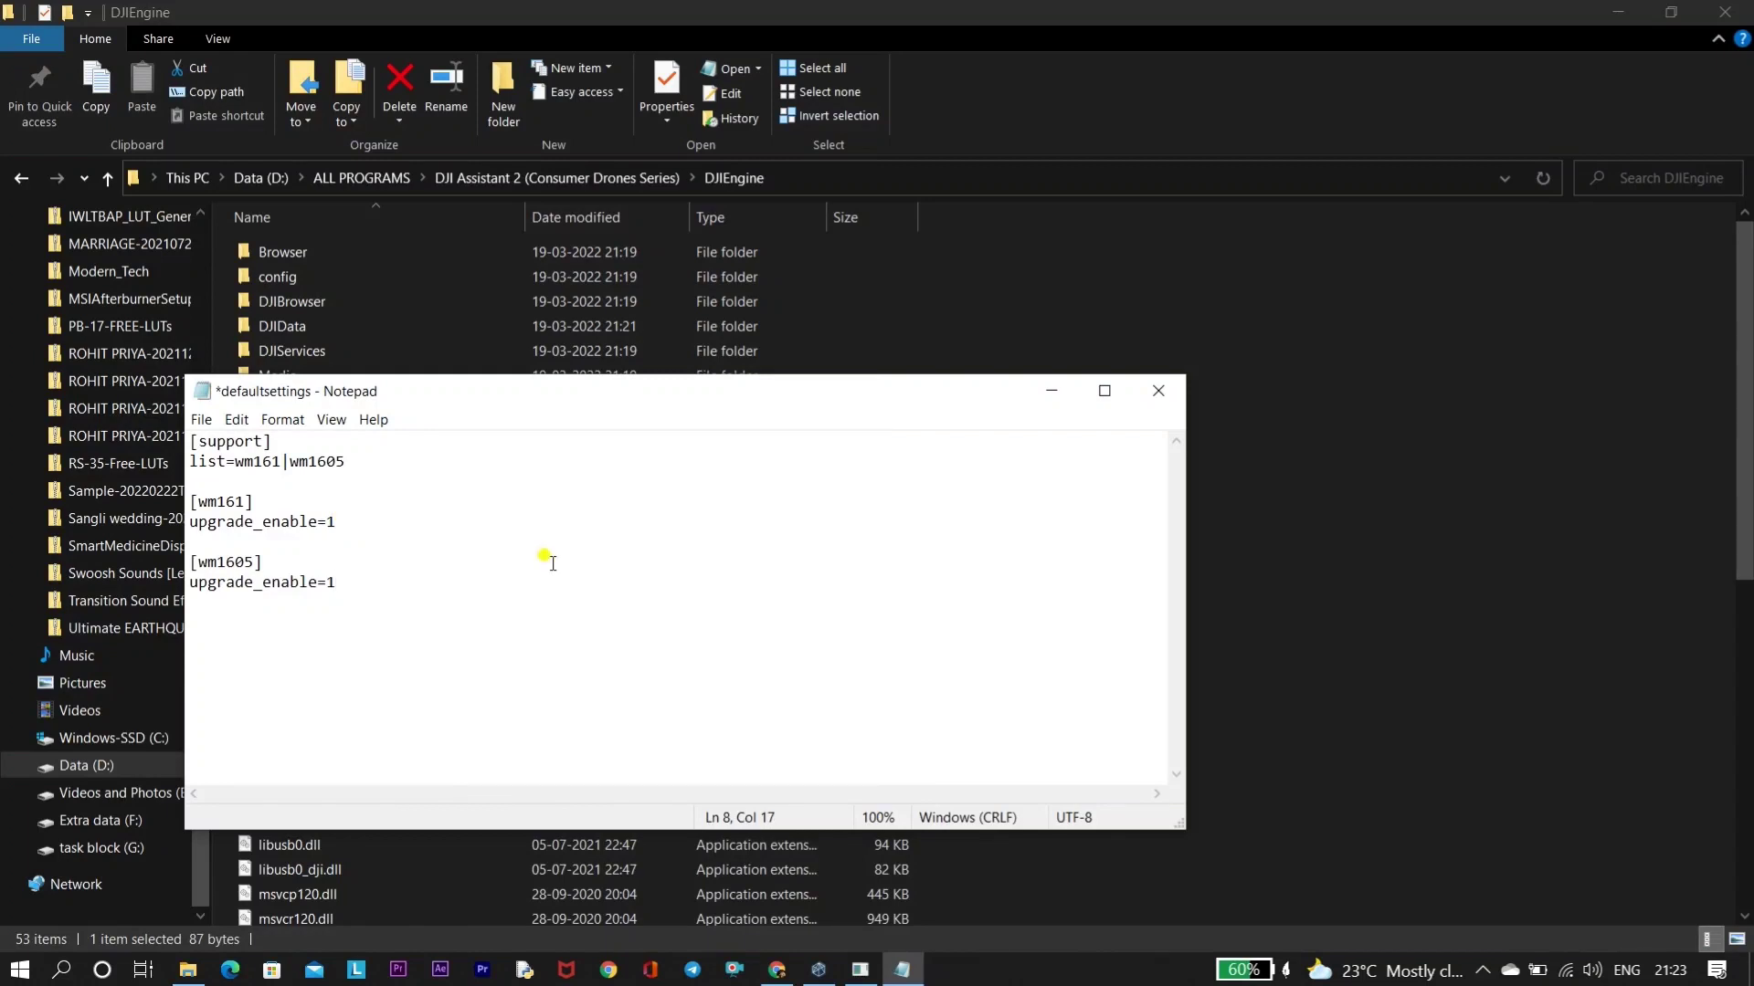
key(ctrl+s)
click(201, 419)
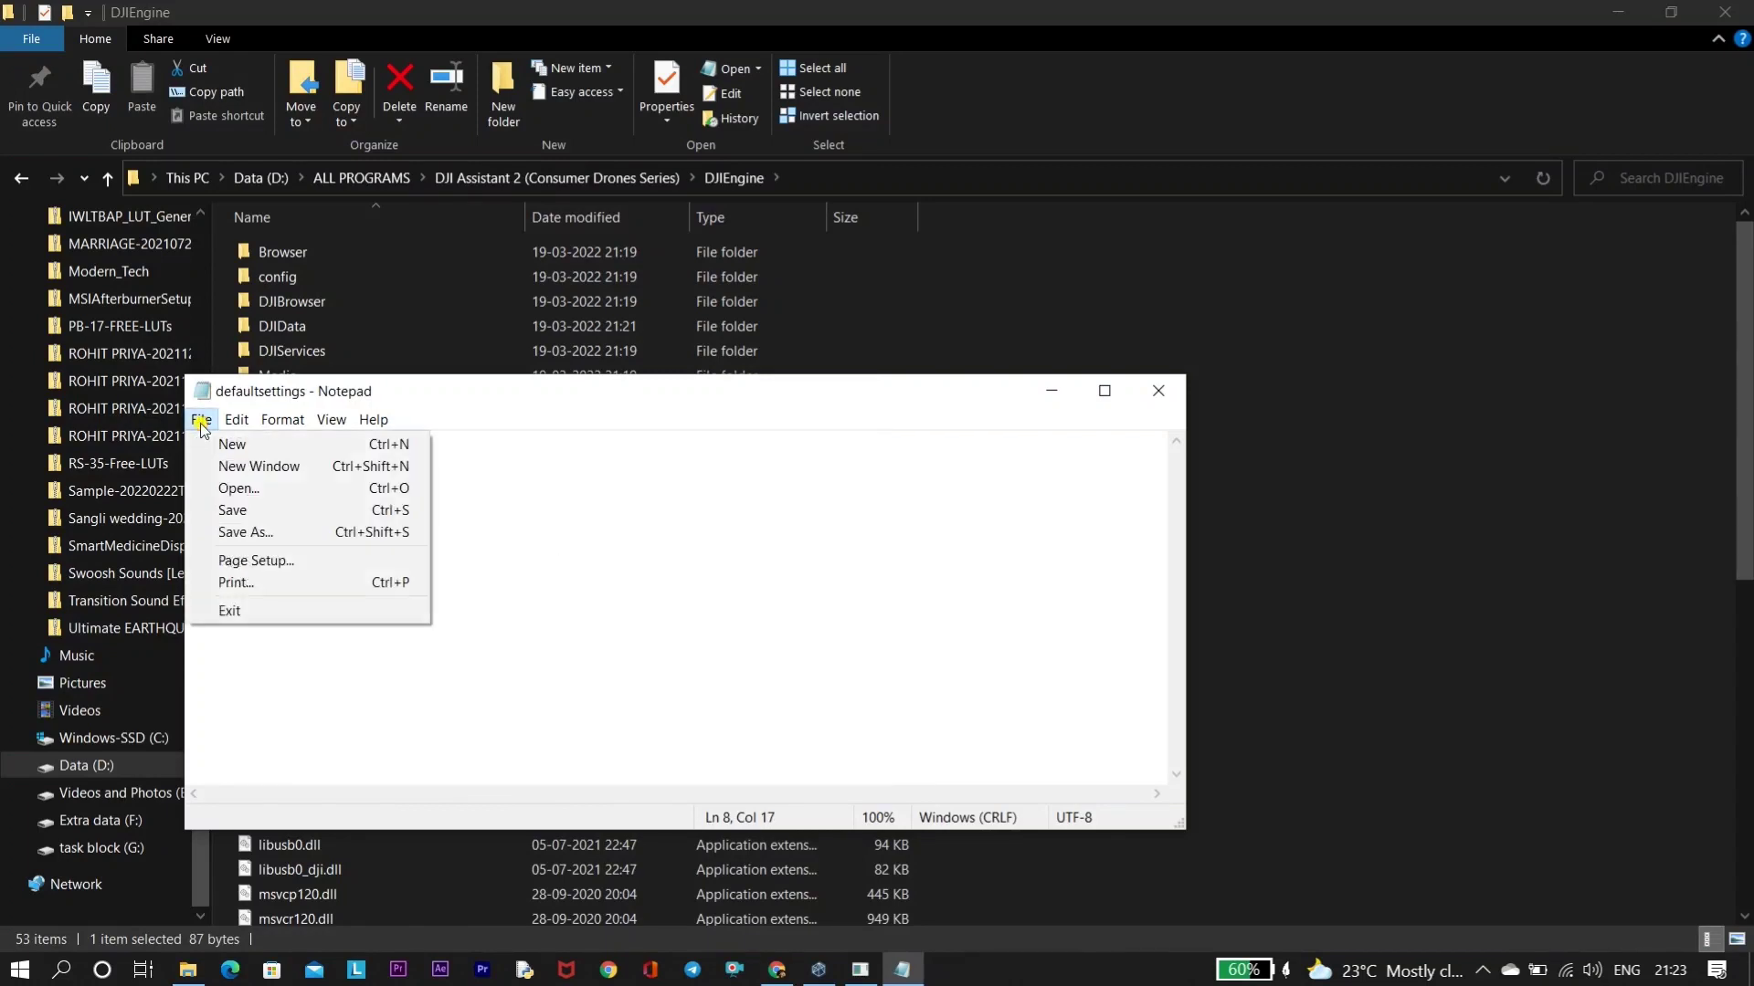
click(258, 504)
click(1158, 390)
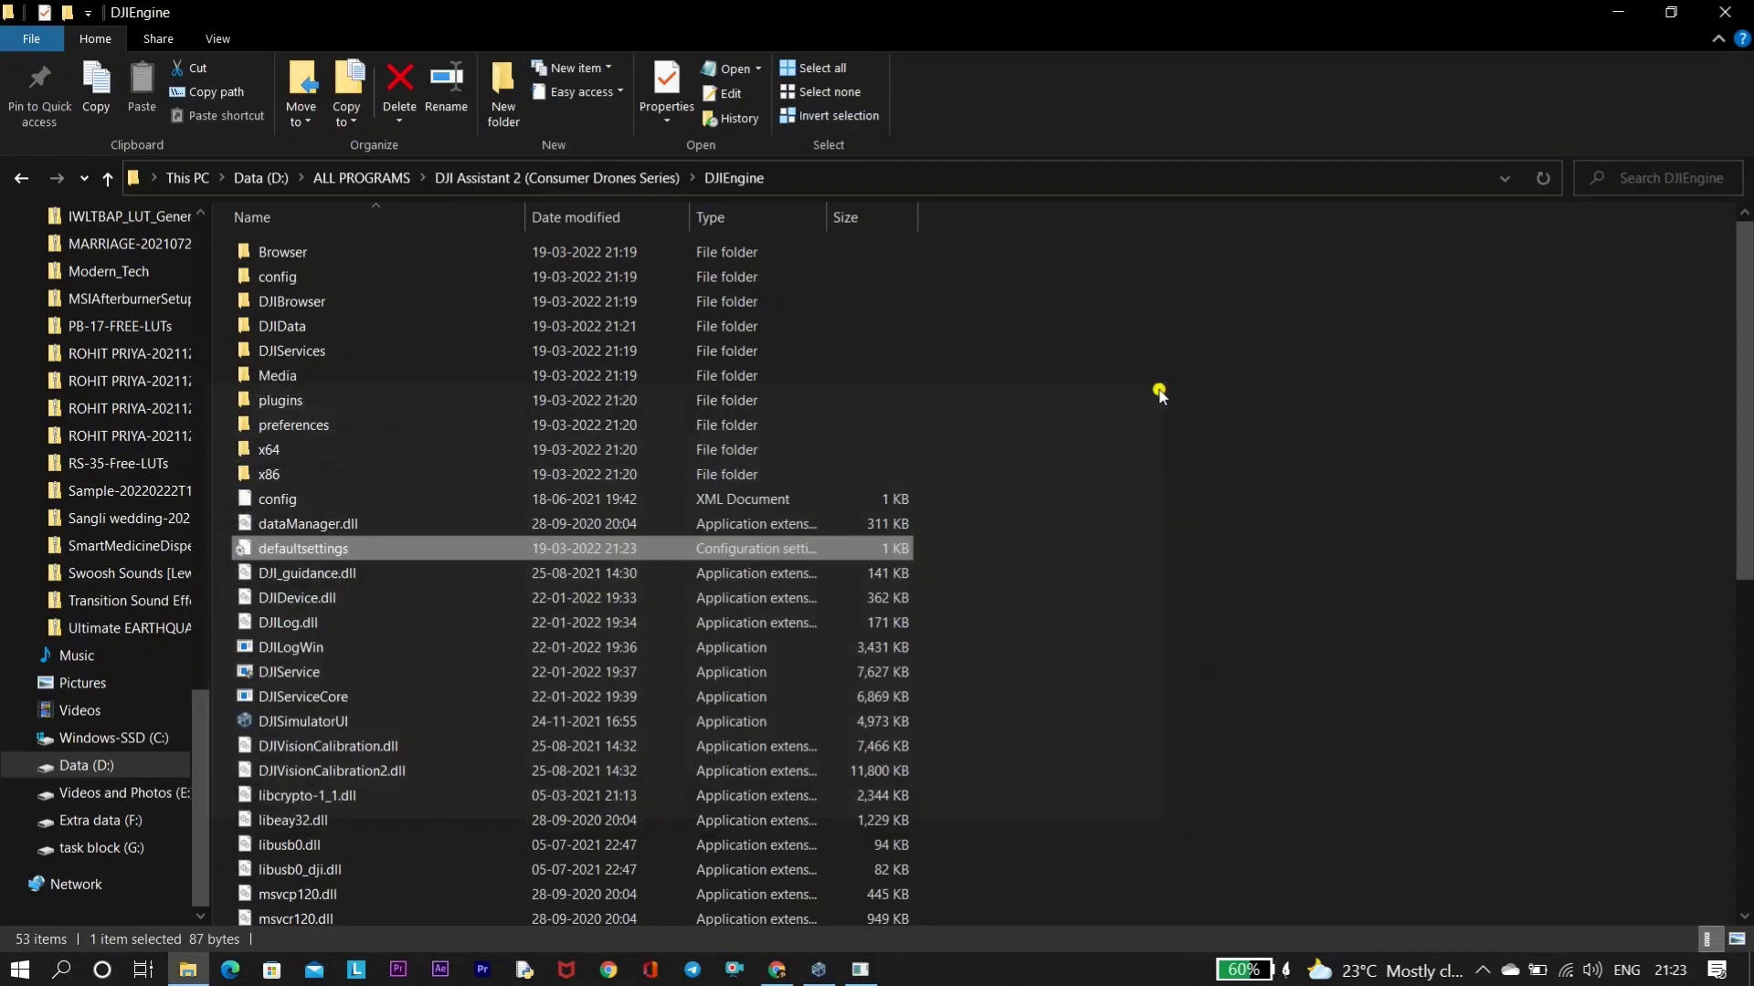
Quit and relaunch DJI Assistant 2 (Consumer Drones Series), and maximize its window
click(819, 969)
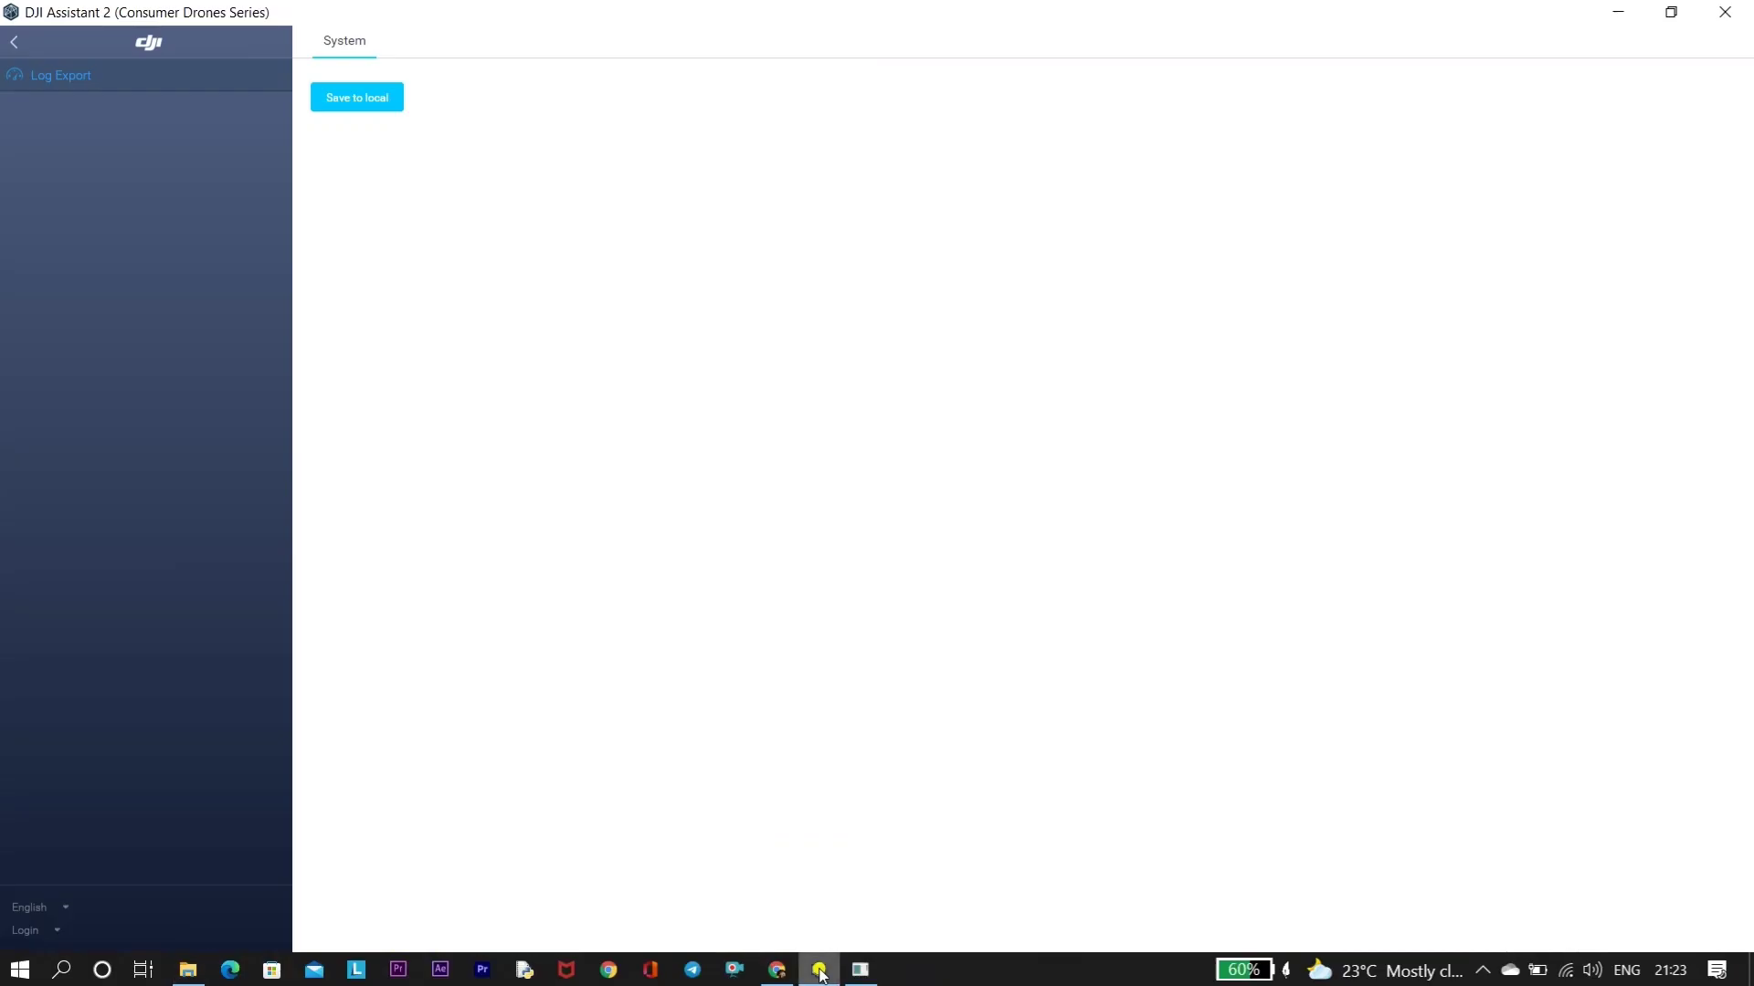
click(1725, 11)
click(963, 481)
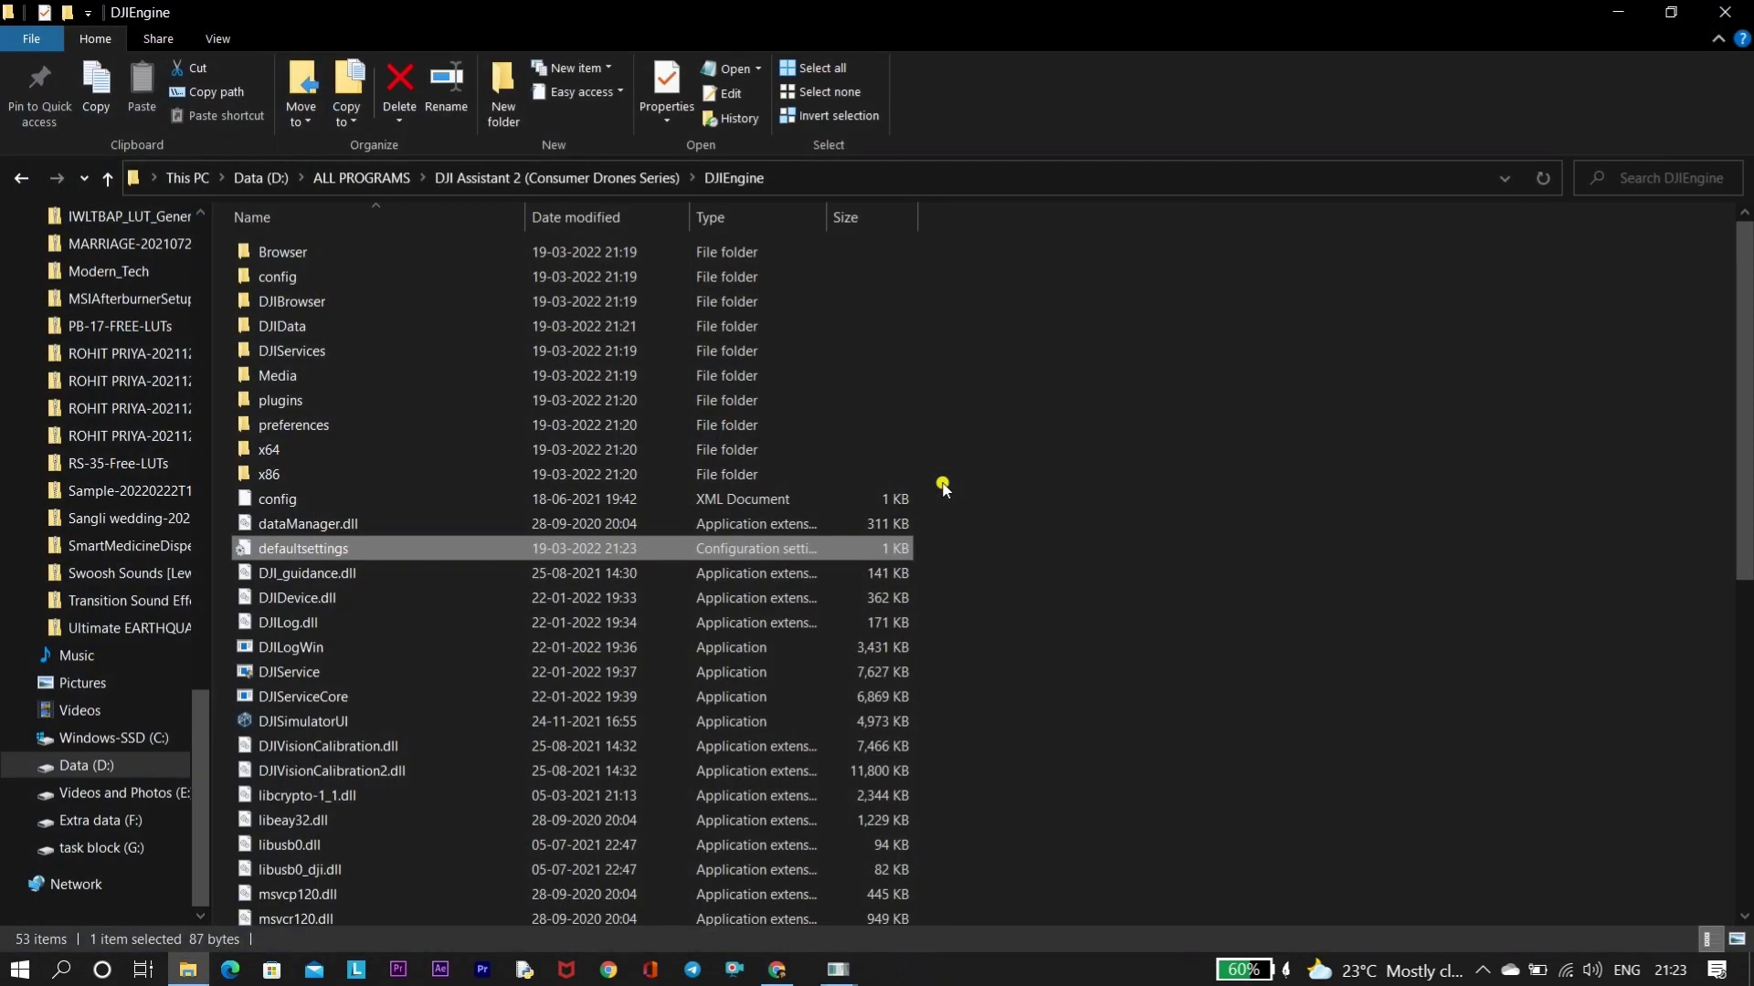
click(1619, 12)
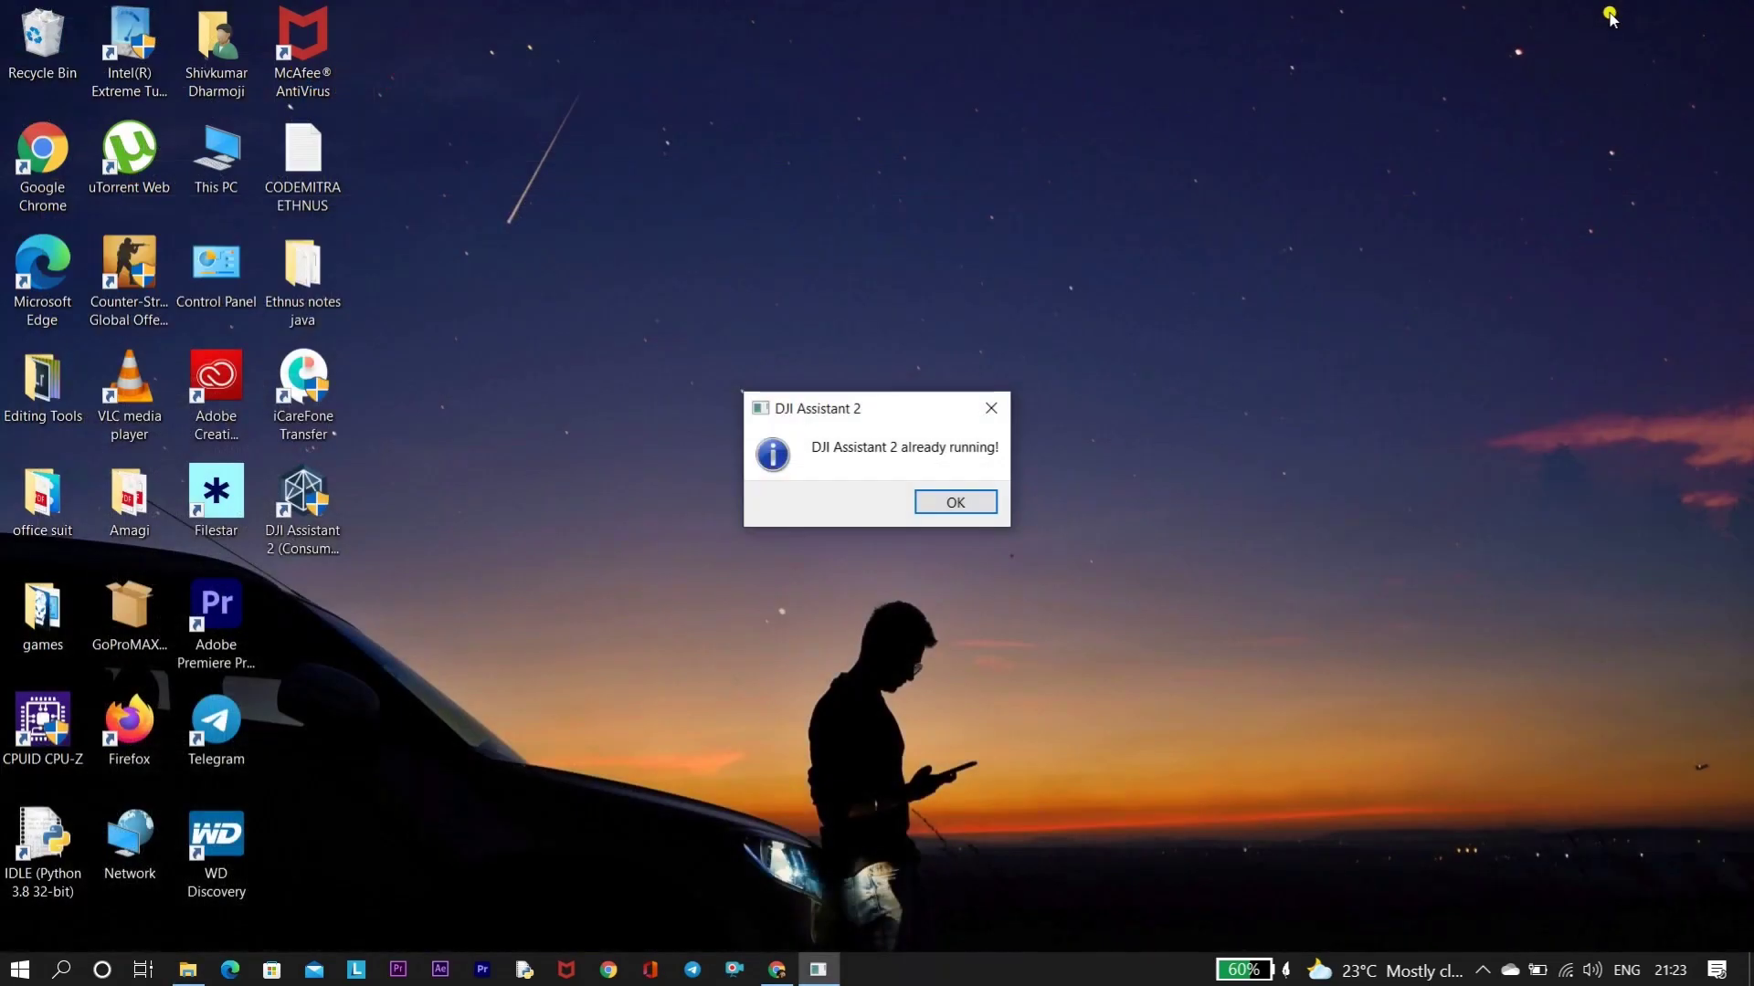
click(992, 409)
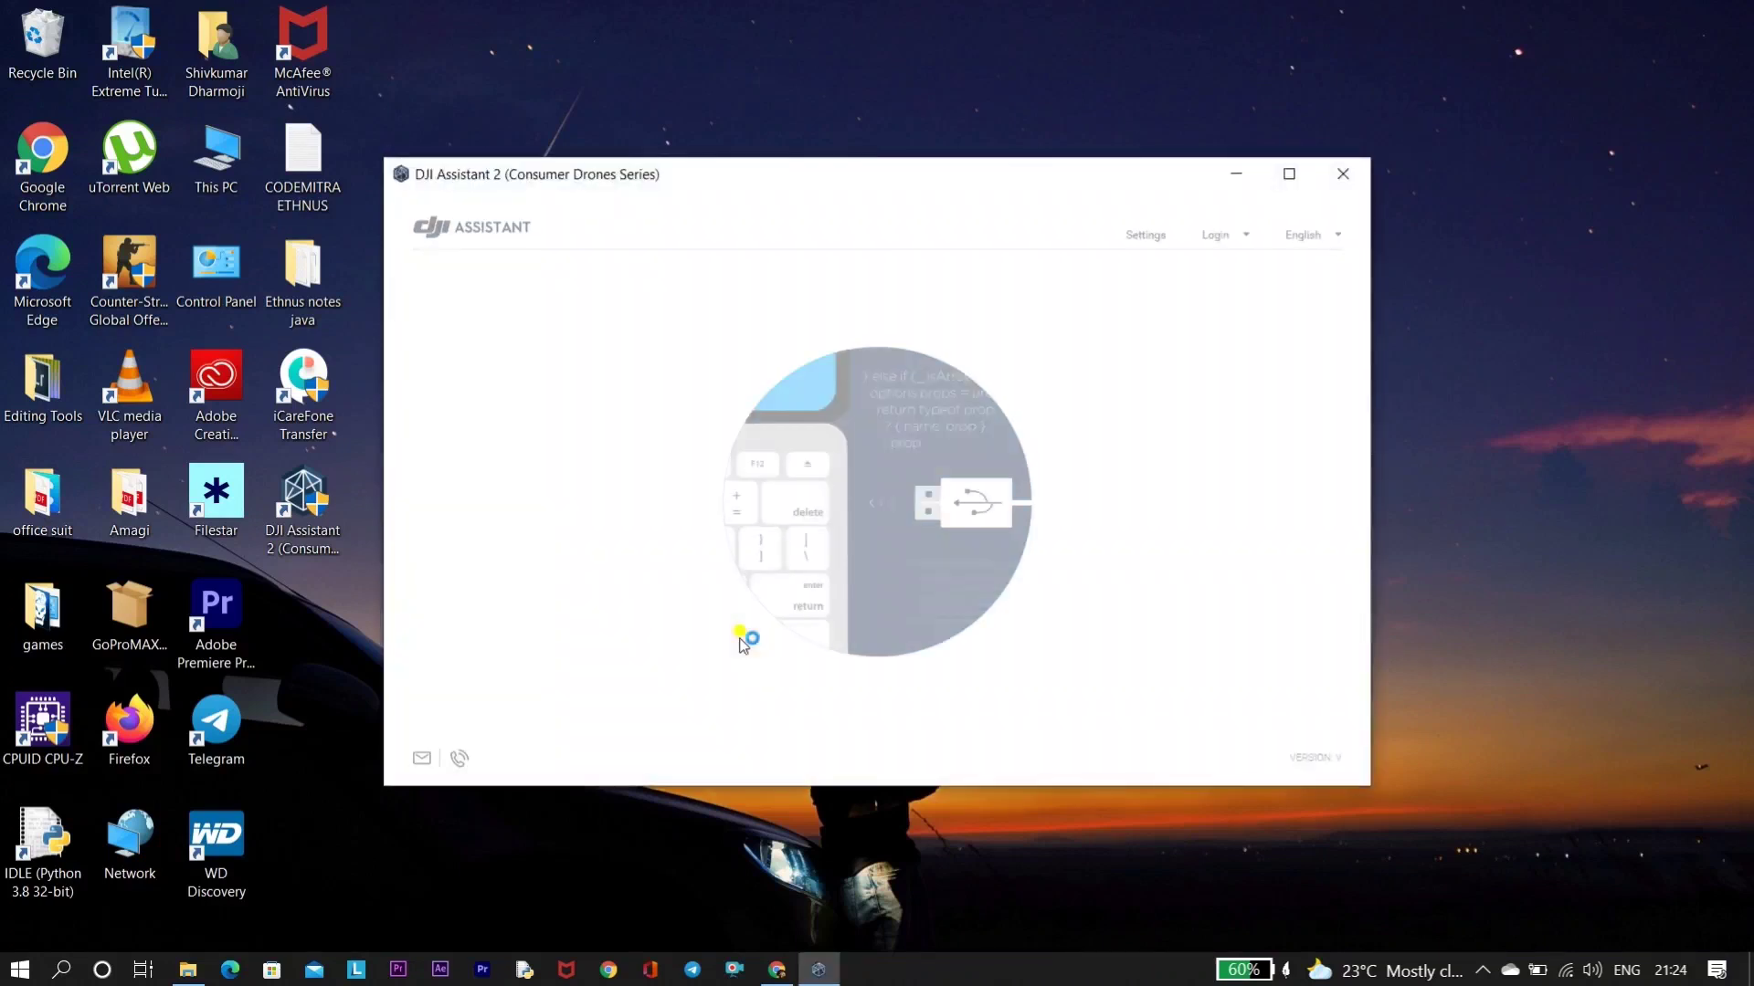
click(1290, 173)
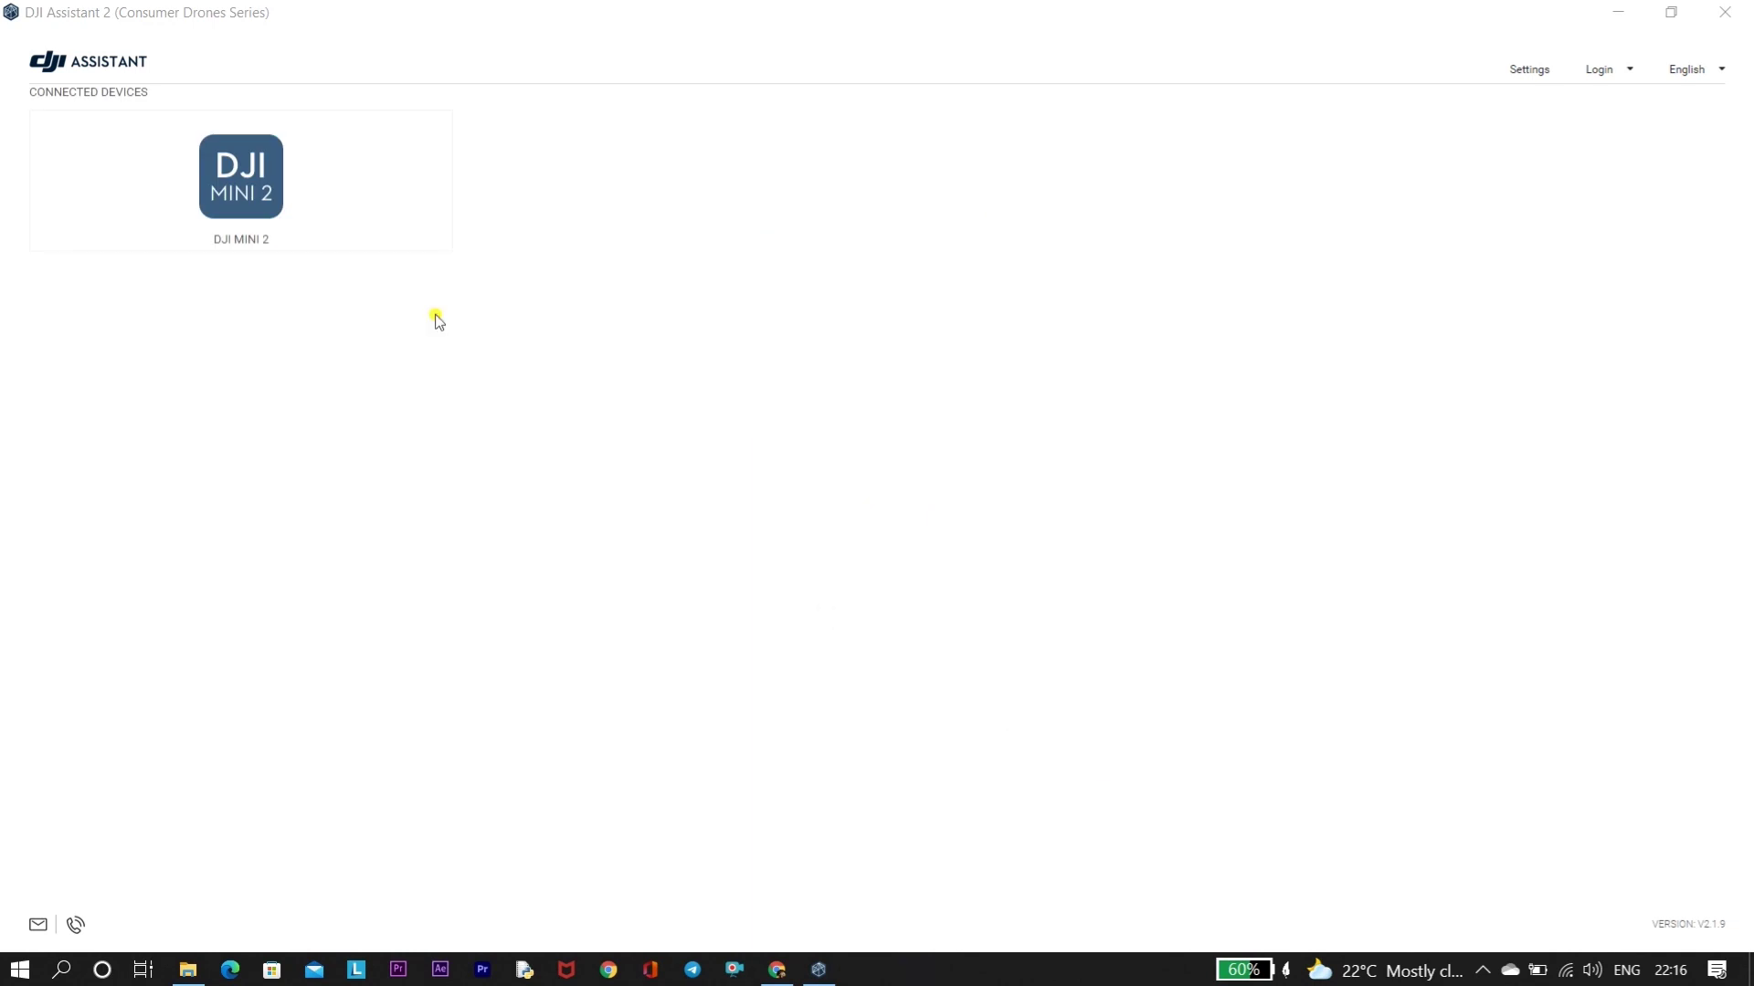
Reopen the connected DJI Mini 2 and accept the device status change for the Data Upload page
click(274, 236)
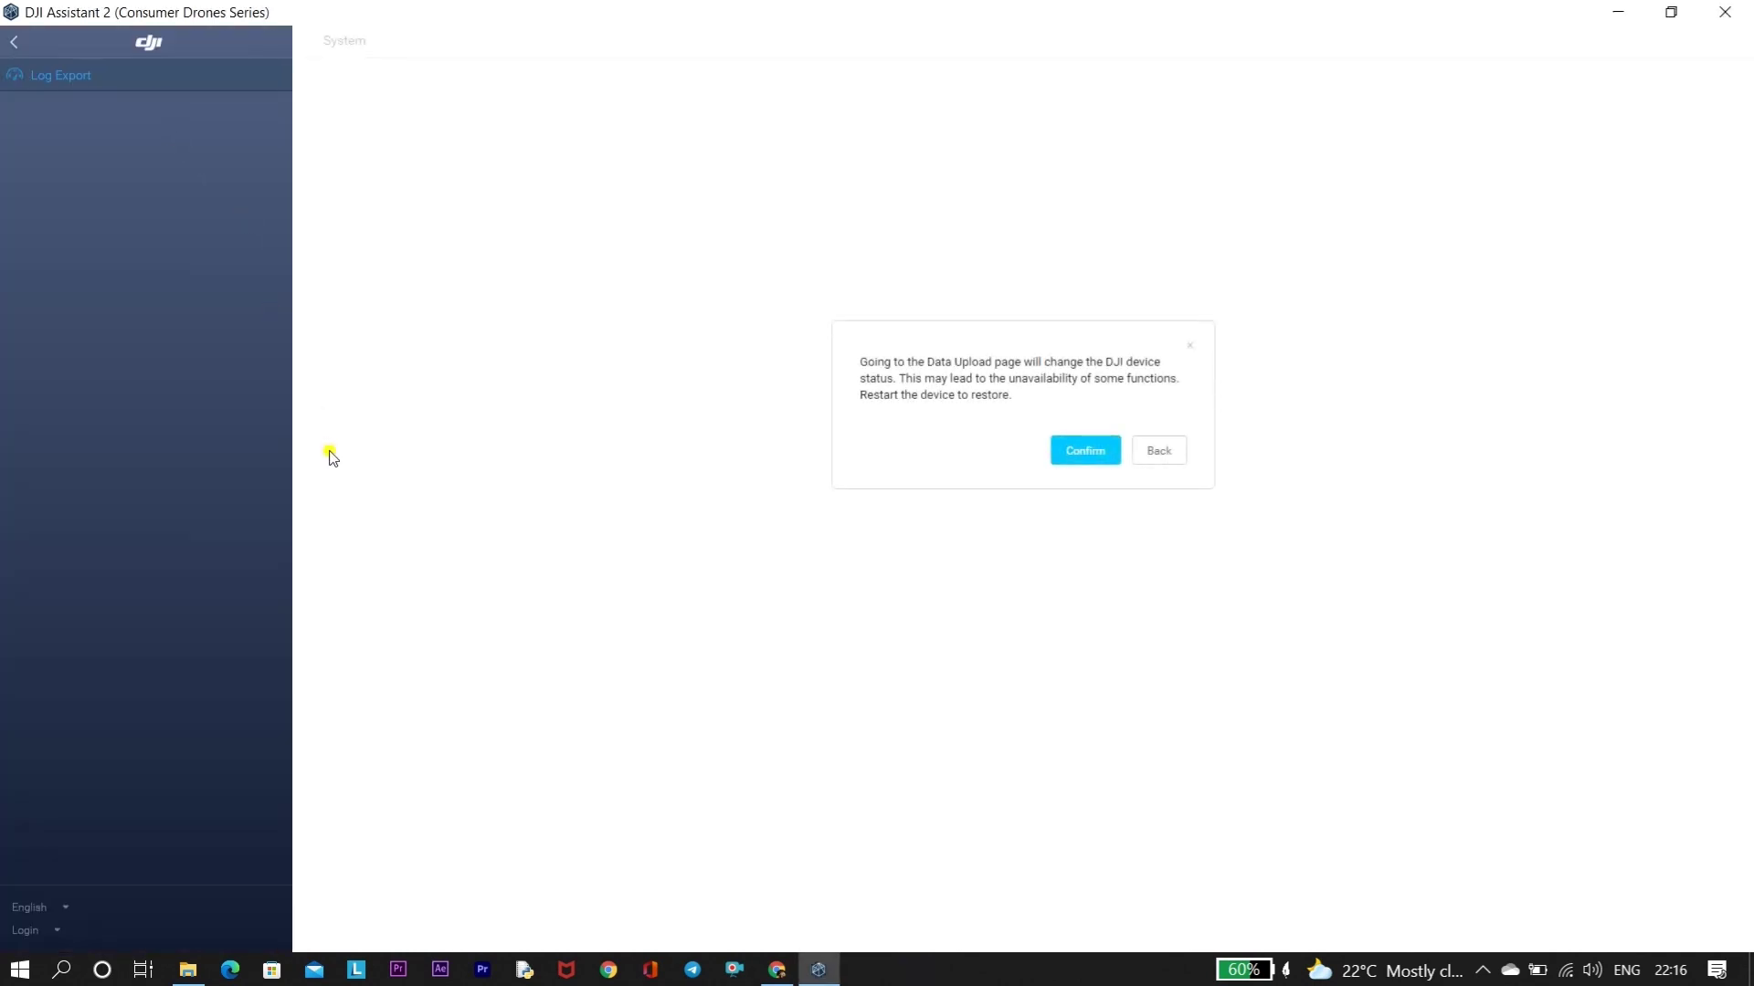
click(1101, 452)
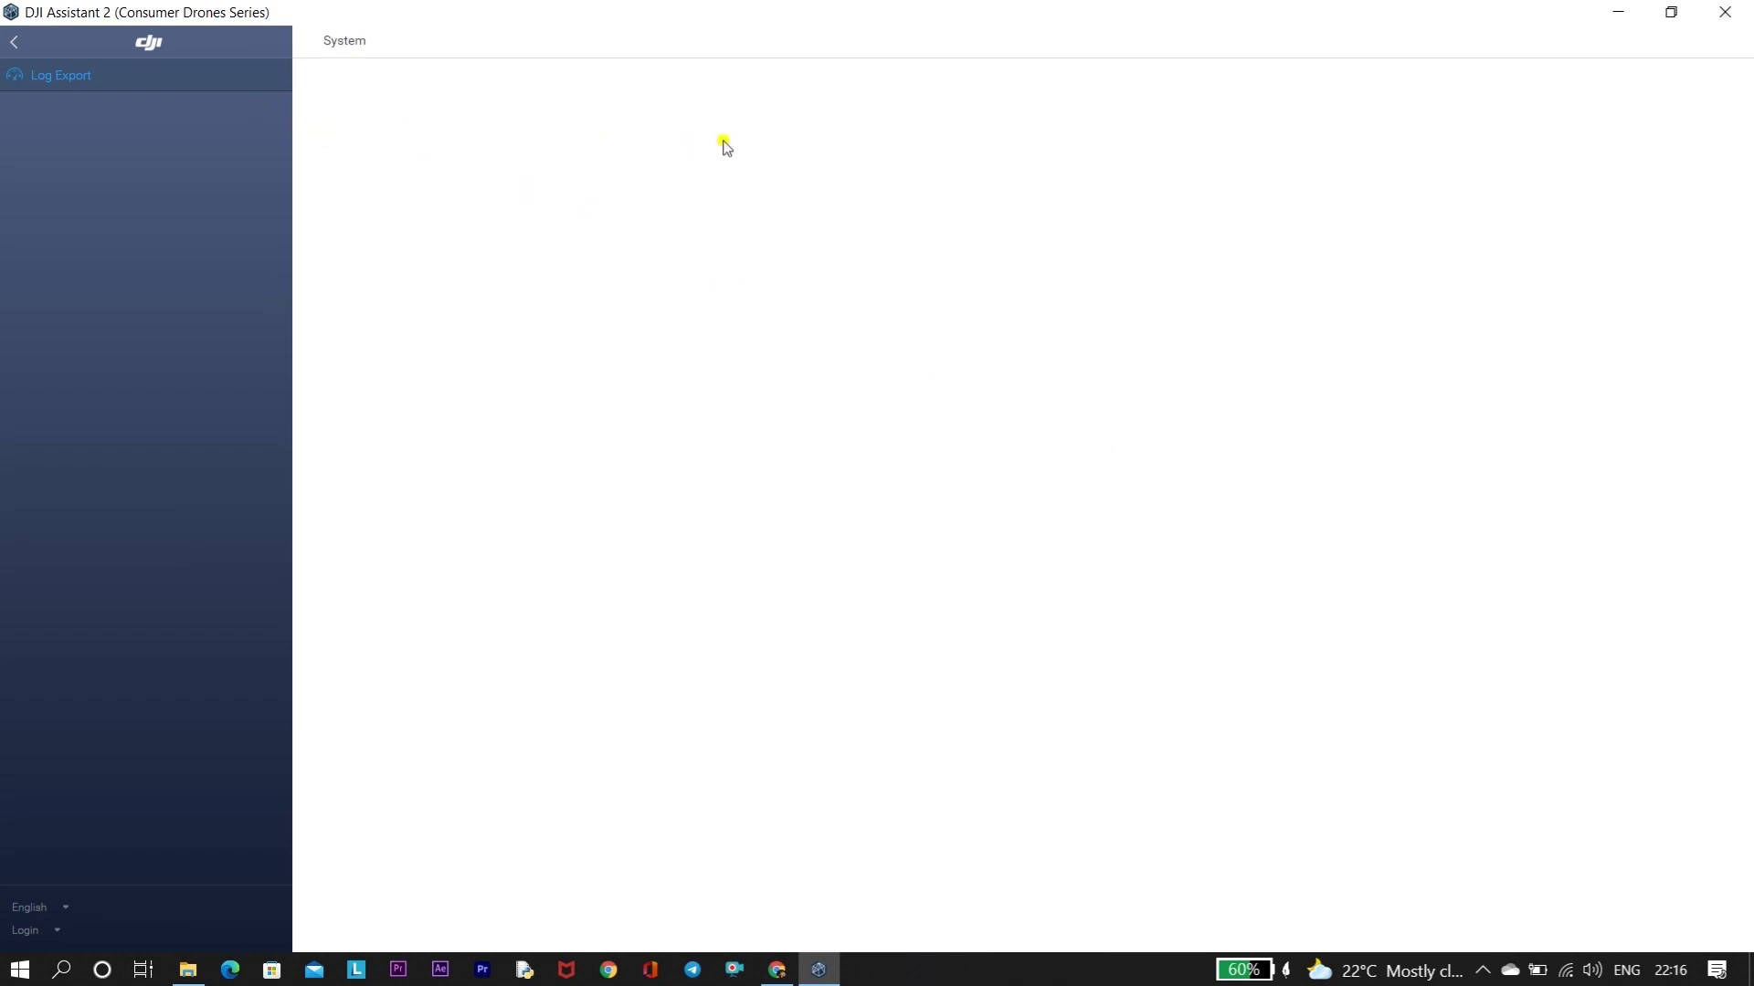
click(1724, 12)
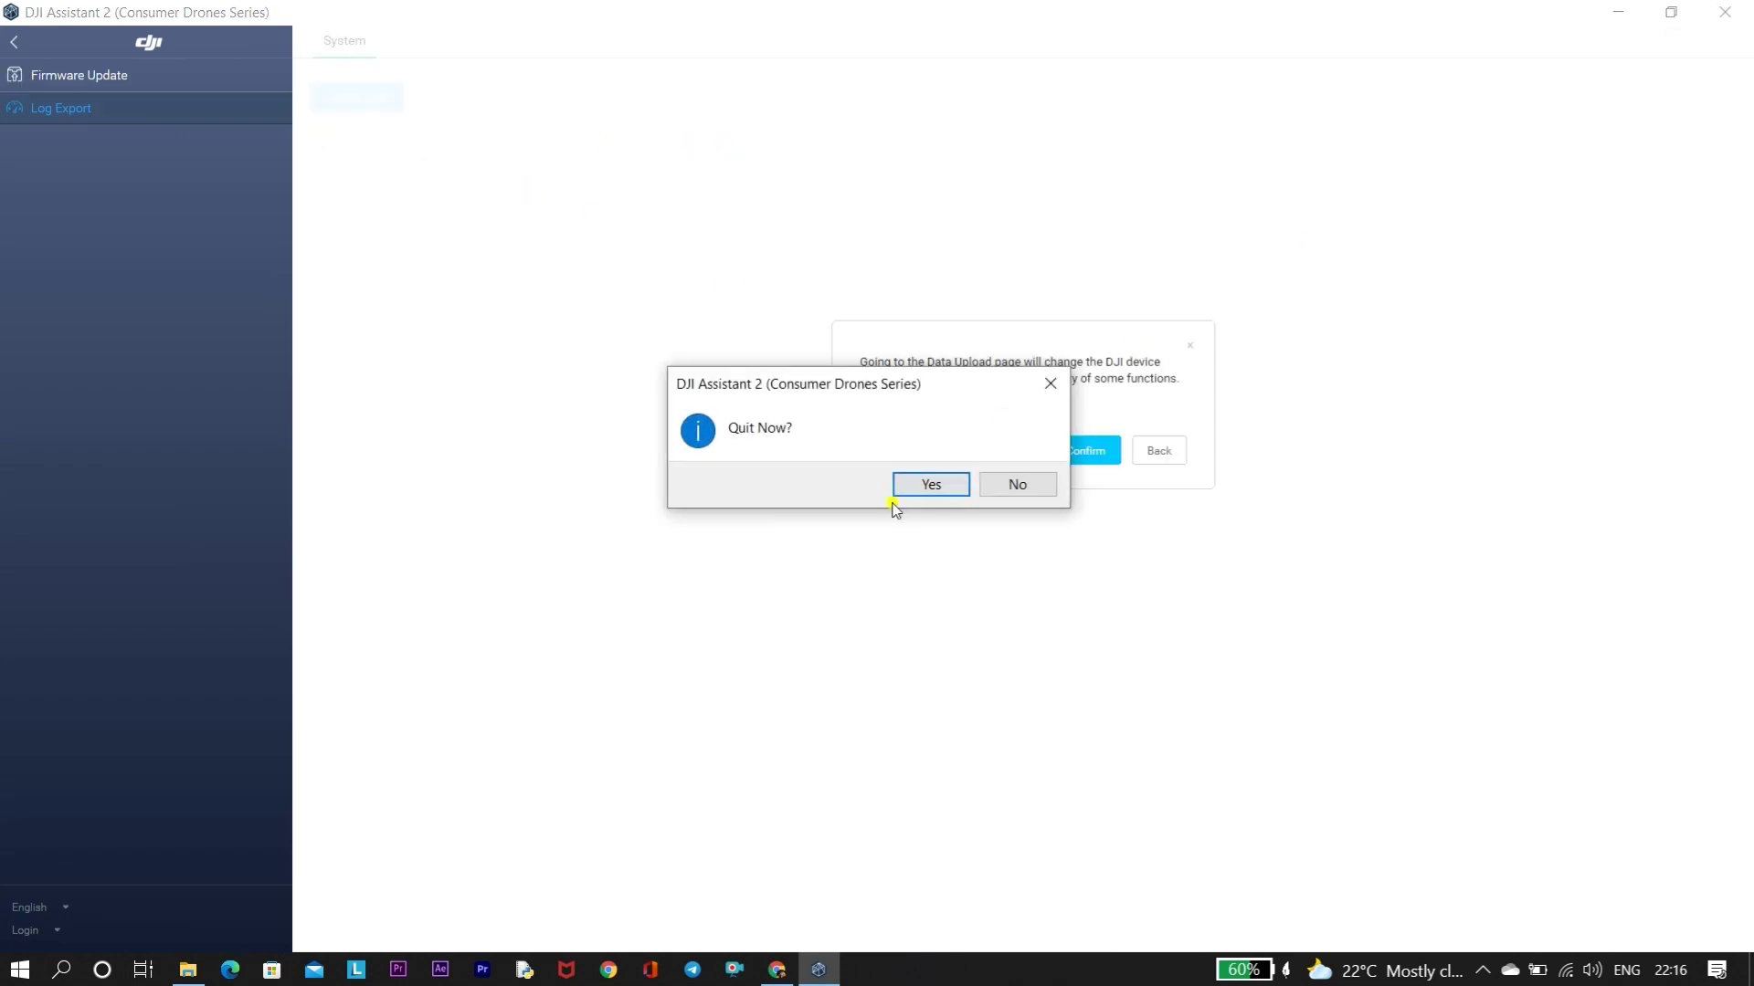
click(1049, 384)
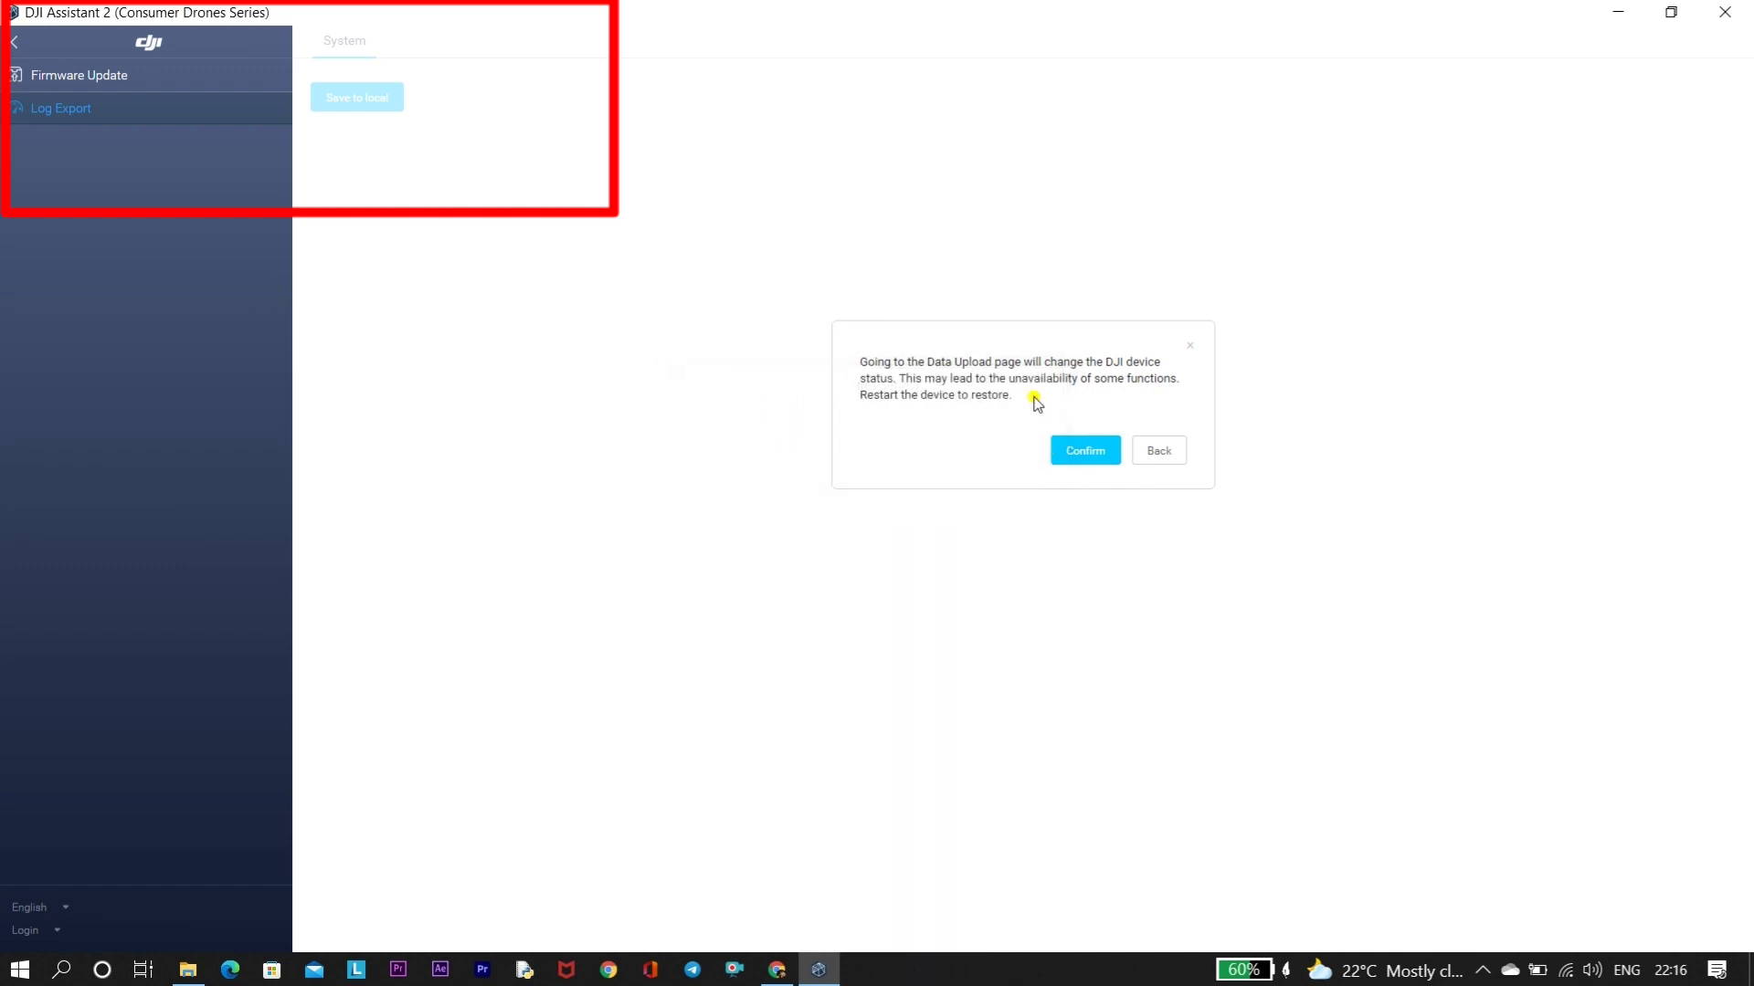
click(1063, 454)
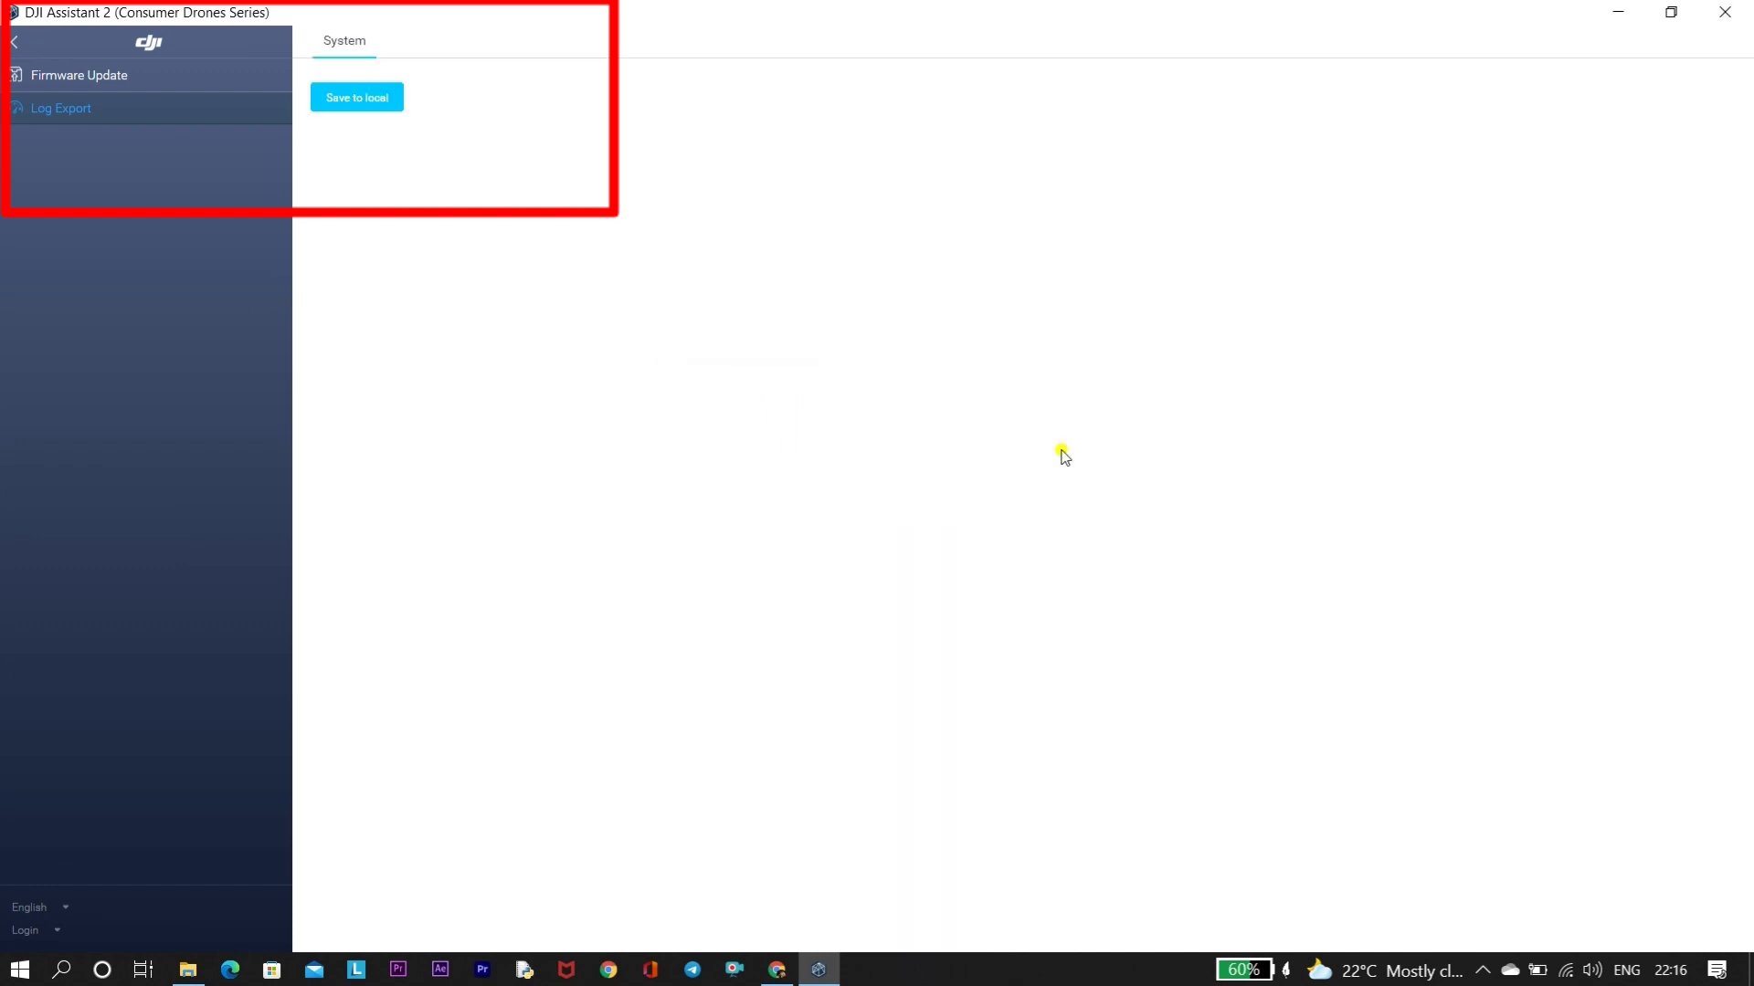
Open the drone's Firmware Update list, check the Wi-Fi connection while it loads, and refresh the list
click(122, 91)
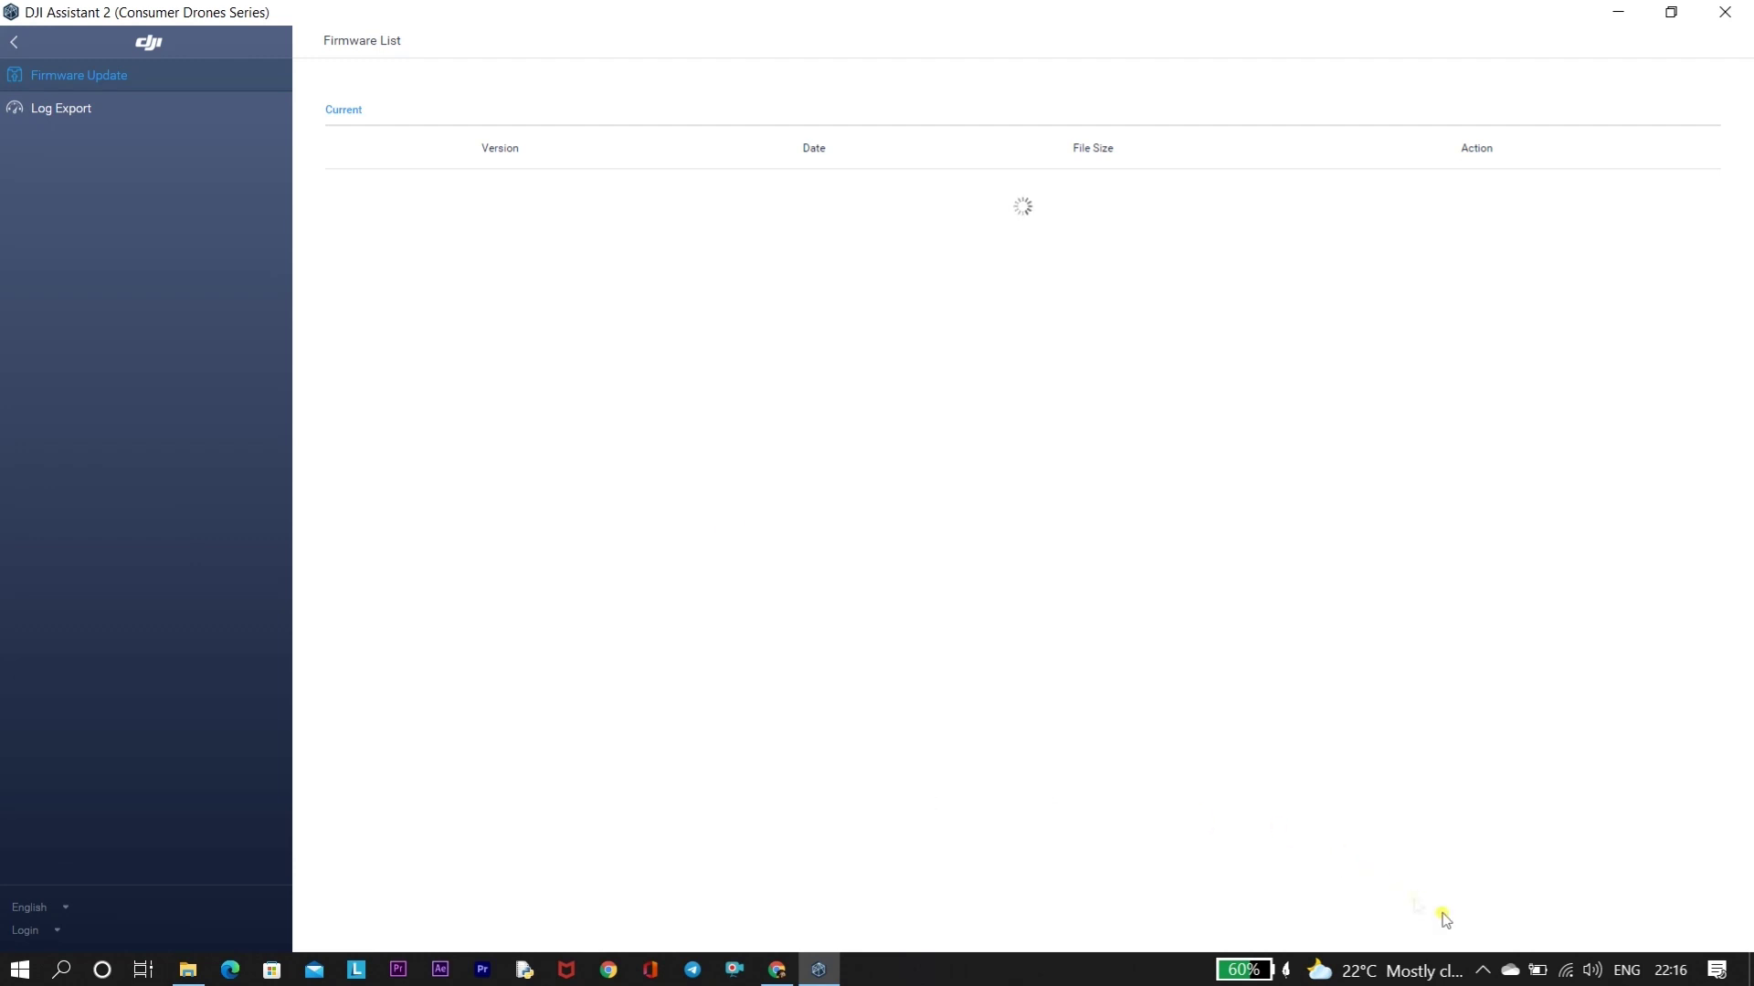
click(1565, 974)
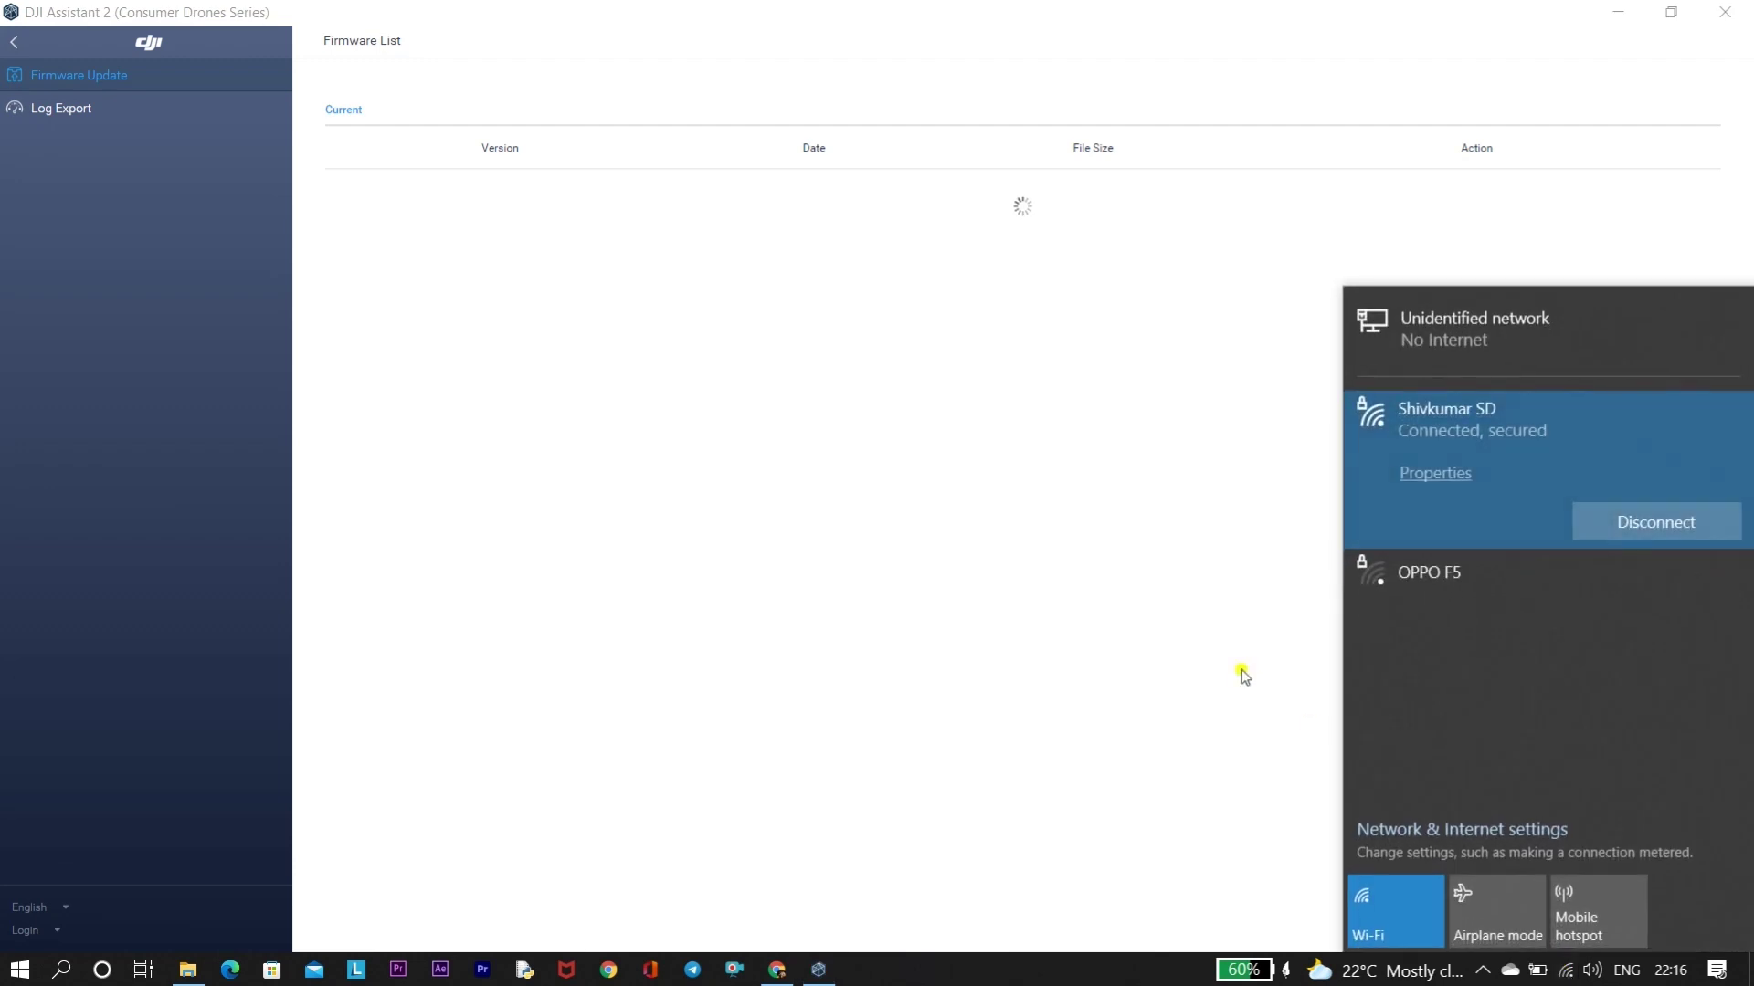
click(1242, 675)
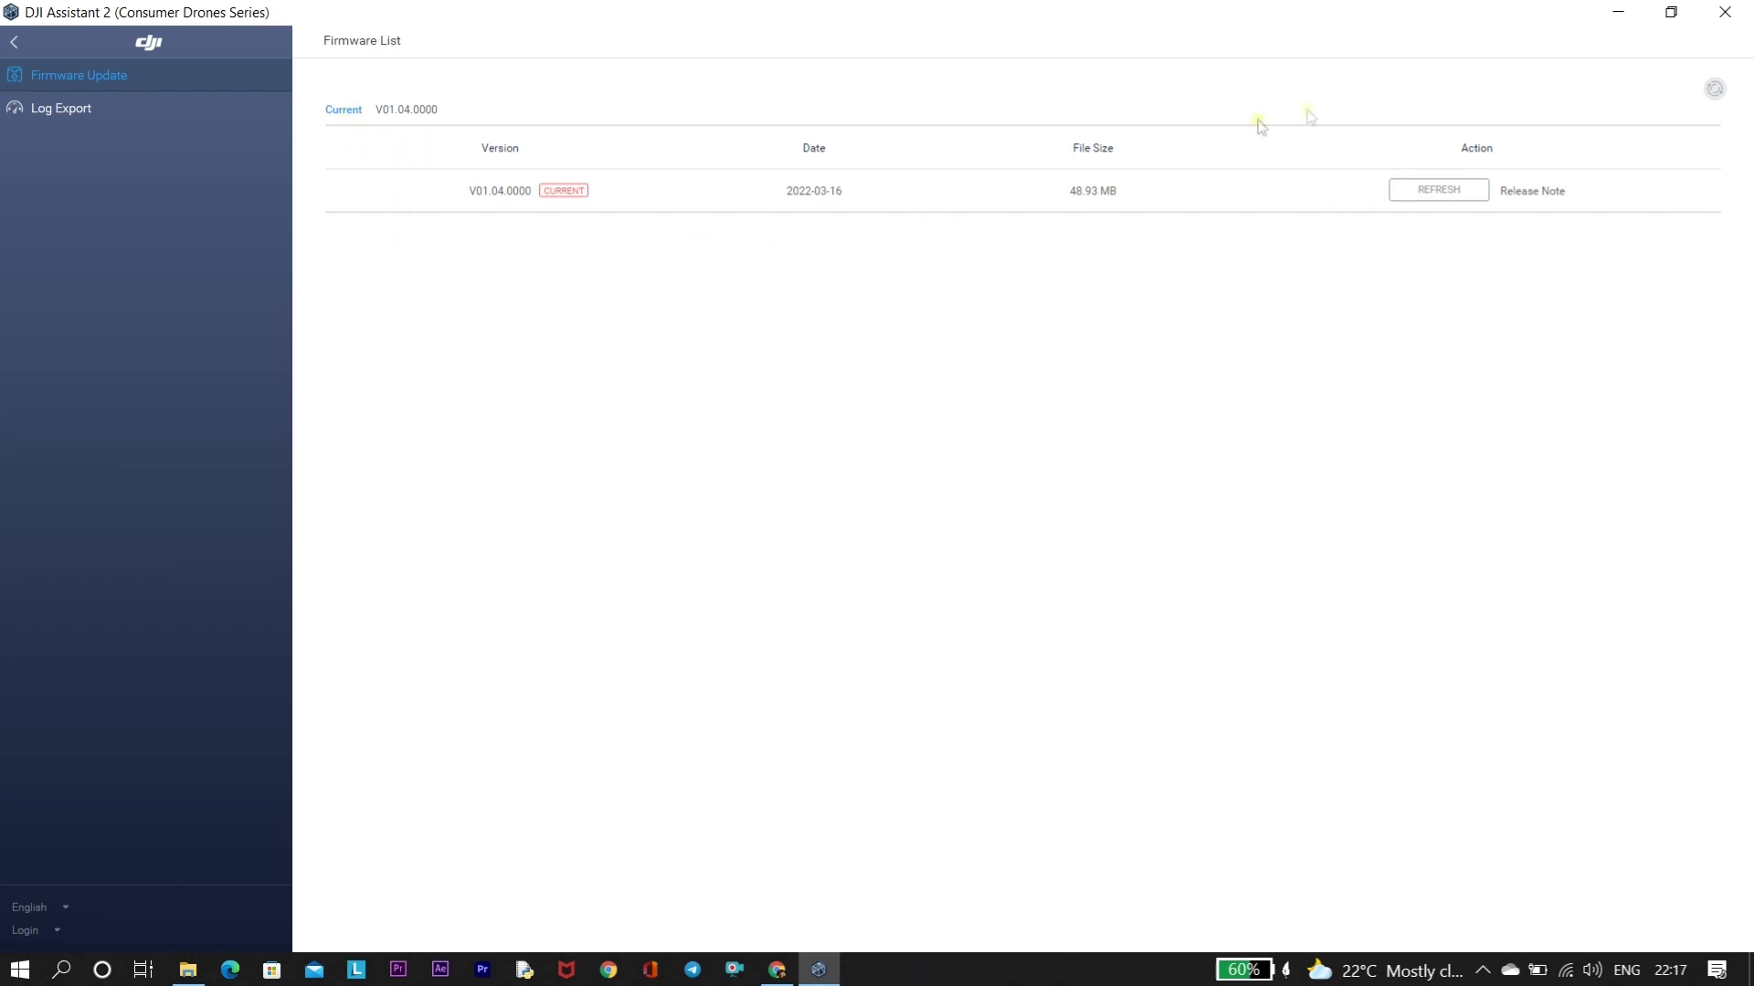
click(1714, 91)
Switch to Chrome and review the software versions, supported products and categories on the DJI Assistant 2 (Consumer Drones Series) download page
mouse_move(776, 967)
click(776, 969)
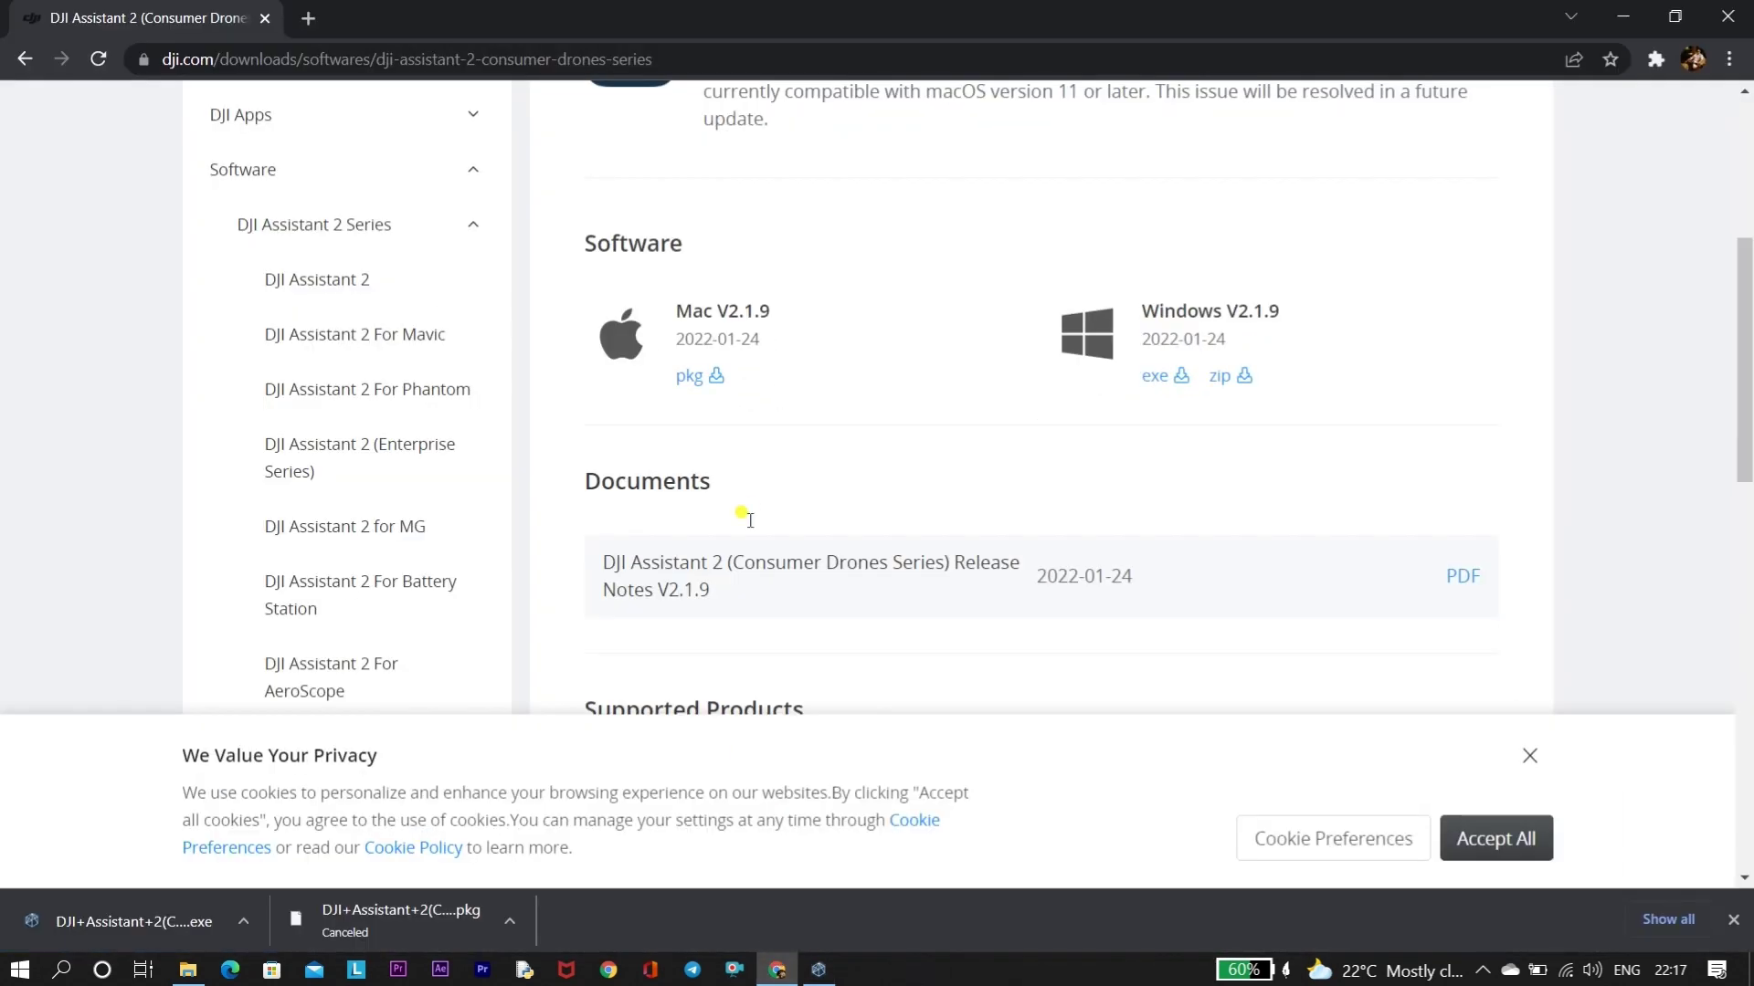
scroll(828, 484, down, 7)
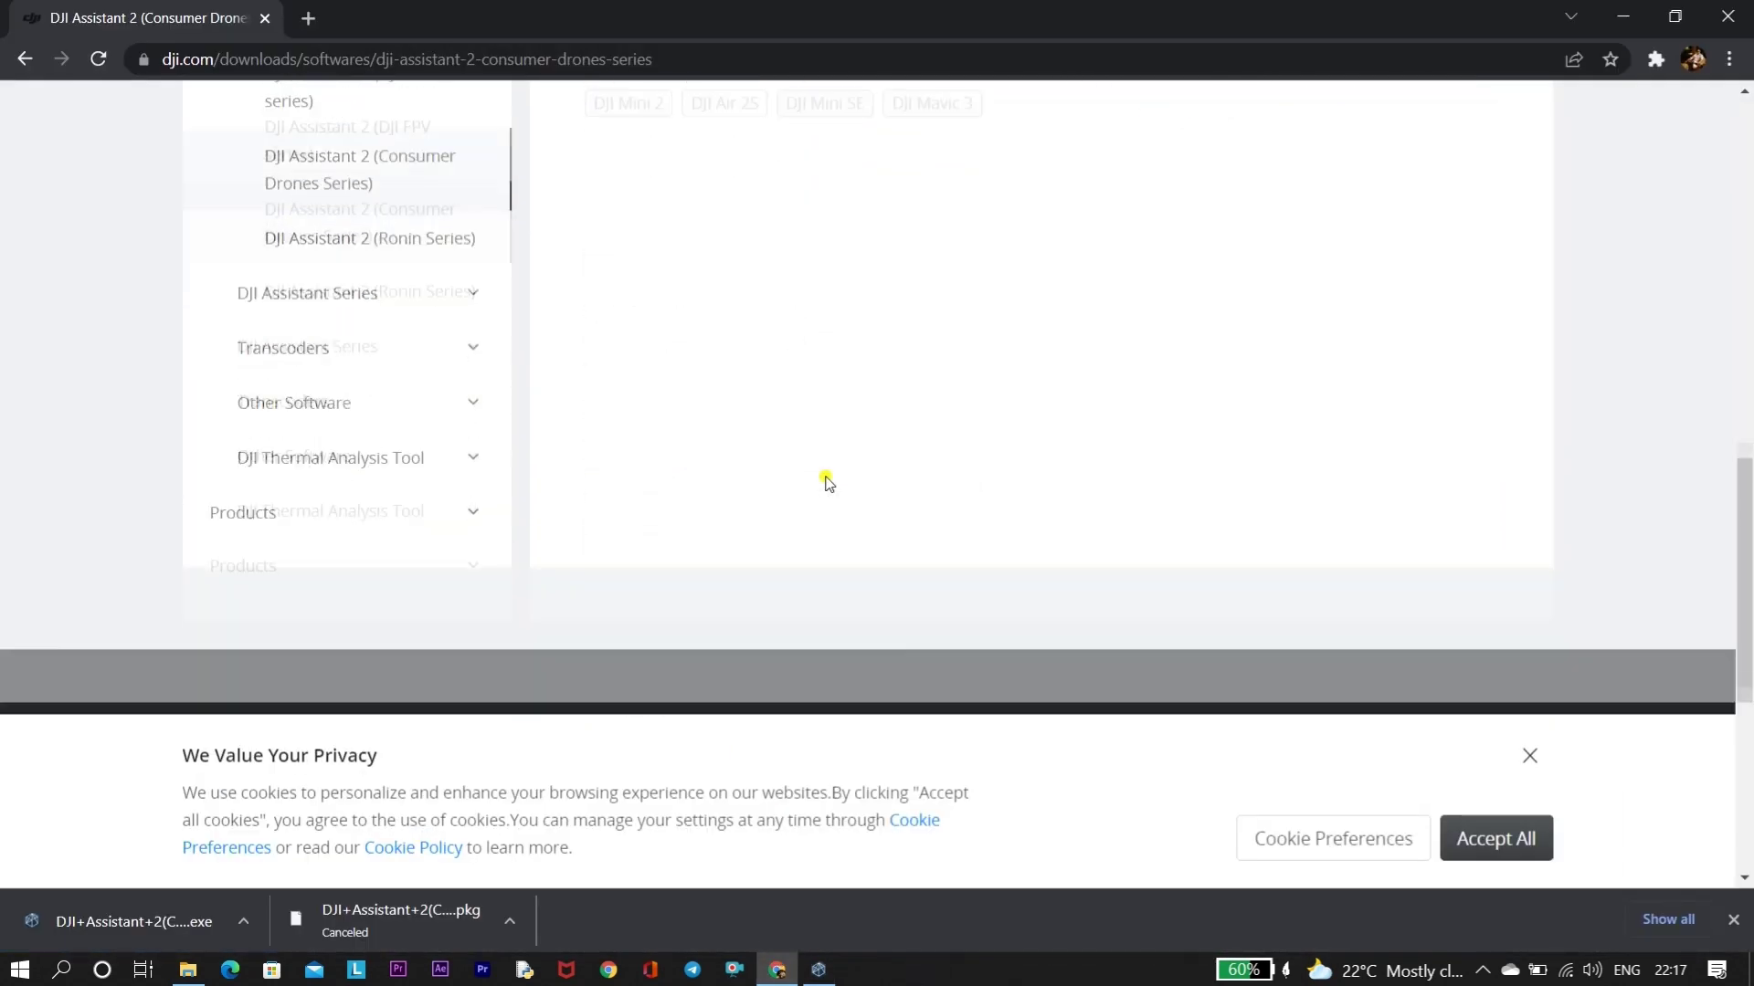
scroll(828, 484, up, 8)
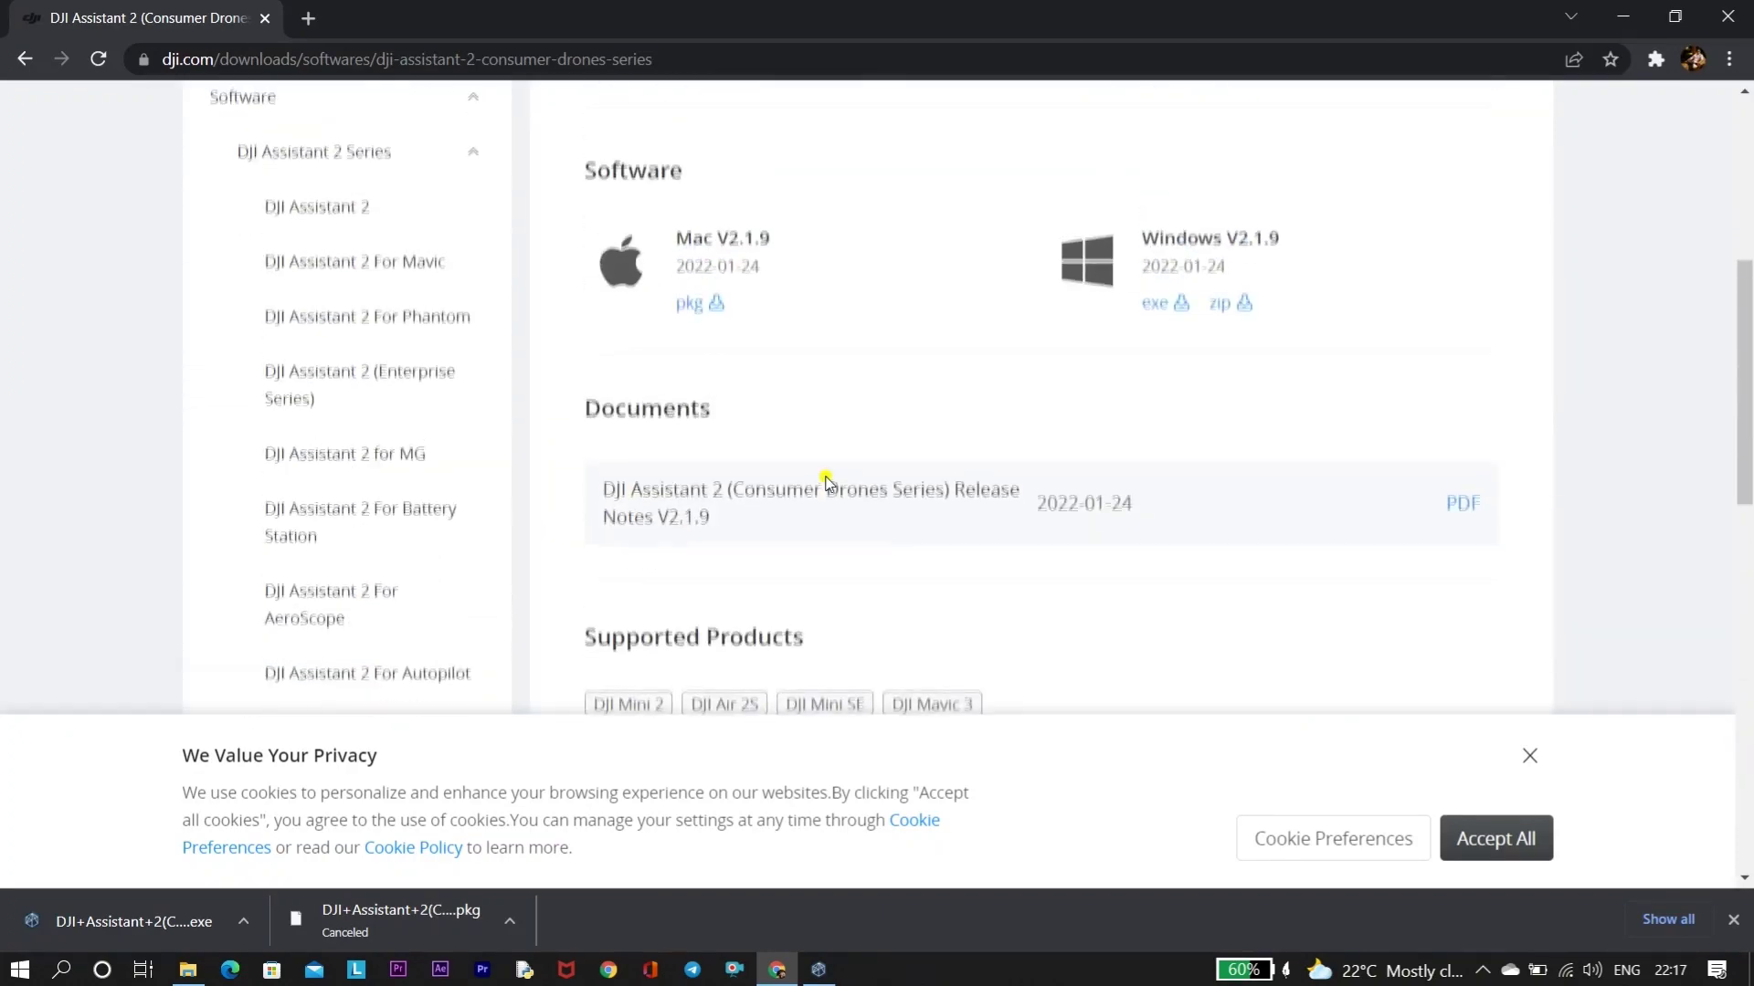
scroll(827, 484, up, 3)
scroll(827, 484, up, 3)
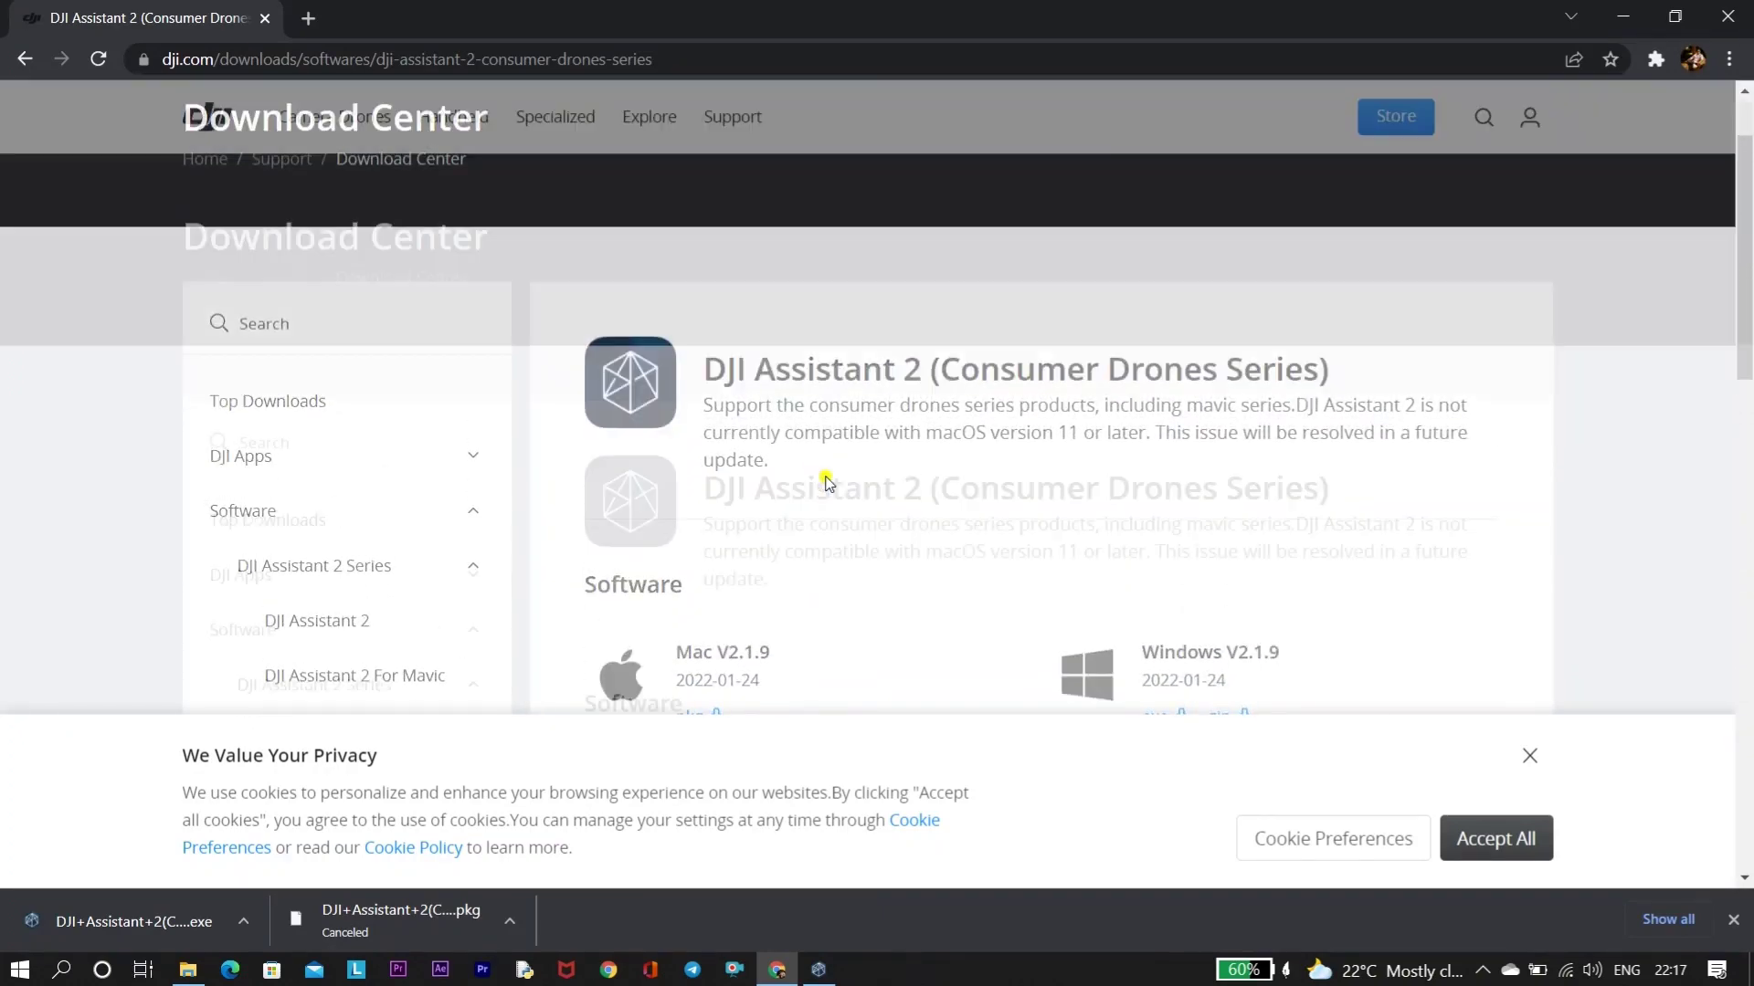
scroll(827, 475, down, 2)
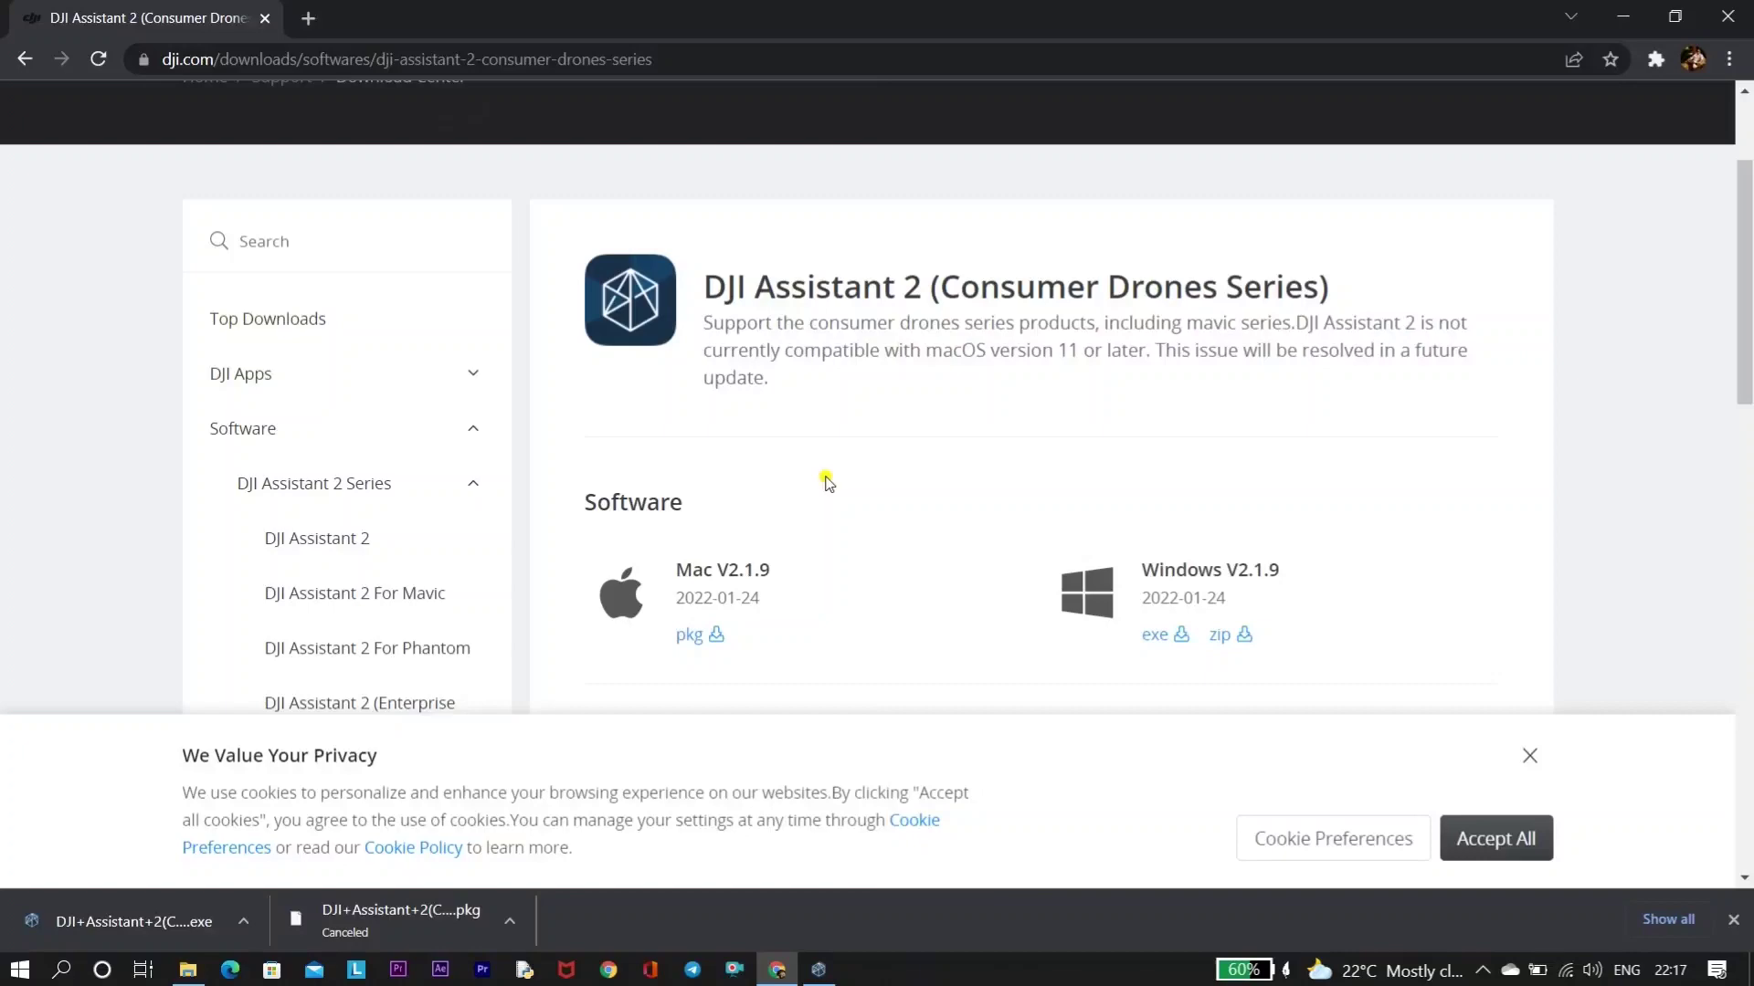
click(404, 383)
click(399, 382)
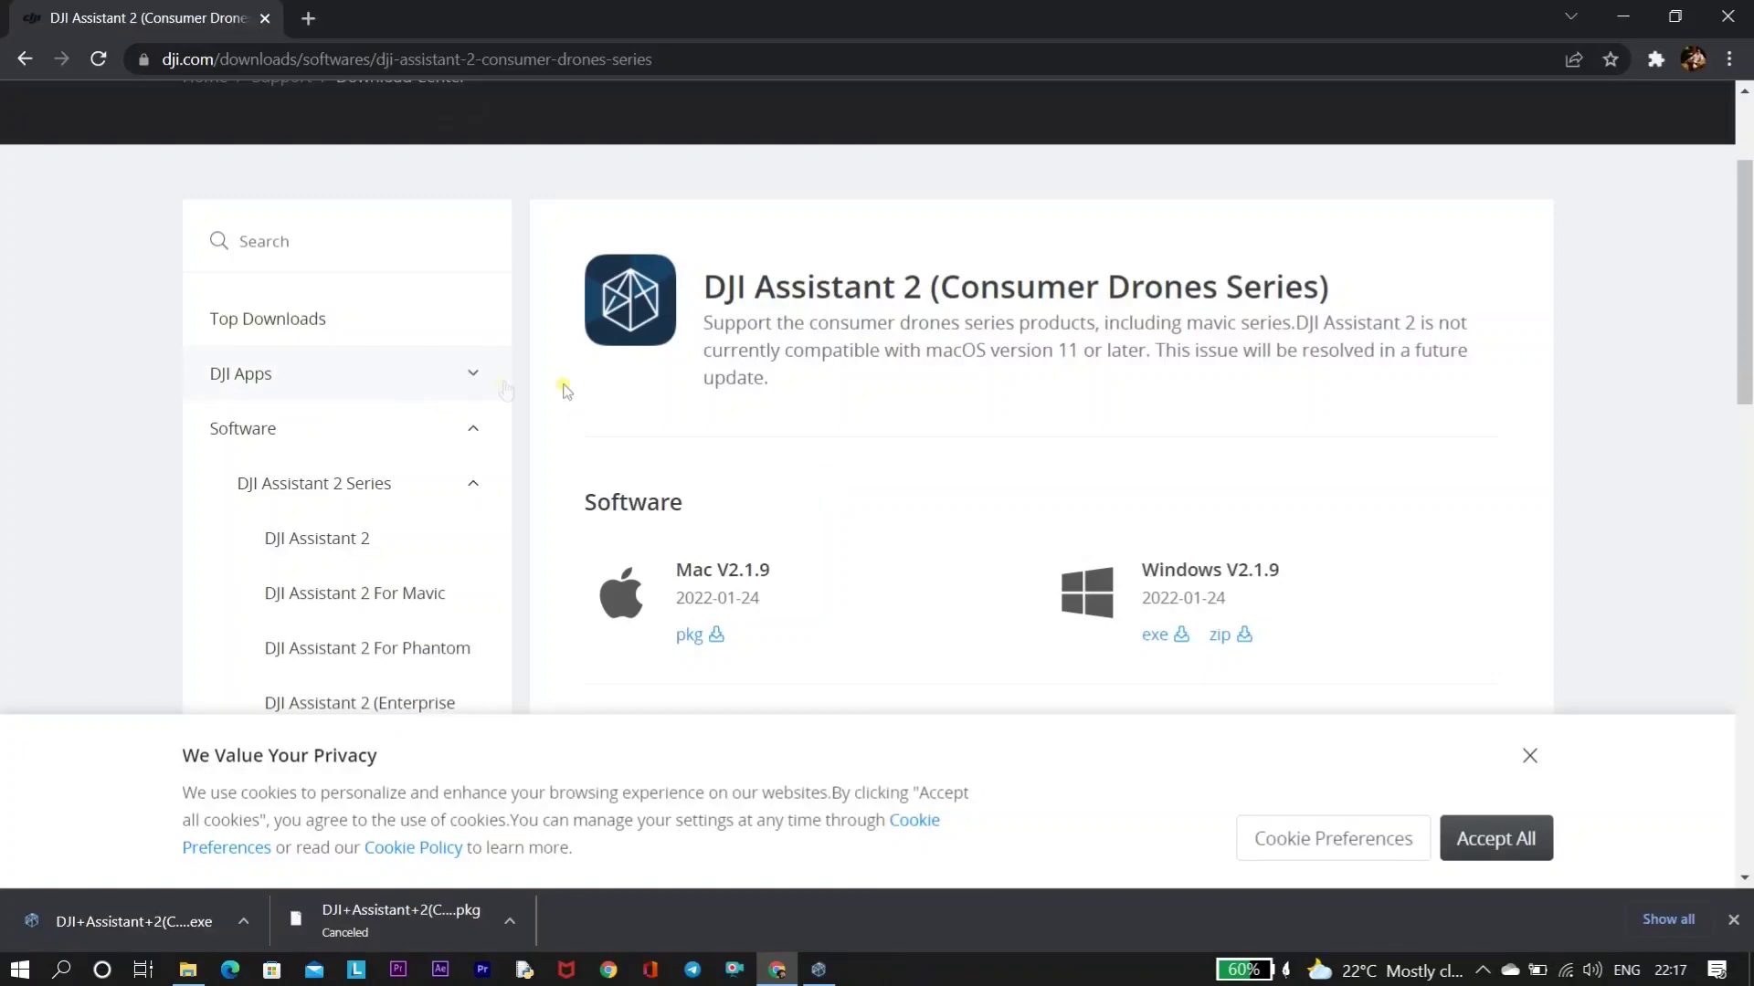